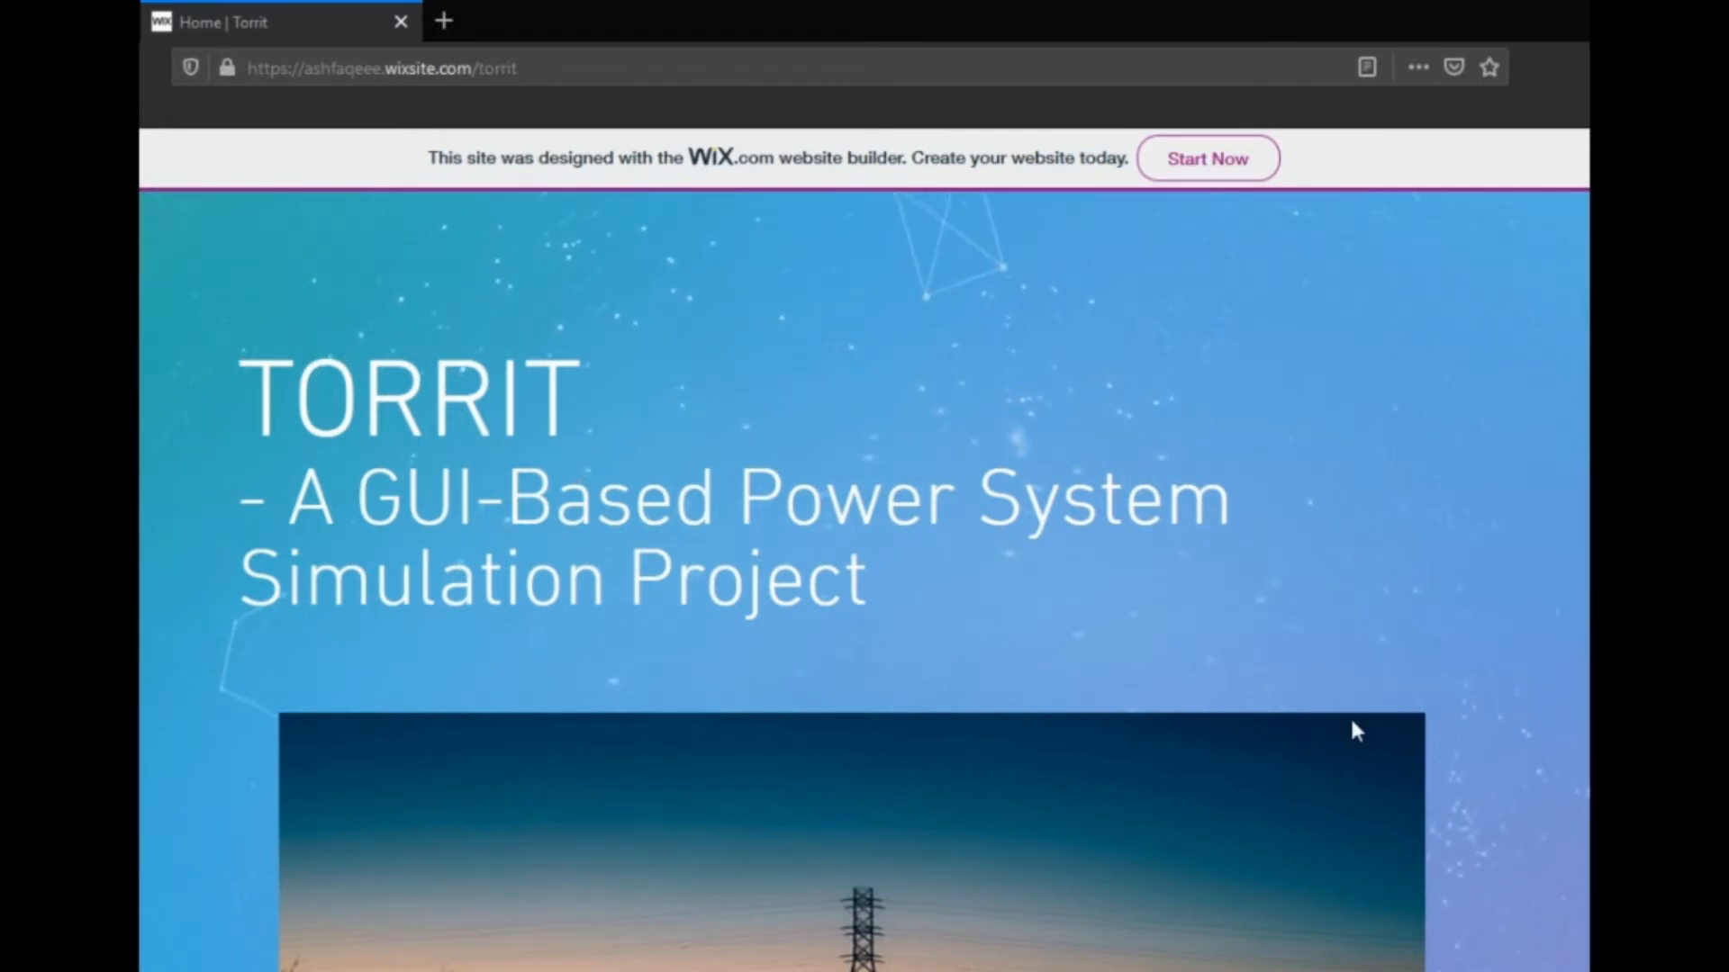
Look through the Torrit project page from its overview and download section down to the related links
{"action": "scroll", "coordinate": [1355, 729], "scroll_direction": "down", "scroll_amount": 5}
{"action": "scroll", "coordinate": [1355, 731], "scroll_direction": "down", "scroll_amount": 5}
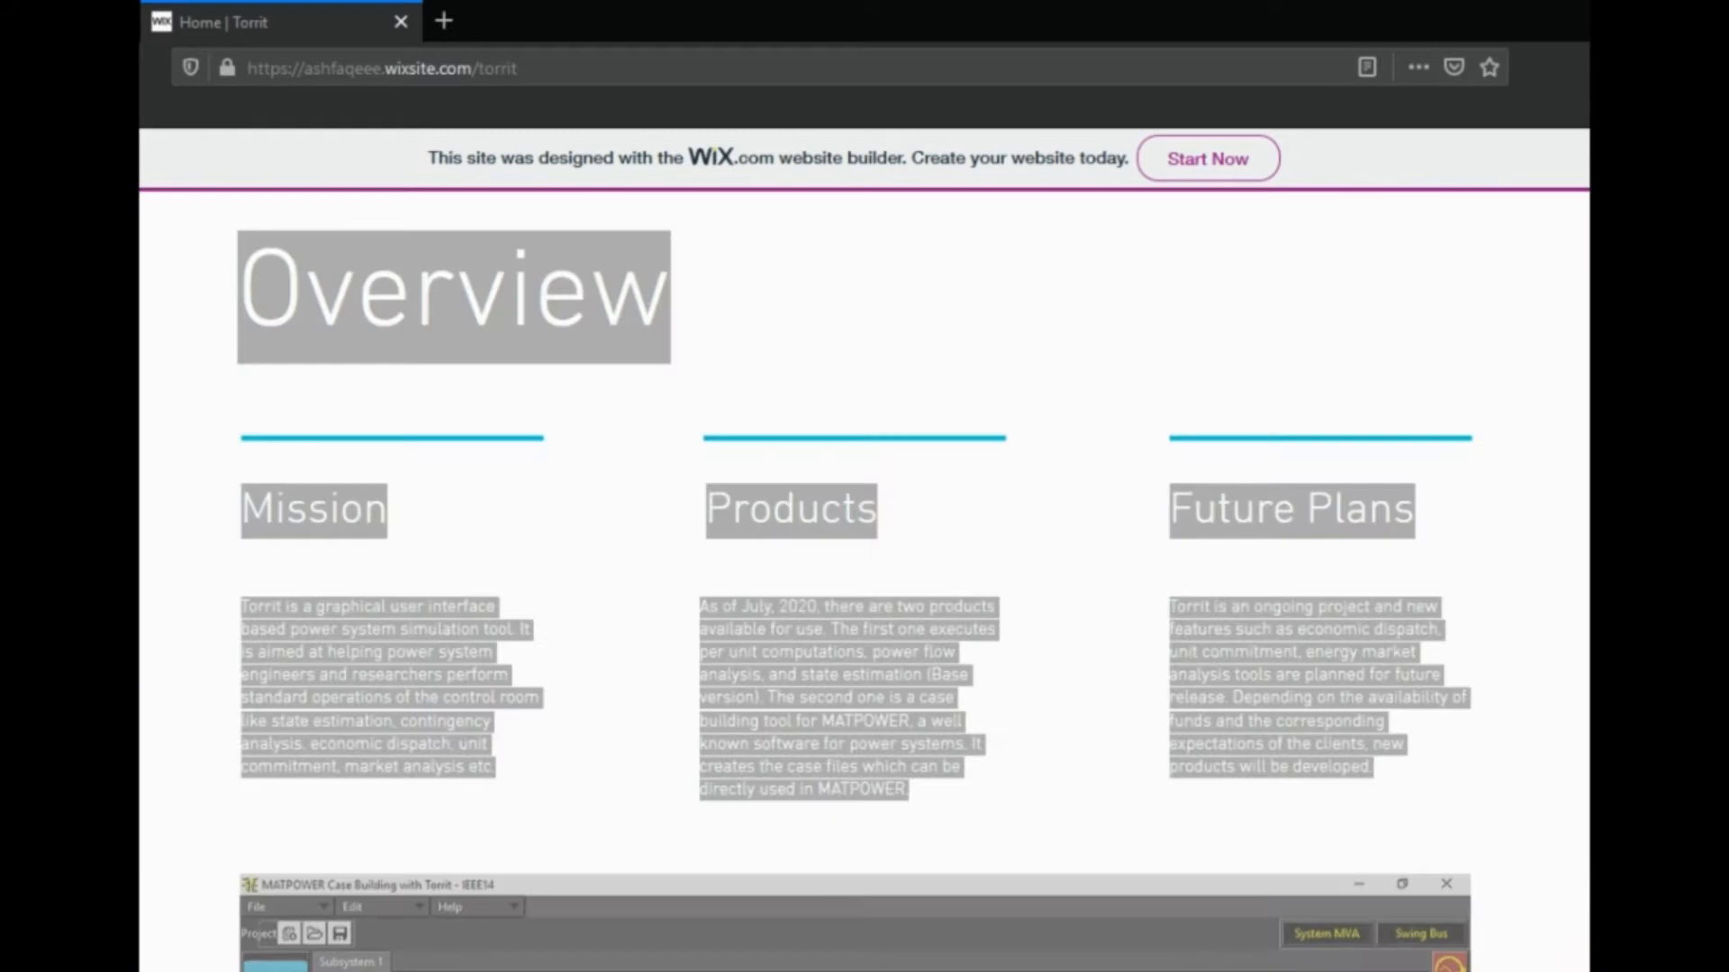
{"action": "scroll", "coordinate": [1210, 672], "scroll_direction": "down", "scroll_amount": 15}
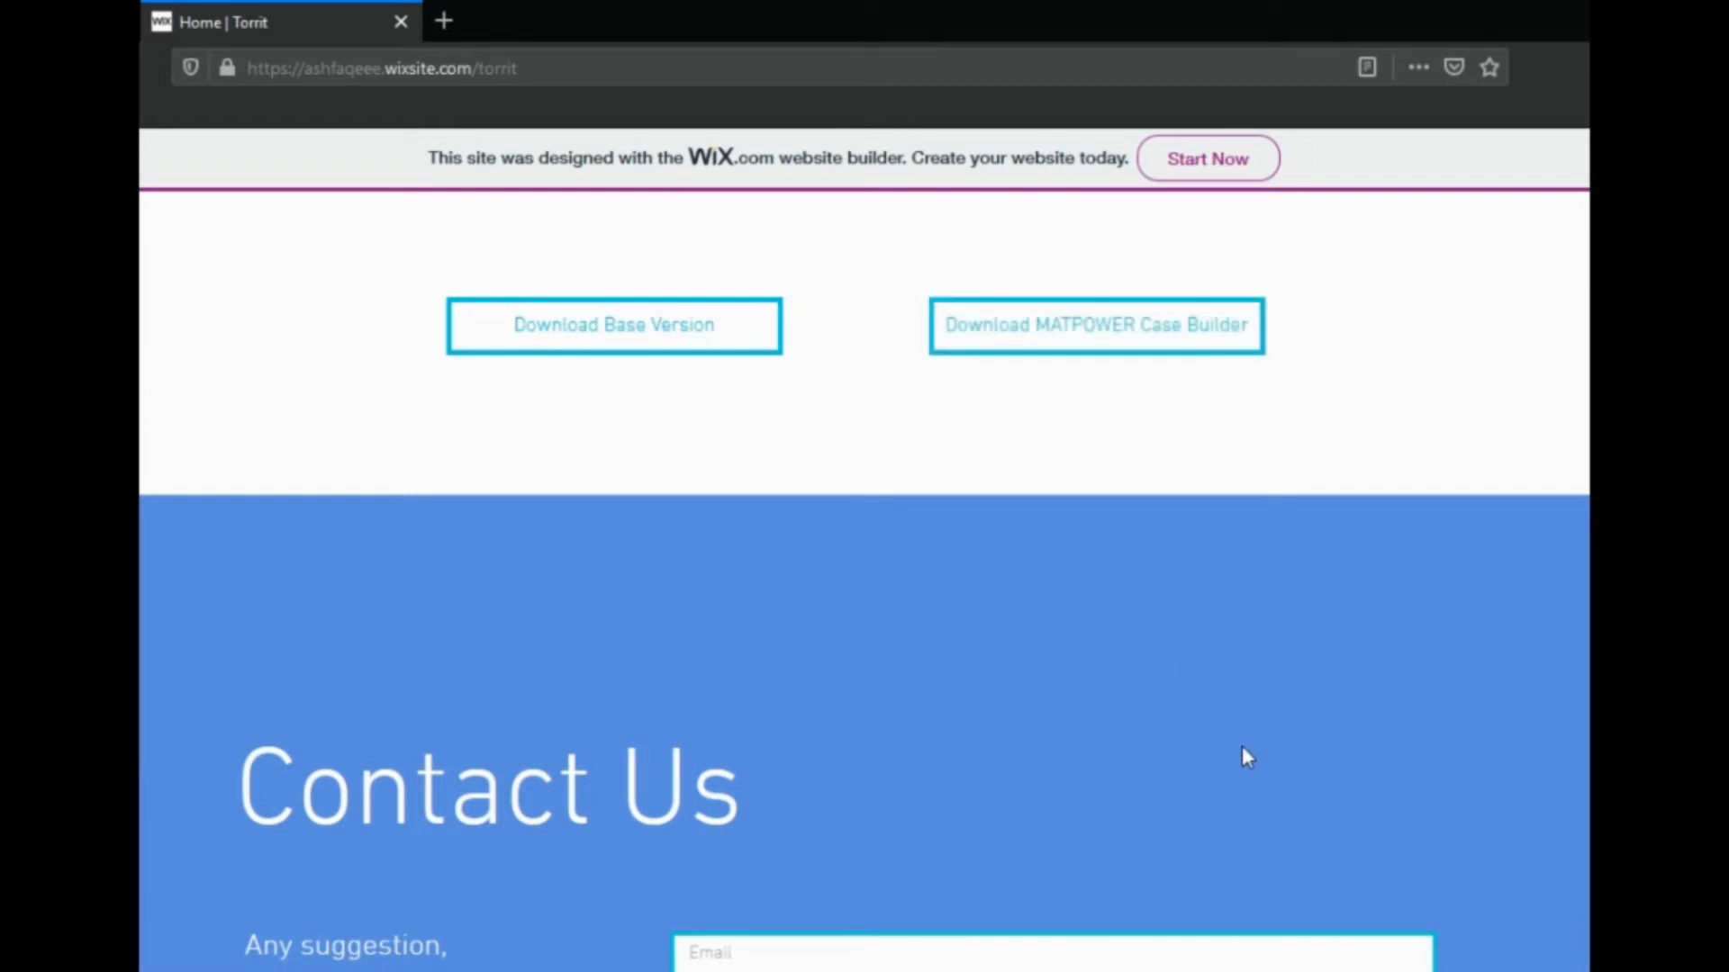
{"action": "scroll", "coordinate": [1242, 752], "scroll_direction": "down", "scroll_amount": 6}
{"action": "scroll", "coordinate": [1242, 752], "scroll_direction": "down", "scroll_amount": 5}
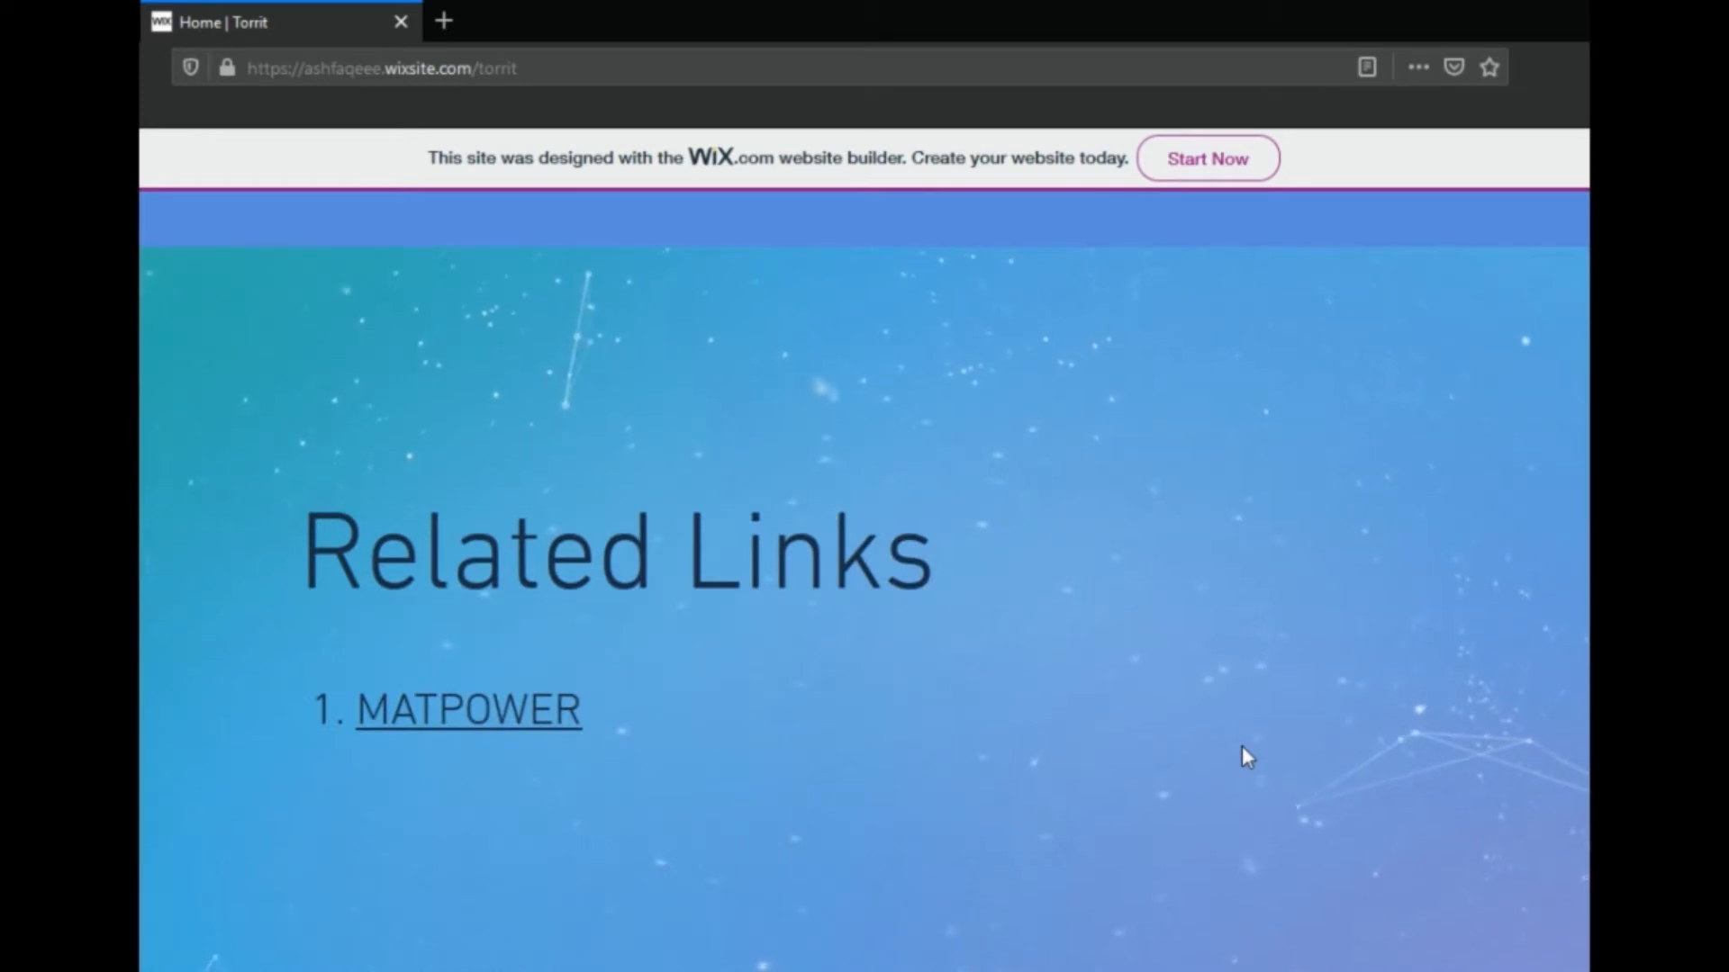
Visit the related MATPOWER website, dismiss its newsletter sign-up form, and close the site after viewing its home page
{"action": "left_click", "coordinate": [450, 718]}
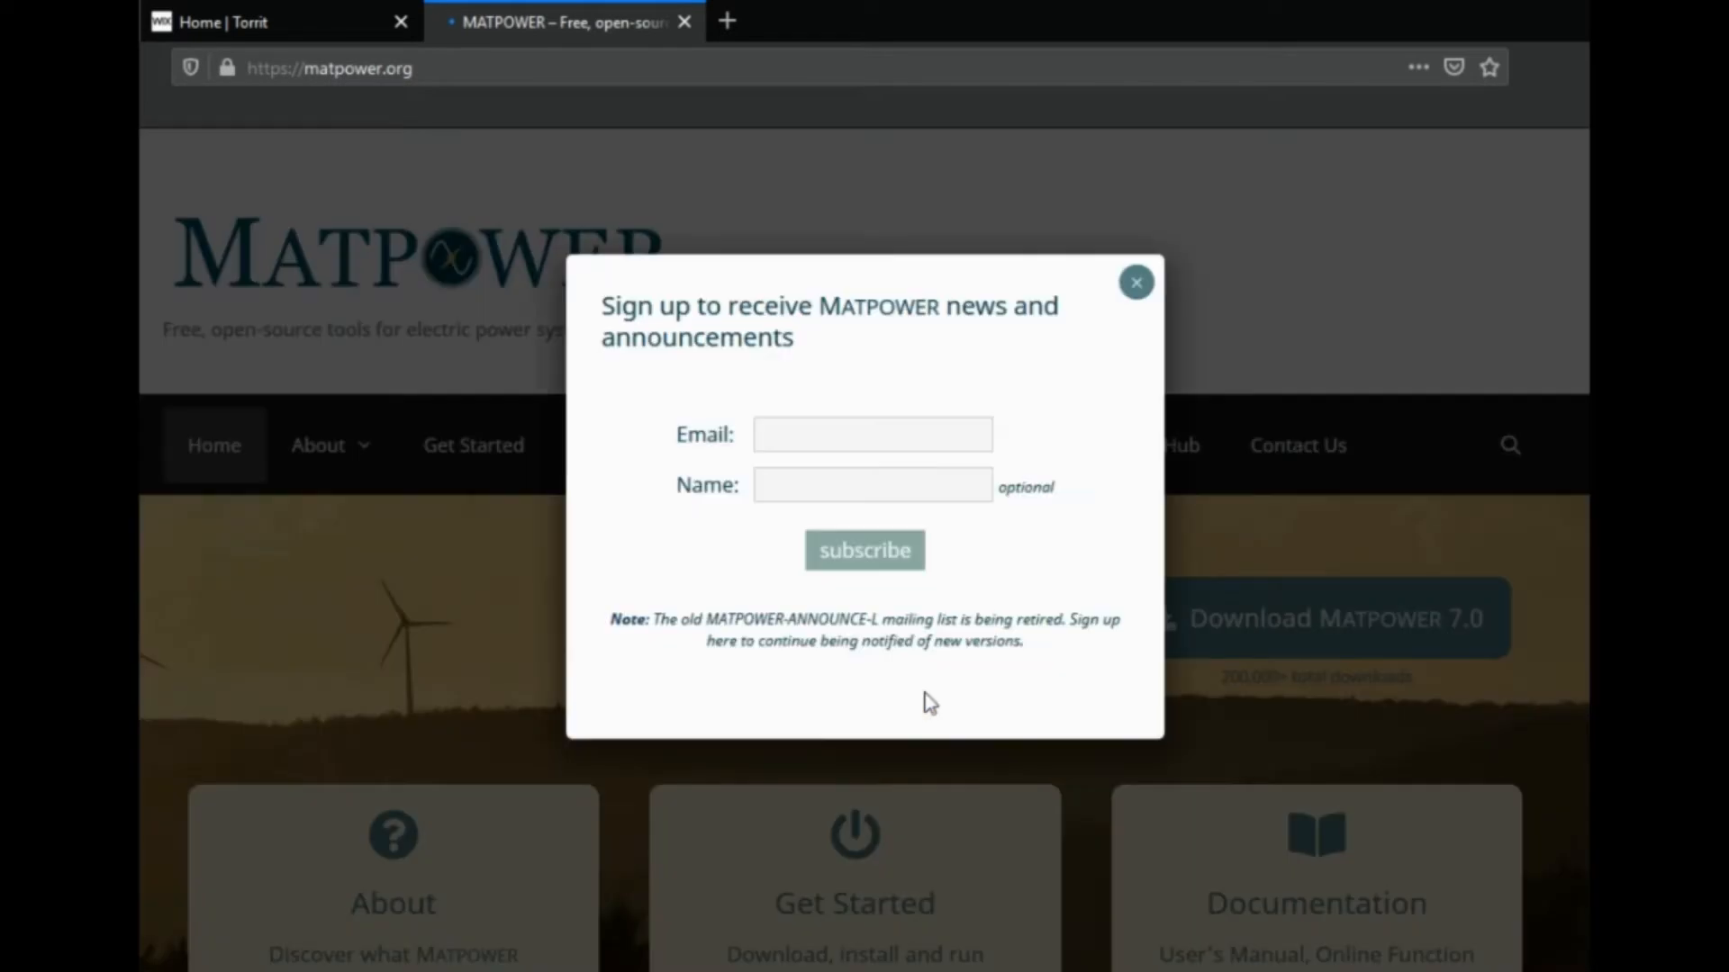
{"action": "left_click", "coordinate": [1136, 284]}
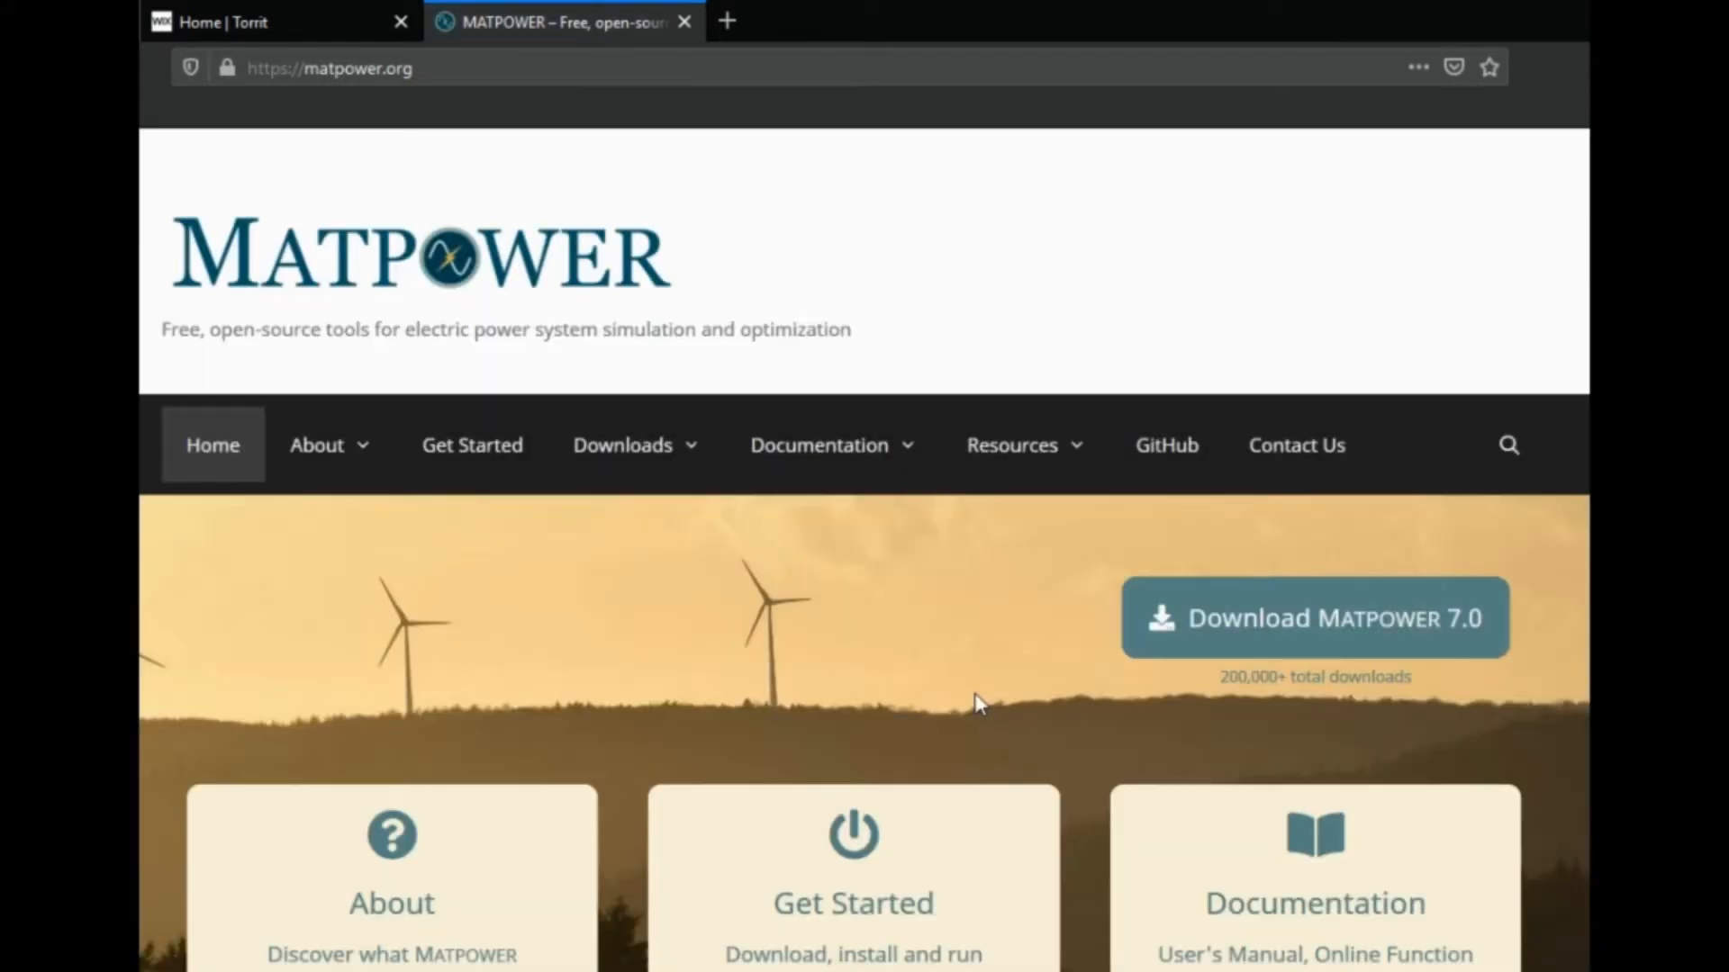
{"action": "scroll", "coordinate": [977, 702], "scroll_direction": "down", "scroll_amount": 3}
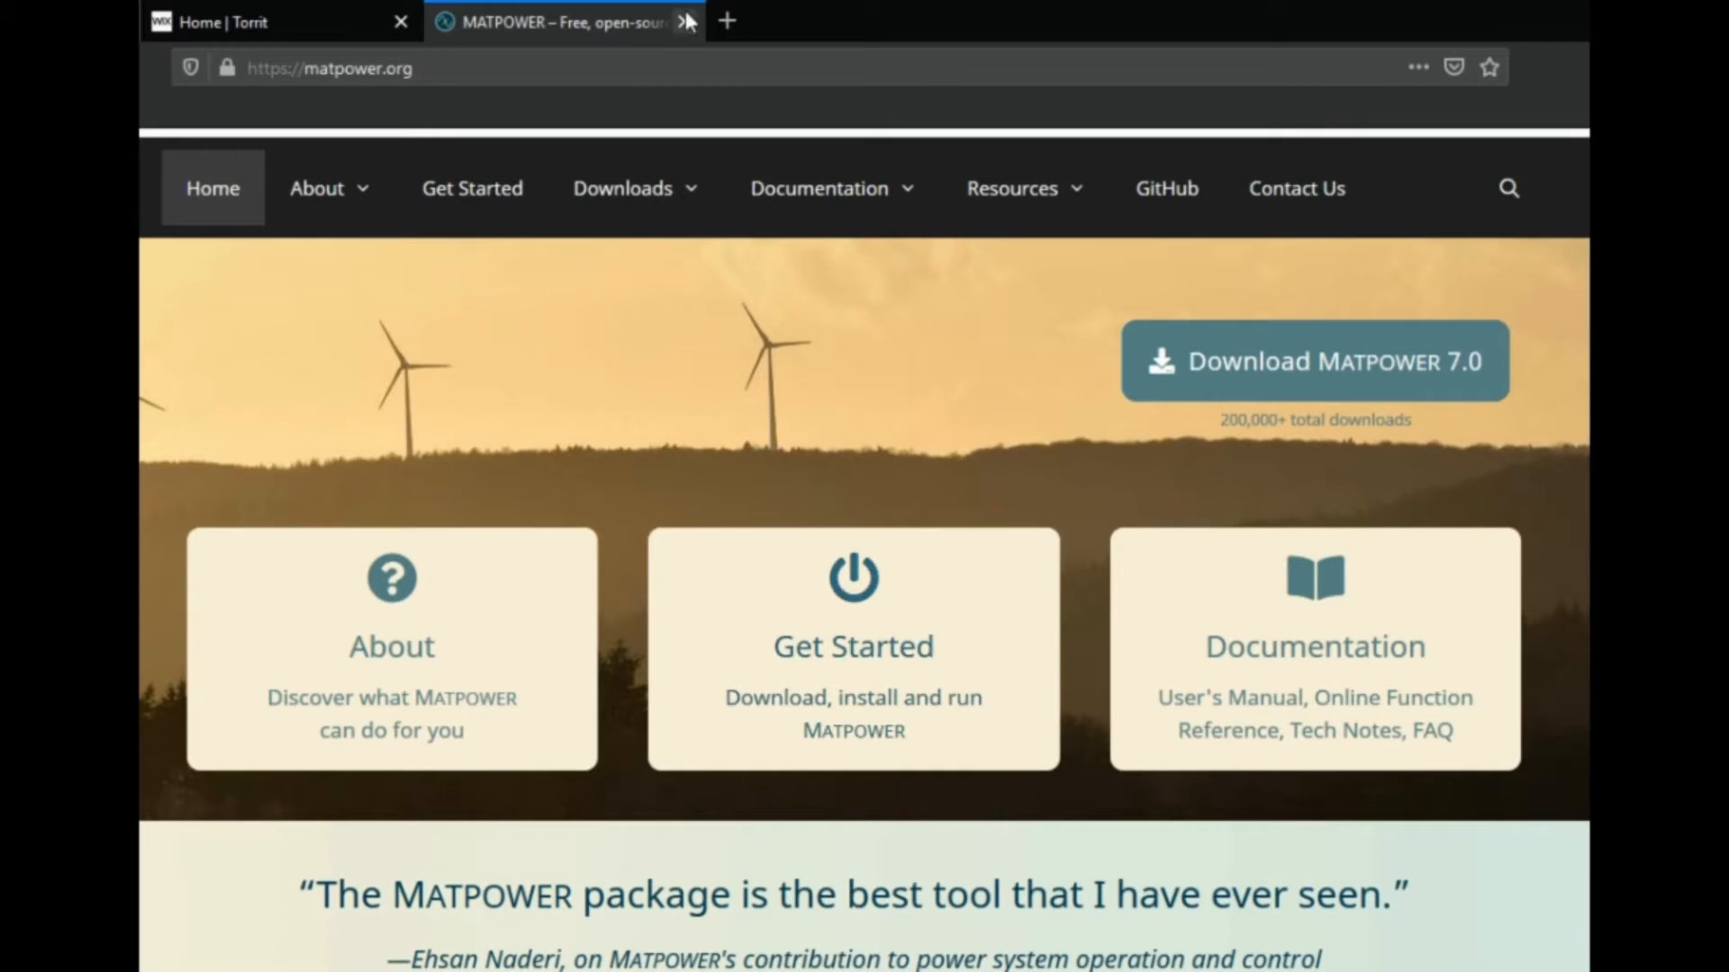
{"action": "left_click", "coordinate": [684, 22]}
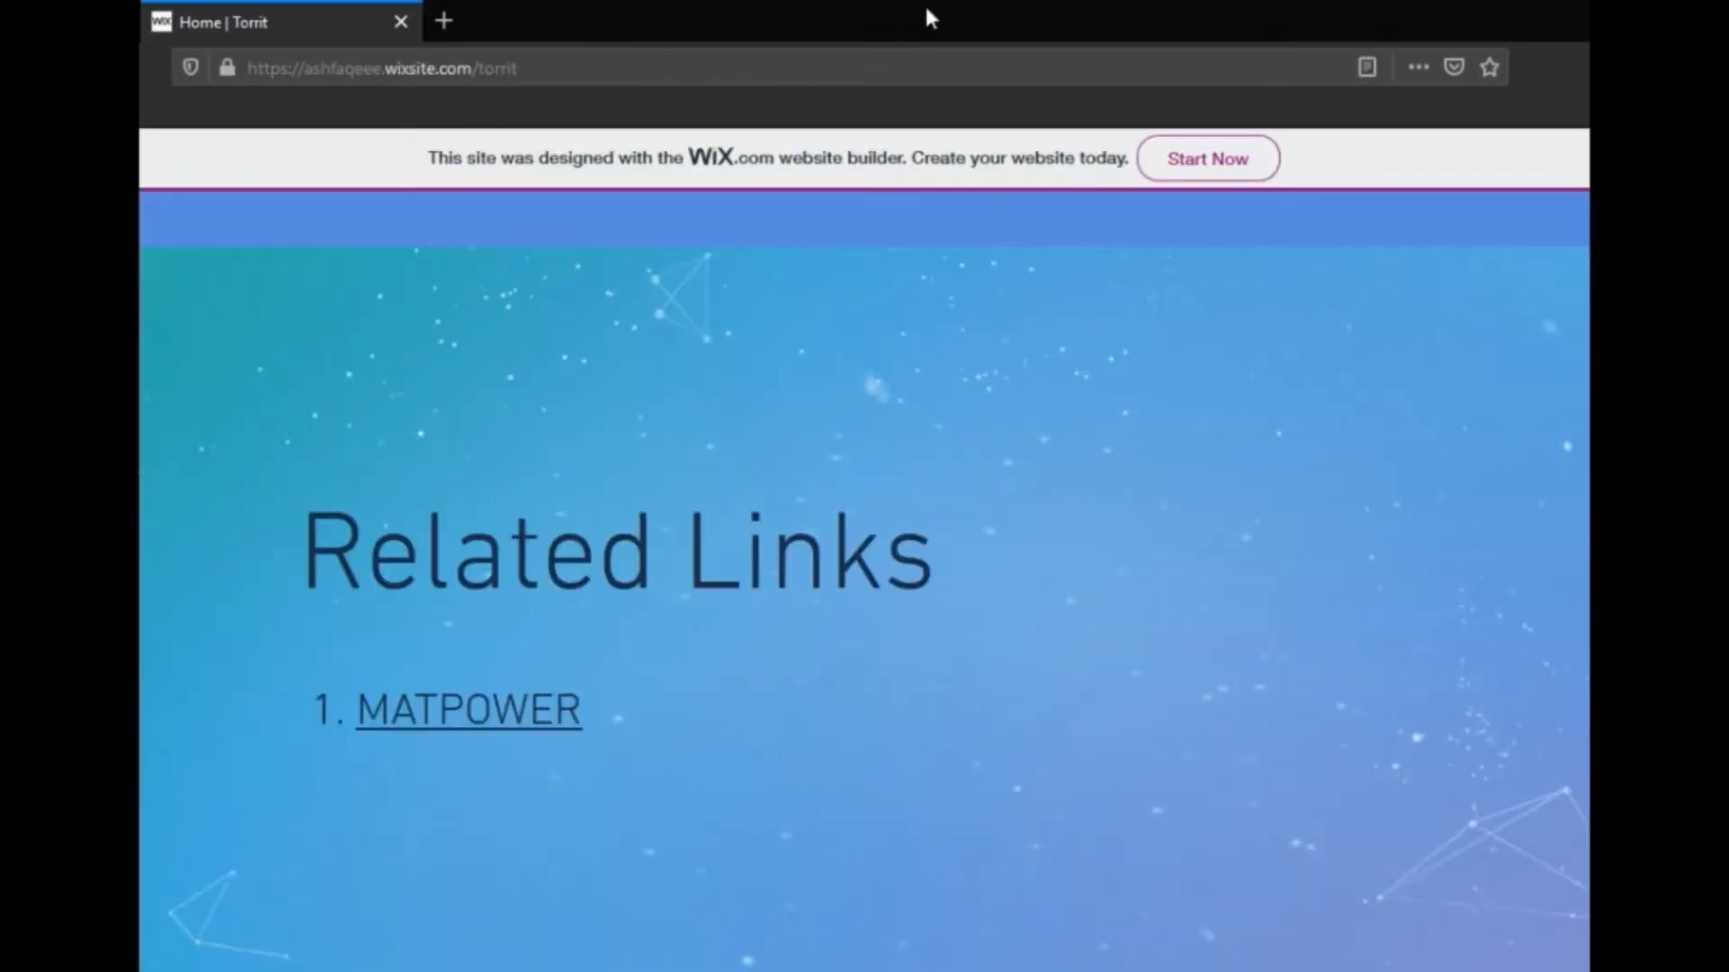
Go to the Torrit page's download section and open the MATPOWER Case Builder download
{"action": "scroll", "coordinate": [1022, 494], "scroll_direction": "up", "scroll_amount": 10}
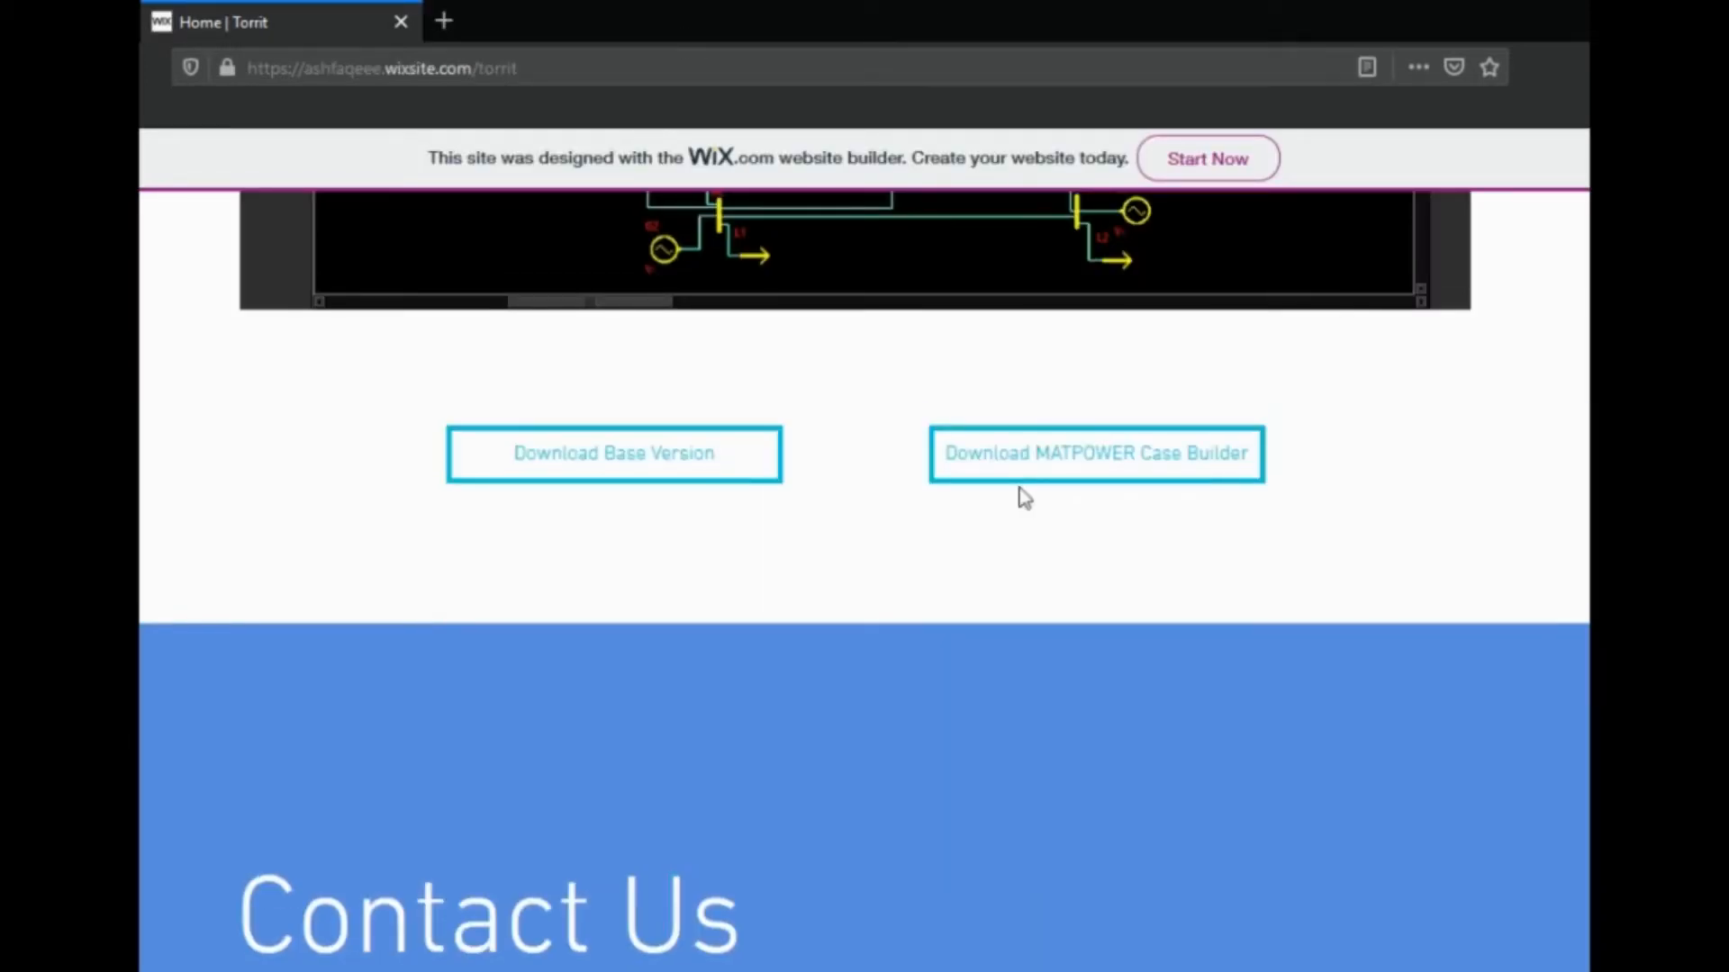
{"action": "scroll", "coordinate": [1169, 552], "scroll_direction": "up", "scroll_amount": 4}
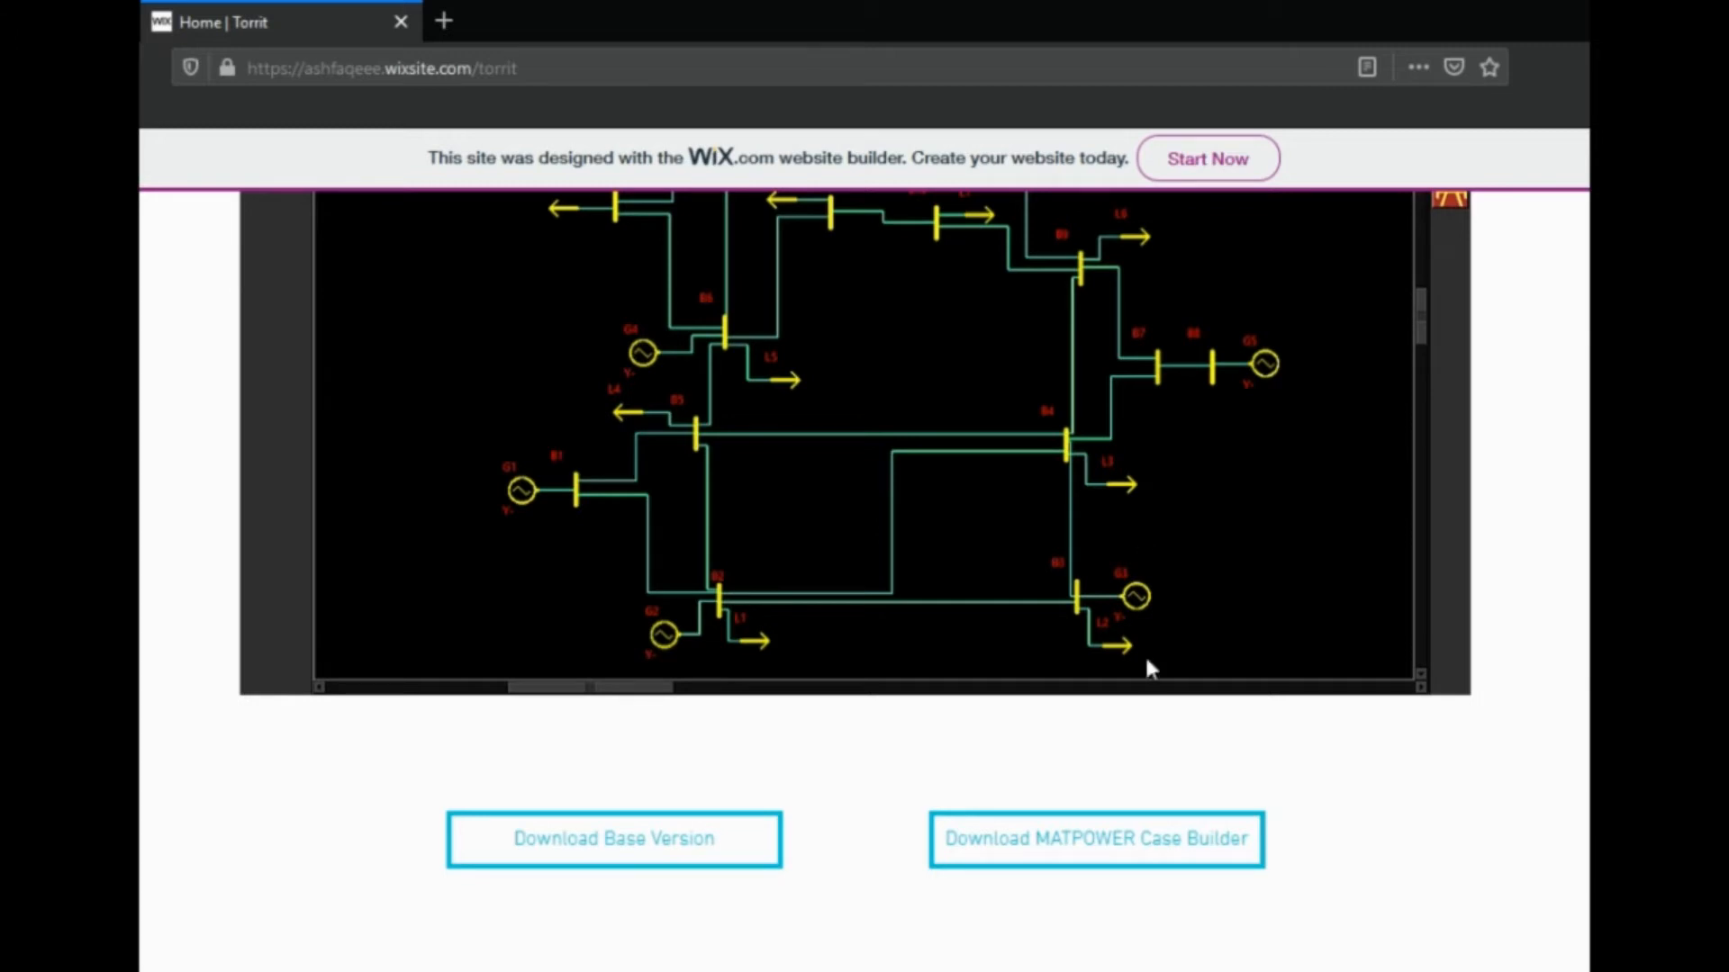
{"action": "left_click", "coordinate": [1084, 848]}
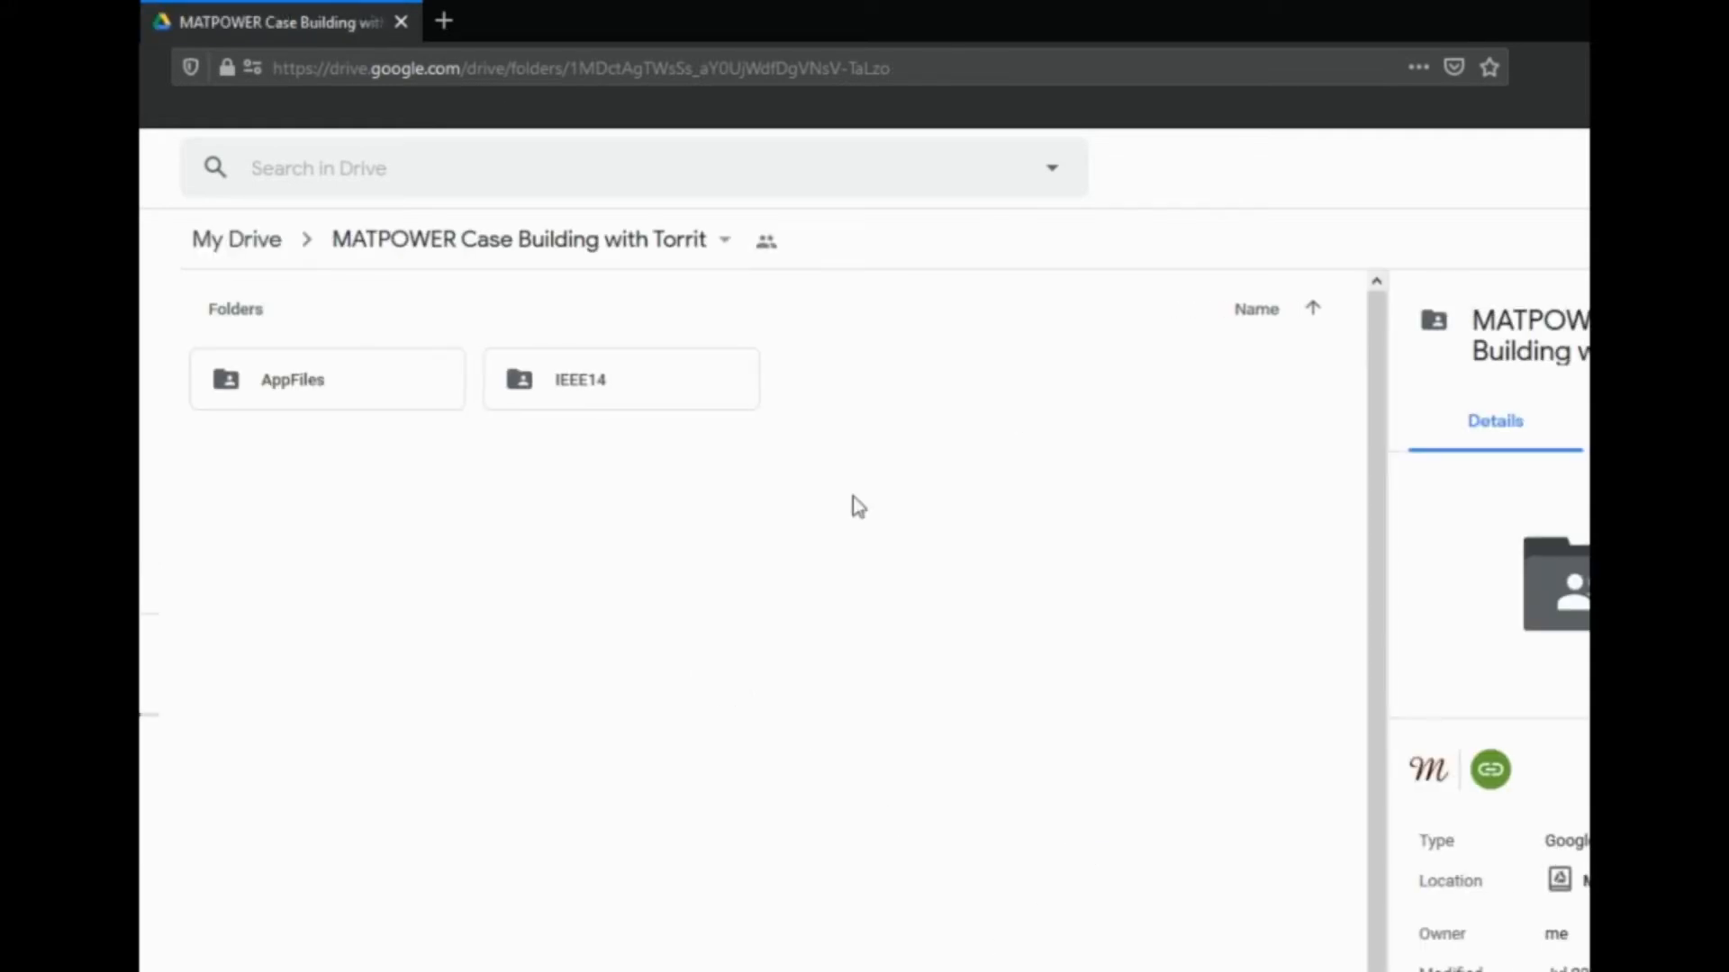
Download the AppFiles and IEEE14 folders together from Google Drive, saving the zip archive to disk
{"action": "left_click_drag", "start_coordinate": [904, 515], "coordinate": [248, 340]}
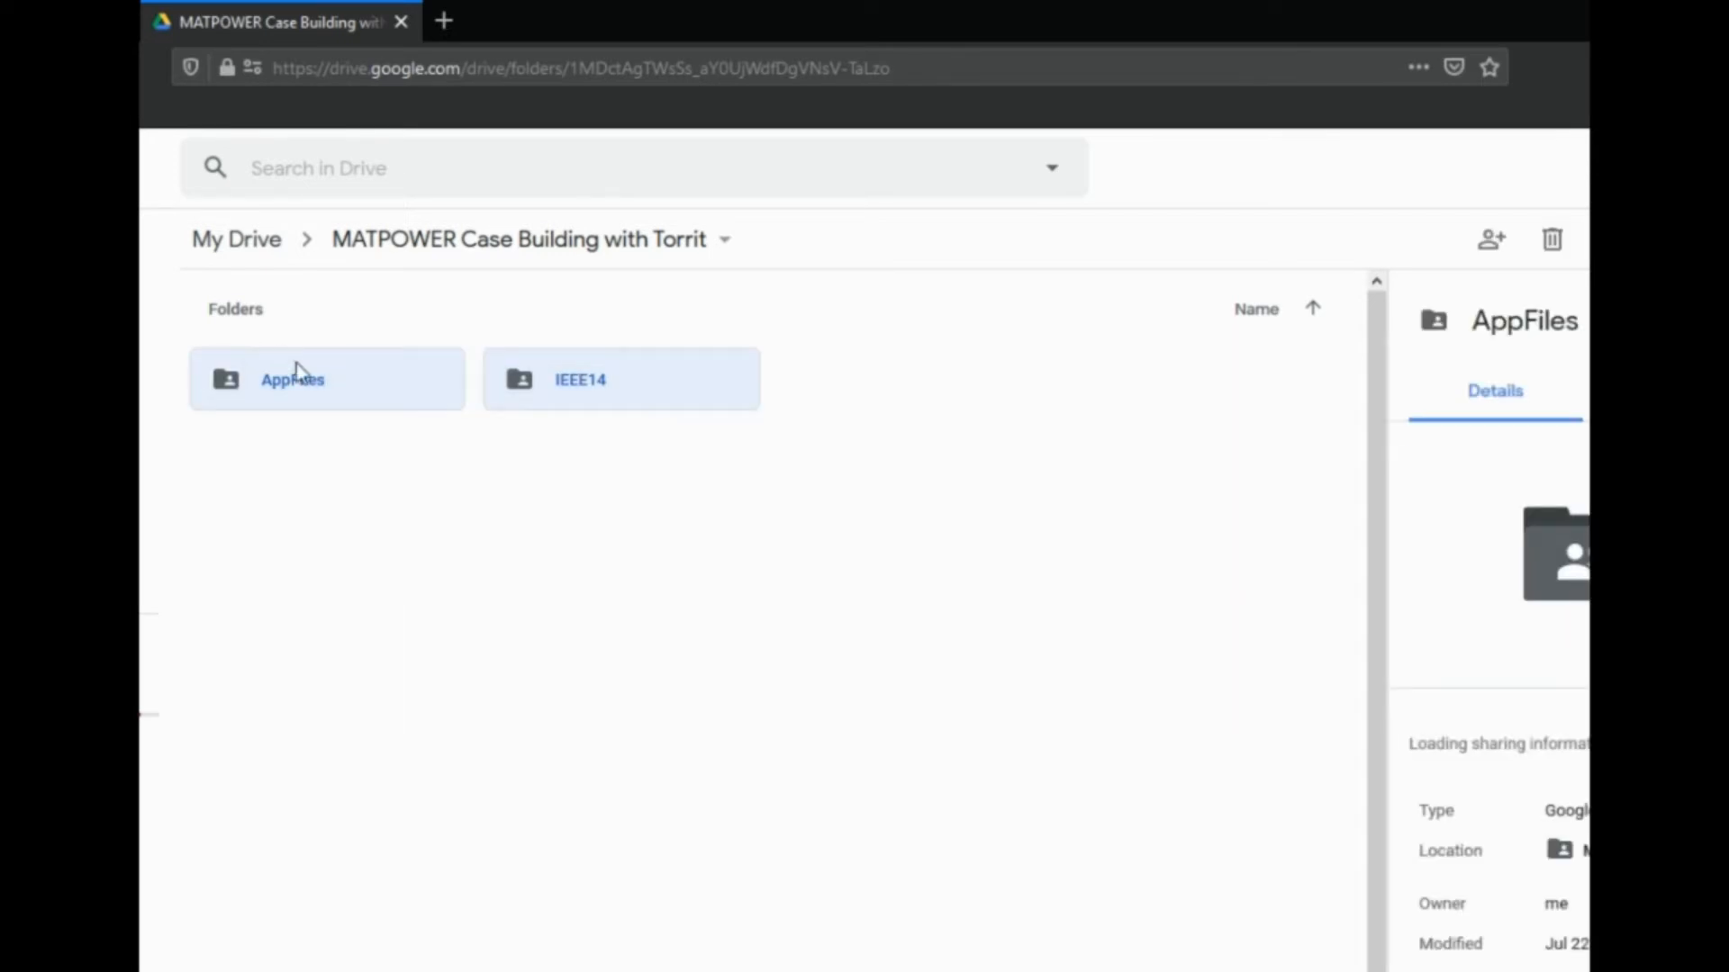
{"action": "right_click", "coordinate": [360, 397]}
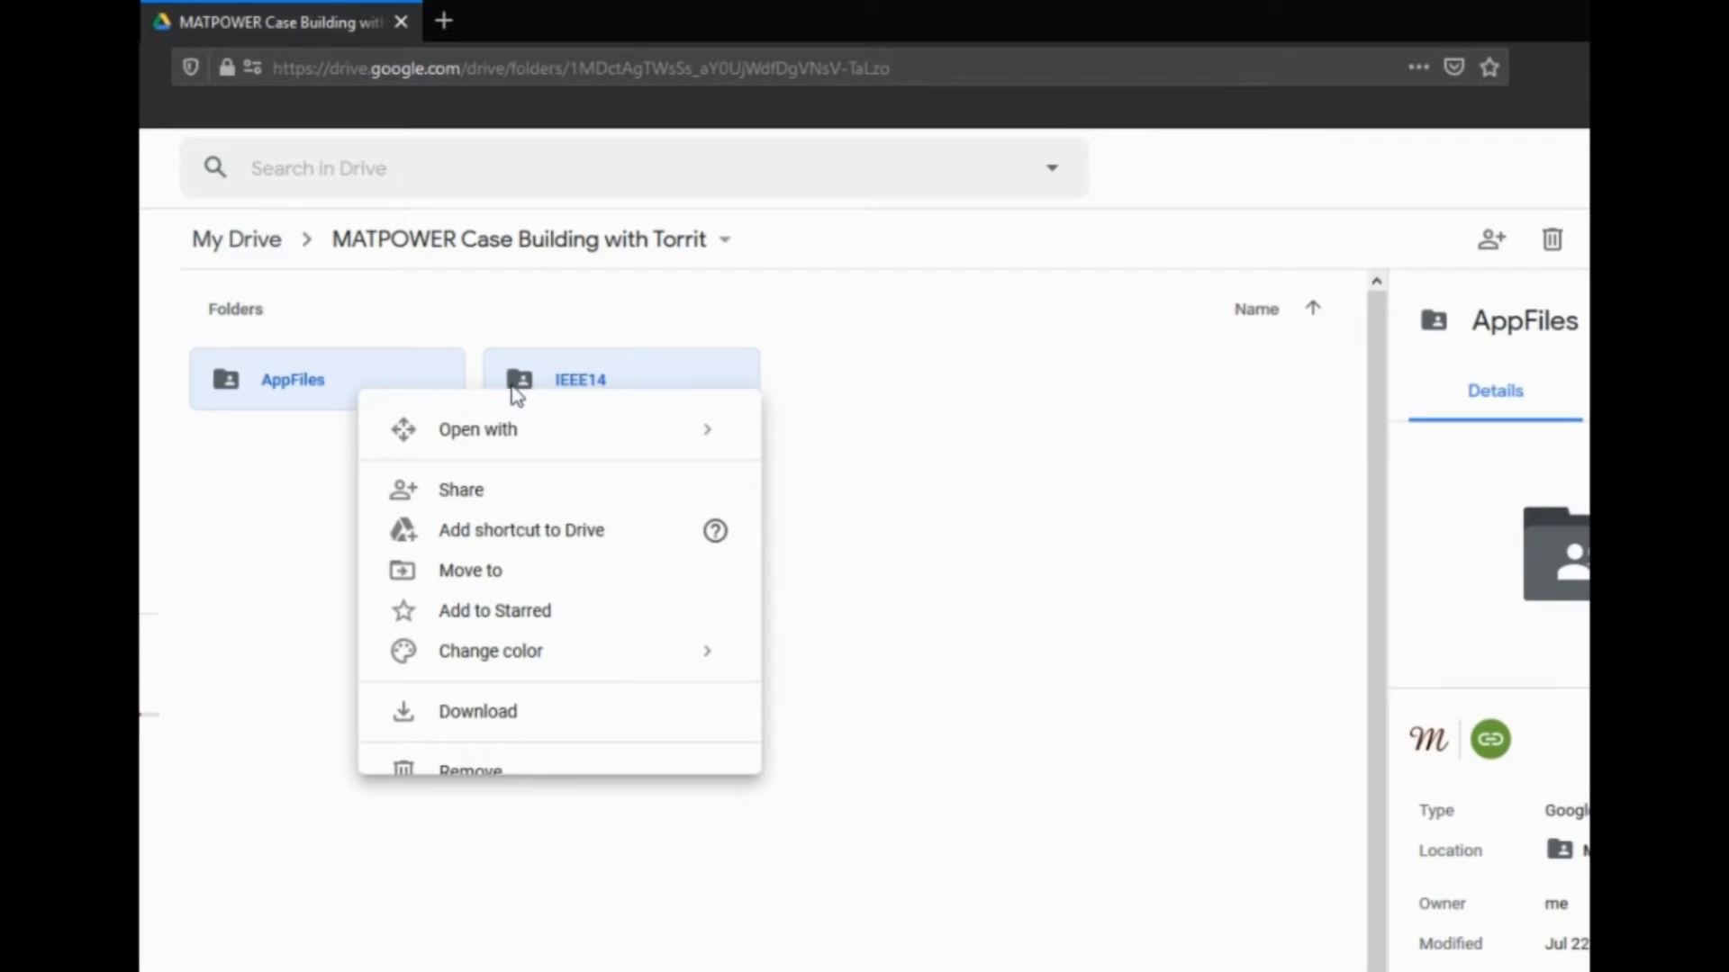
{"action": "left_click", "coordinate": [494, 717]}
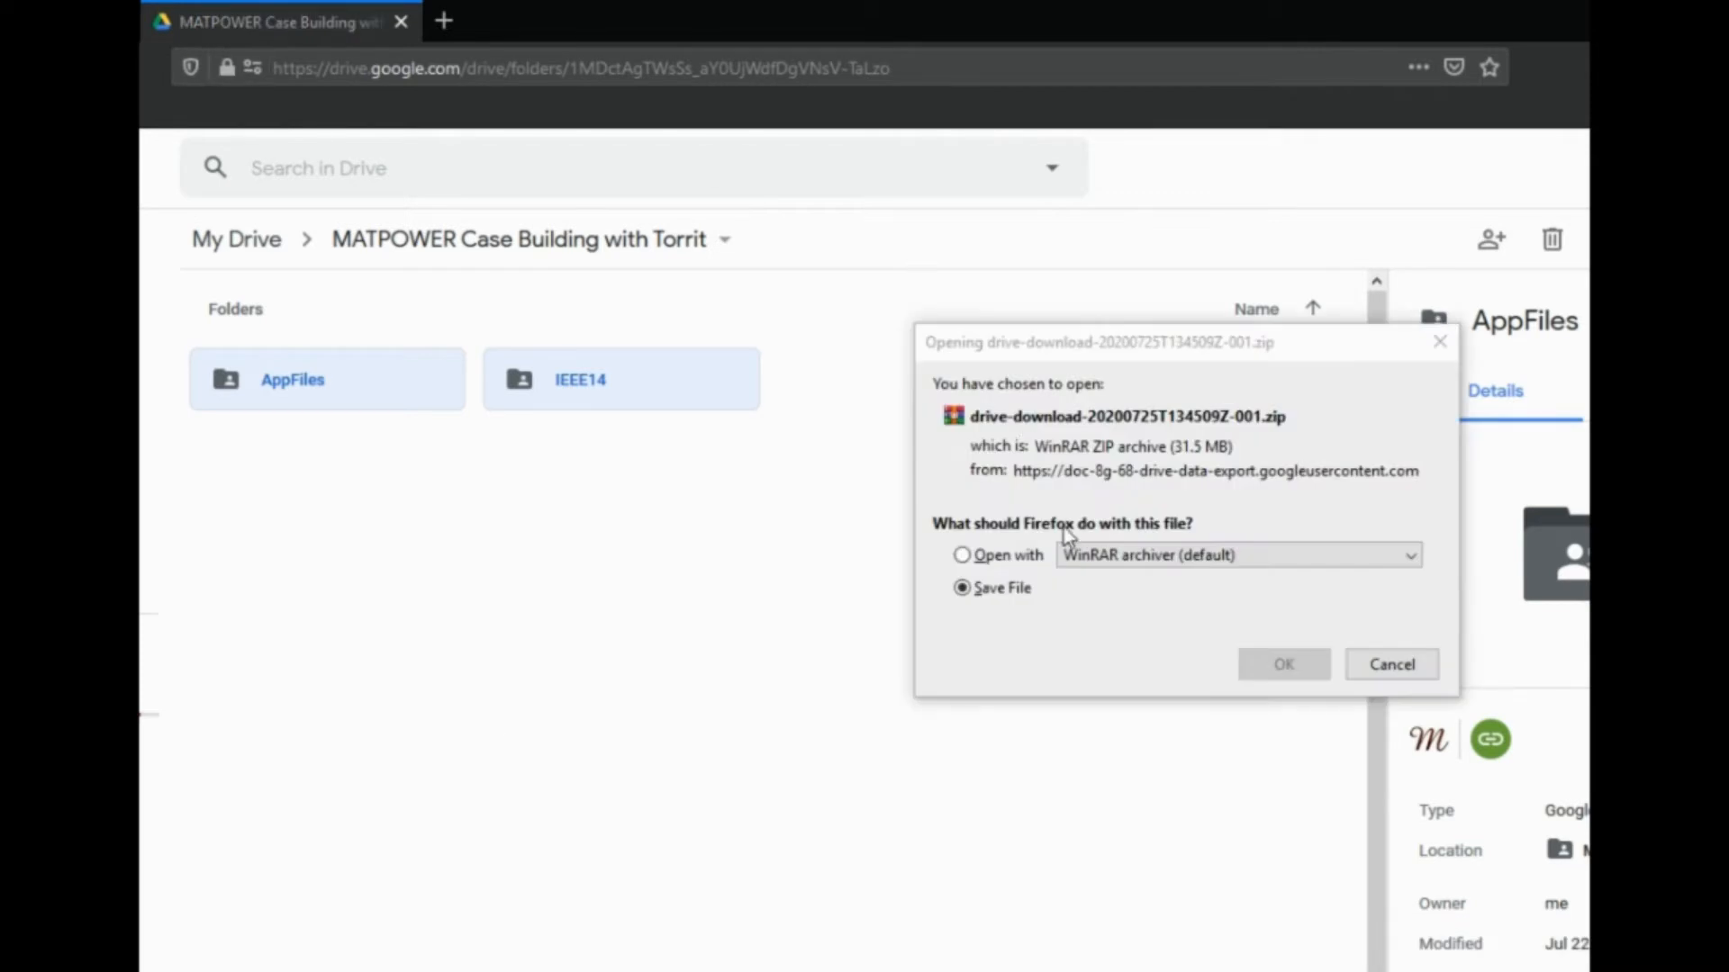
{"action": "left_click", "coordinate": [1211, 349]}
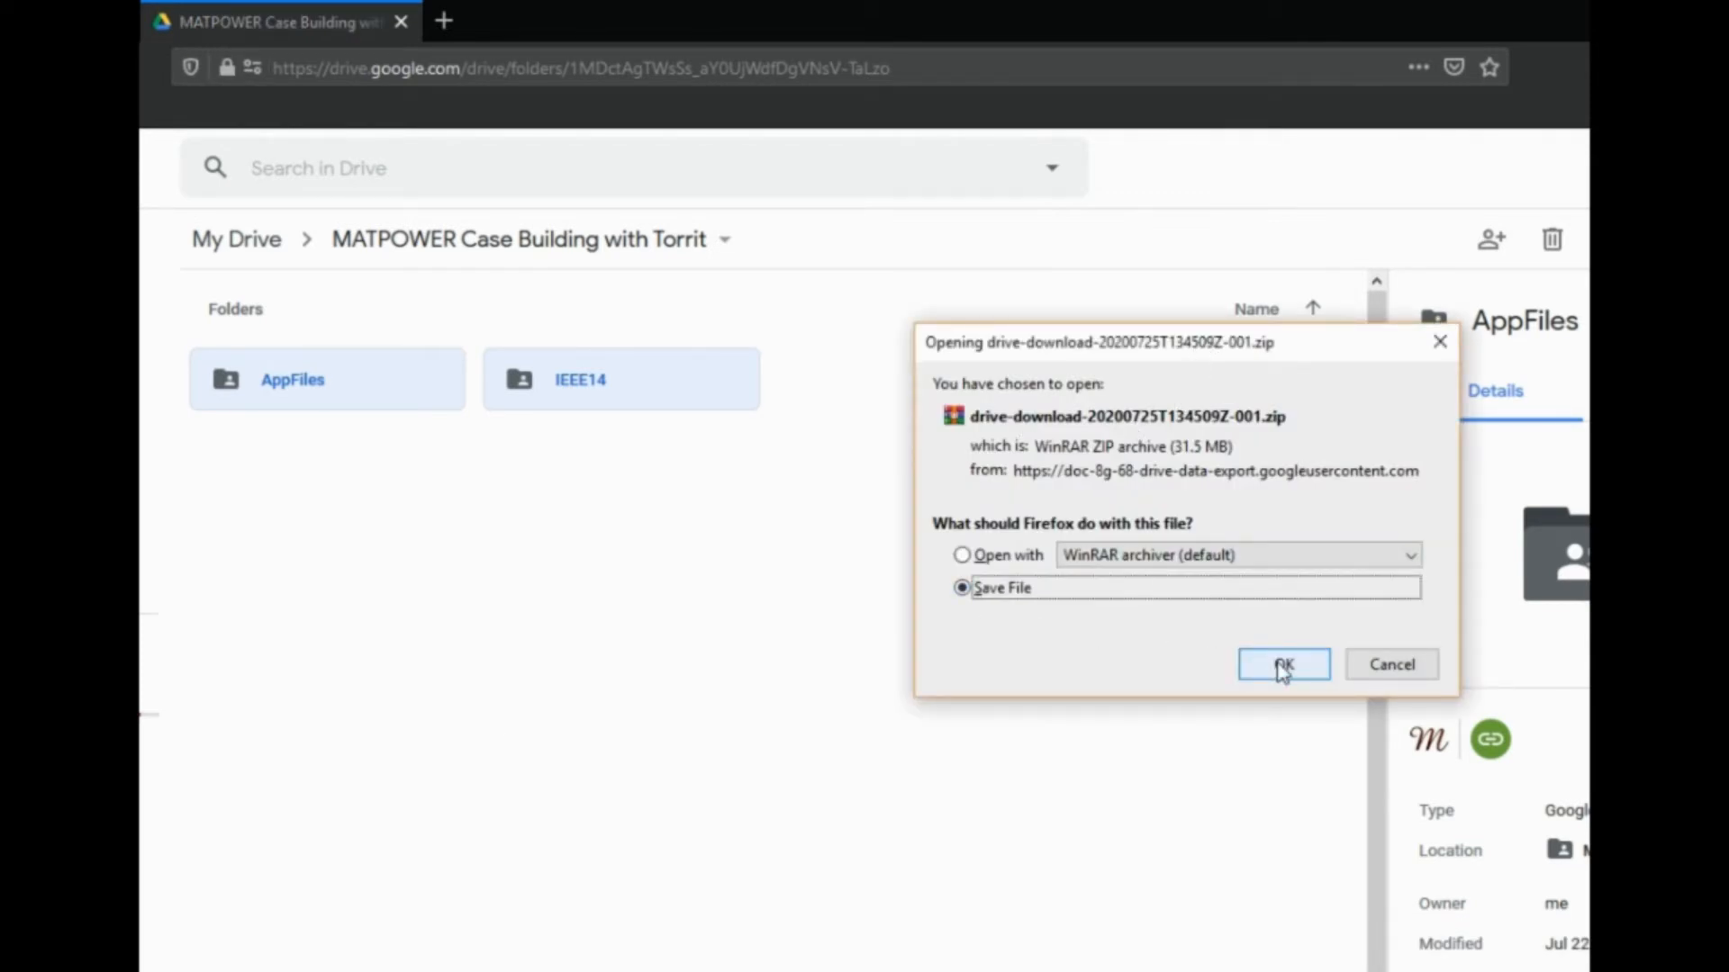
{"action": "left_click", "coordinate": [1283, 667]}
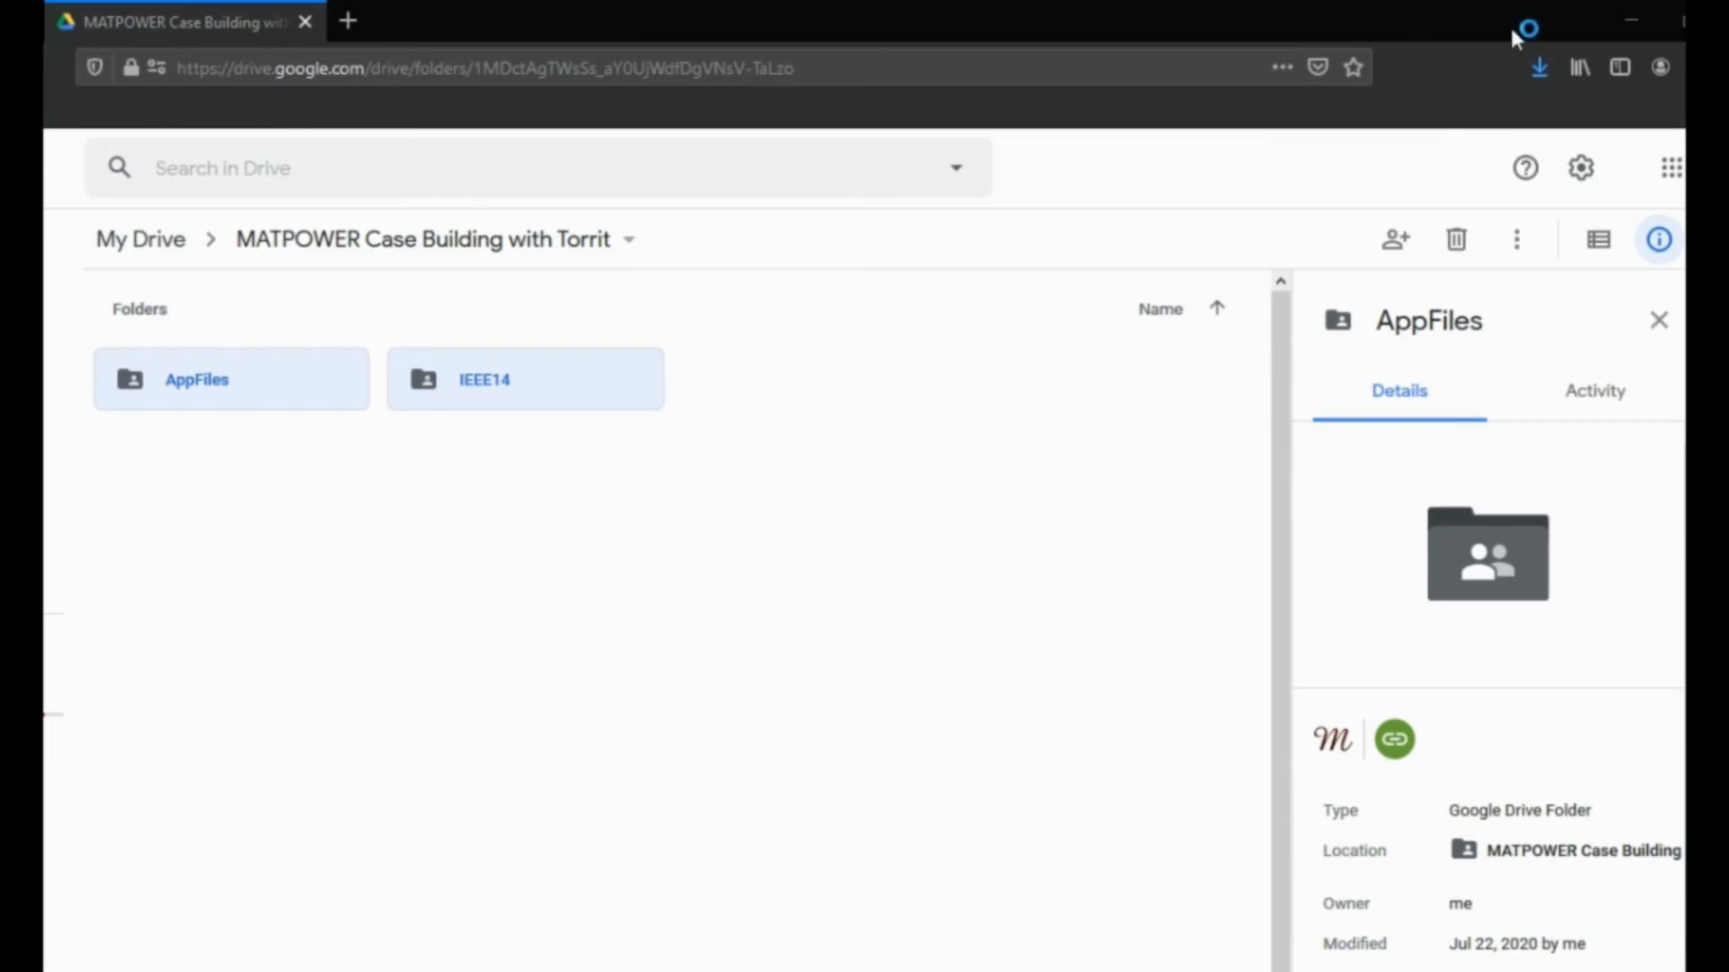
Locate the downloaded zip archive in File Explorer and extract its contents in place
{"action": "left_click", "coordinate": [1537, 70]}
{"action": "left_click", "coordinate": [1526, 139]}
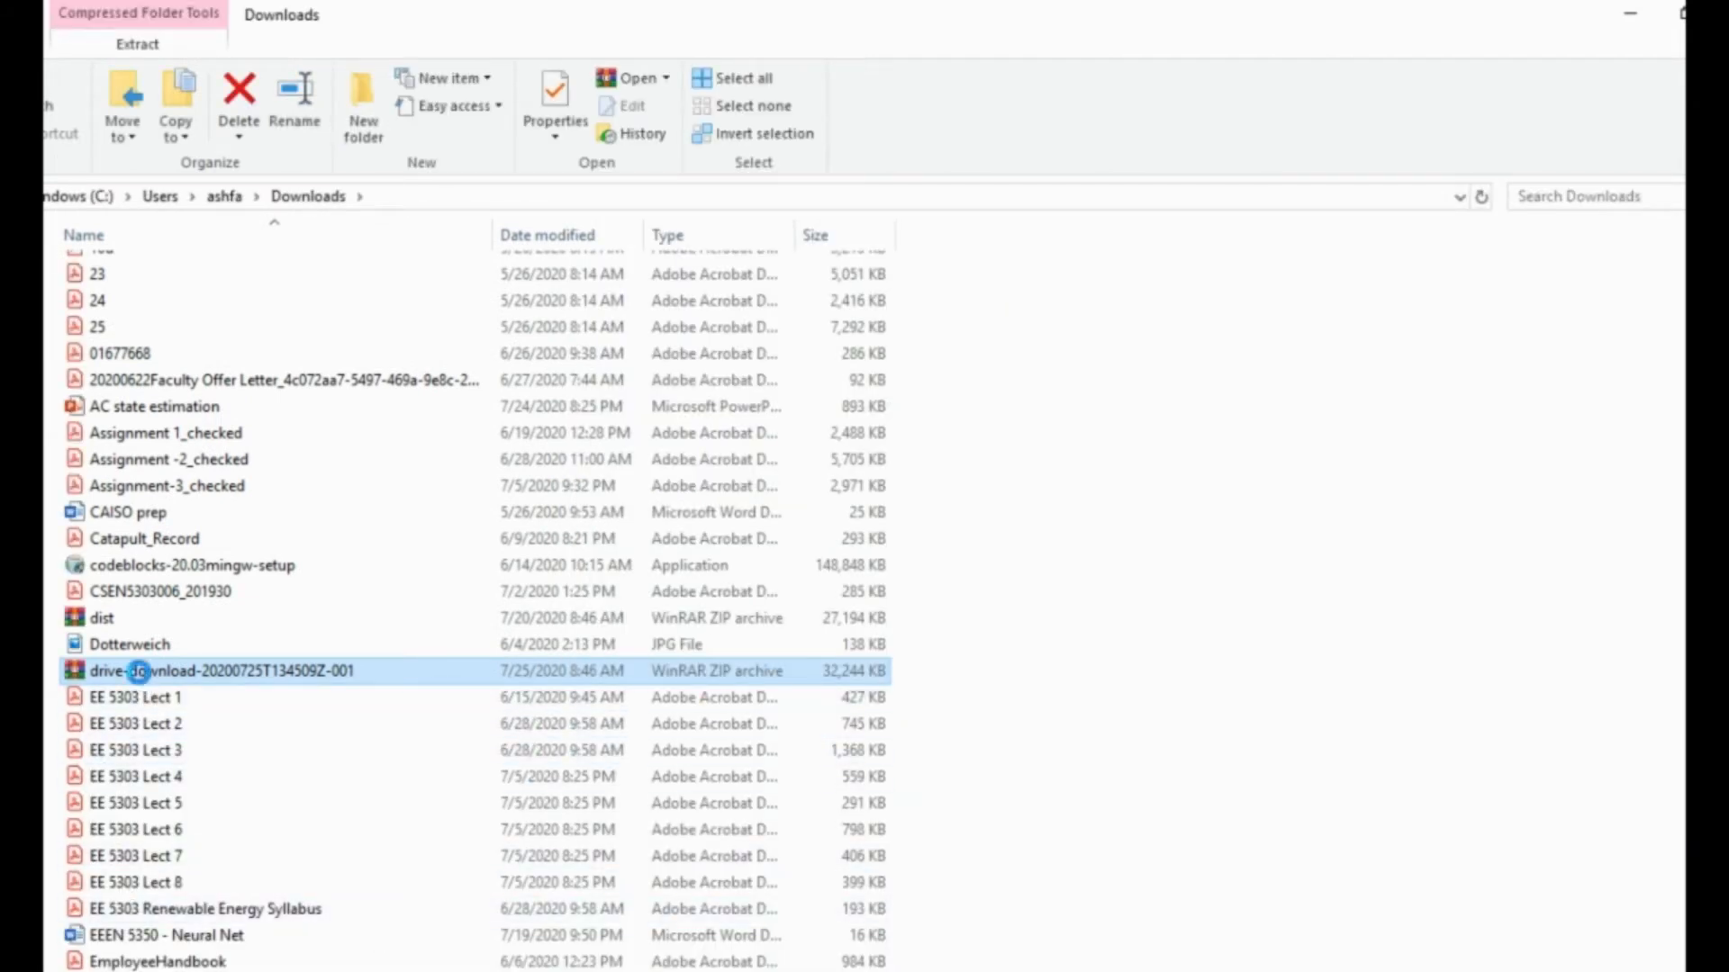
{"action": "right_click", "coordinate": [138, 671]}
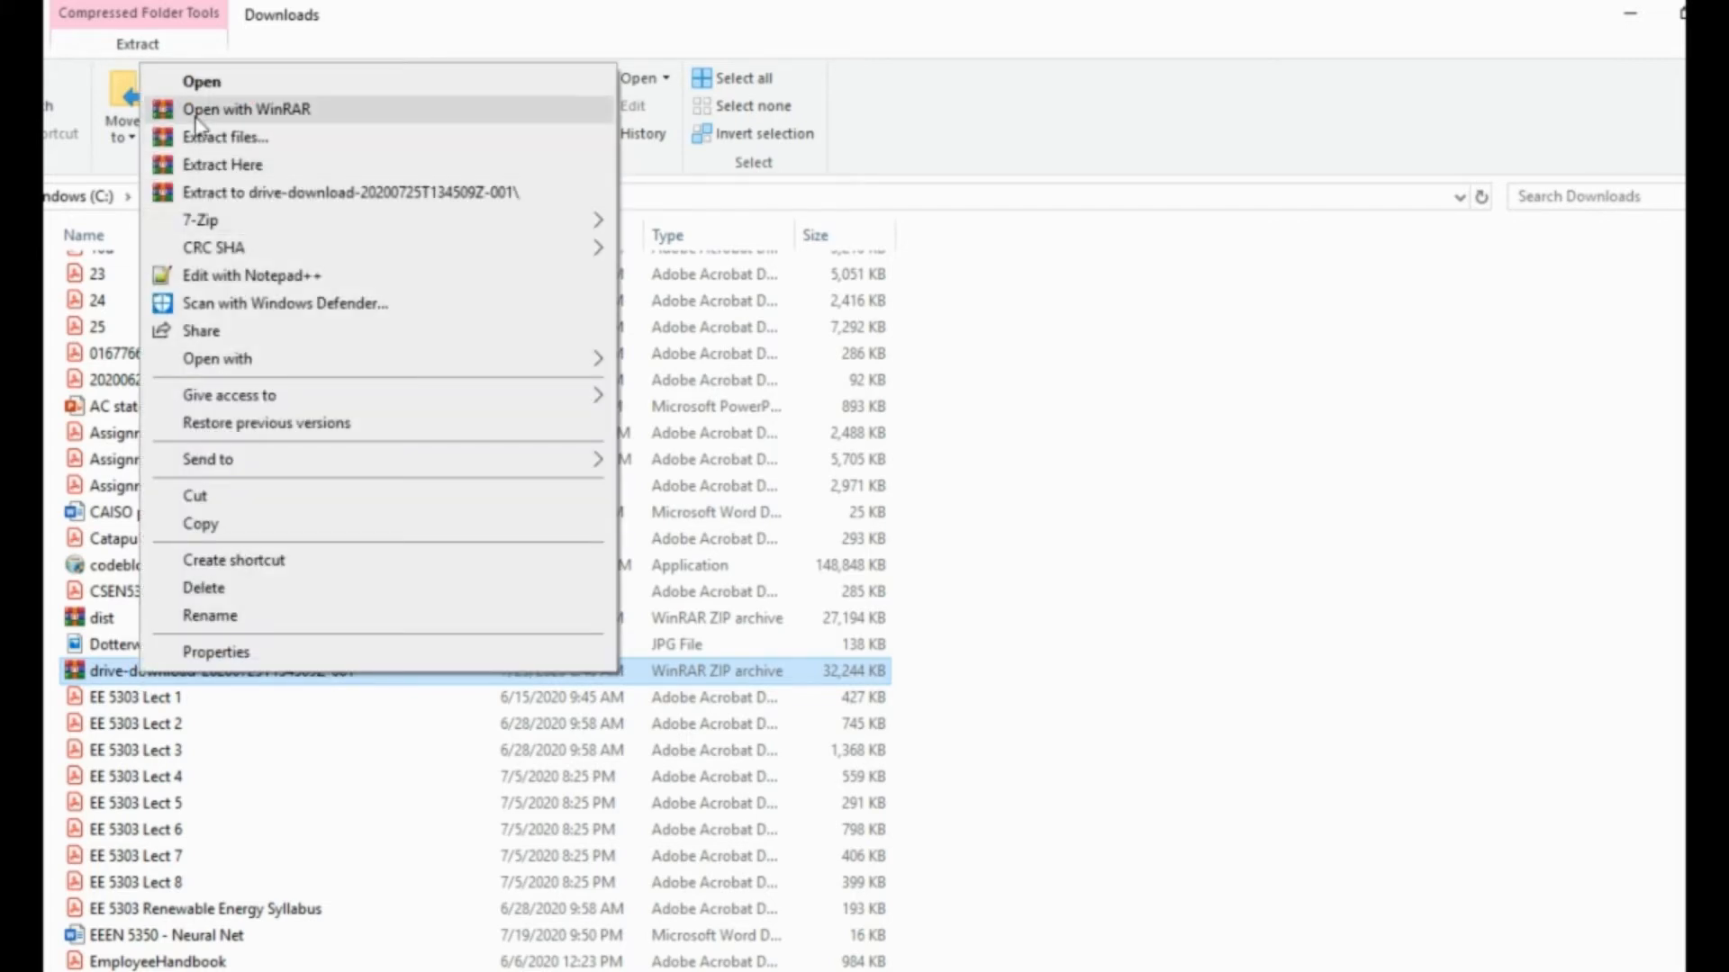
{"action": "left_click", "coordinate": [252, 170]}
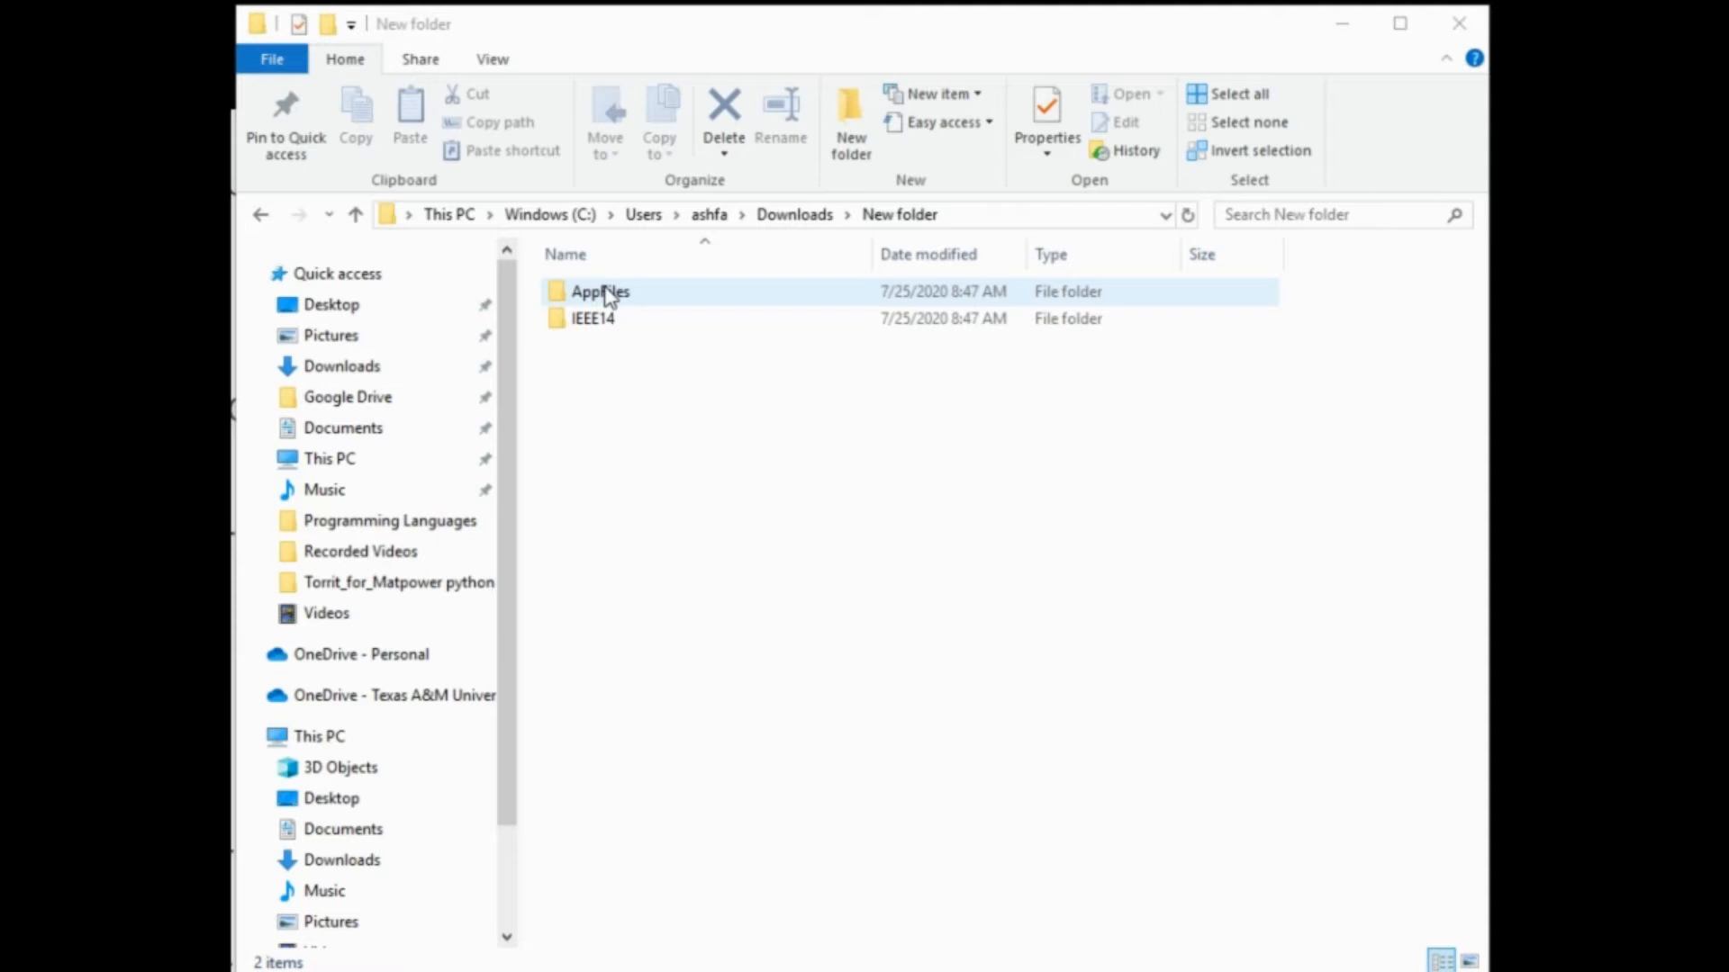
Check the extracted AppFiles and IEEE14 folders and open AppFiles
{"action": "left_click", "coordinate": [609, 297]}
{"action": "left_click", "coordinate": [619, 326]}
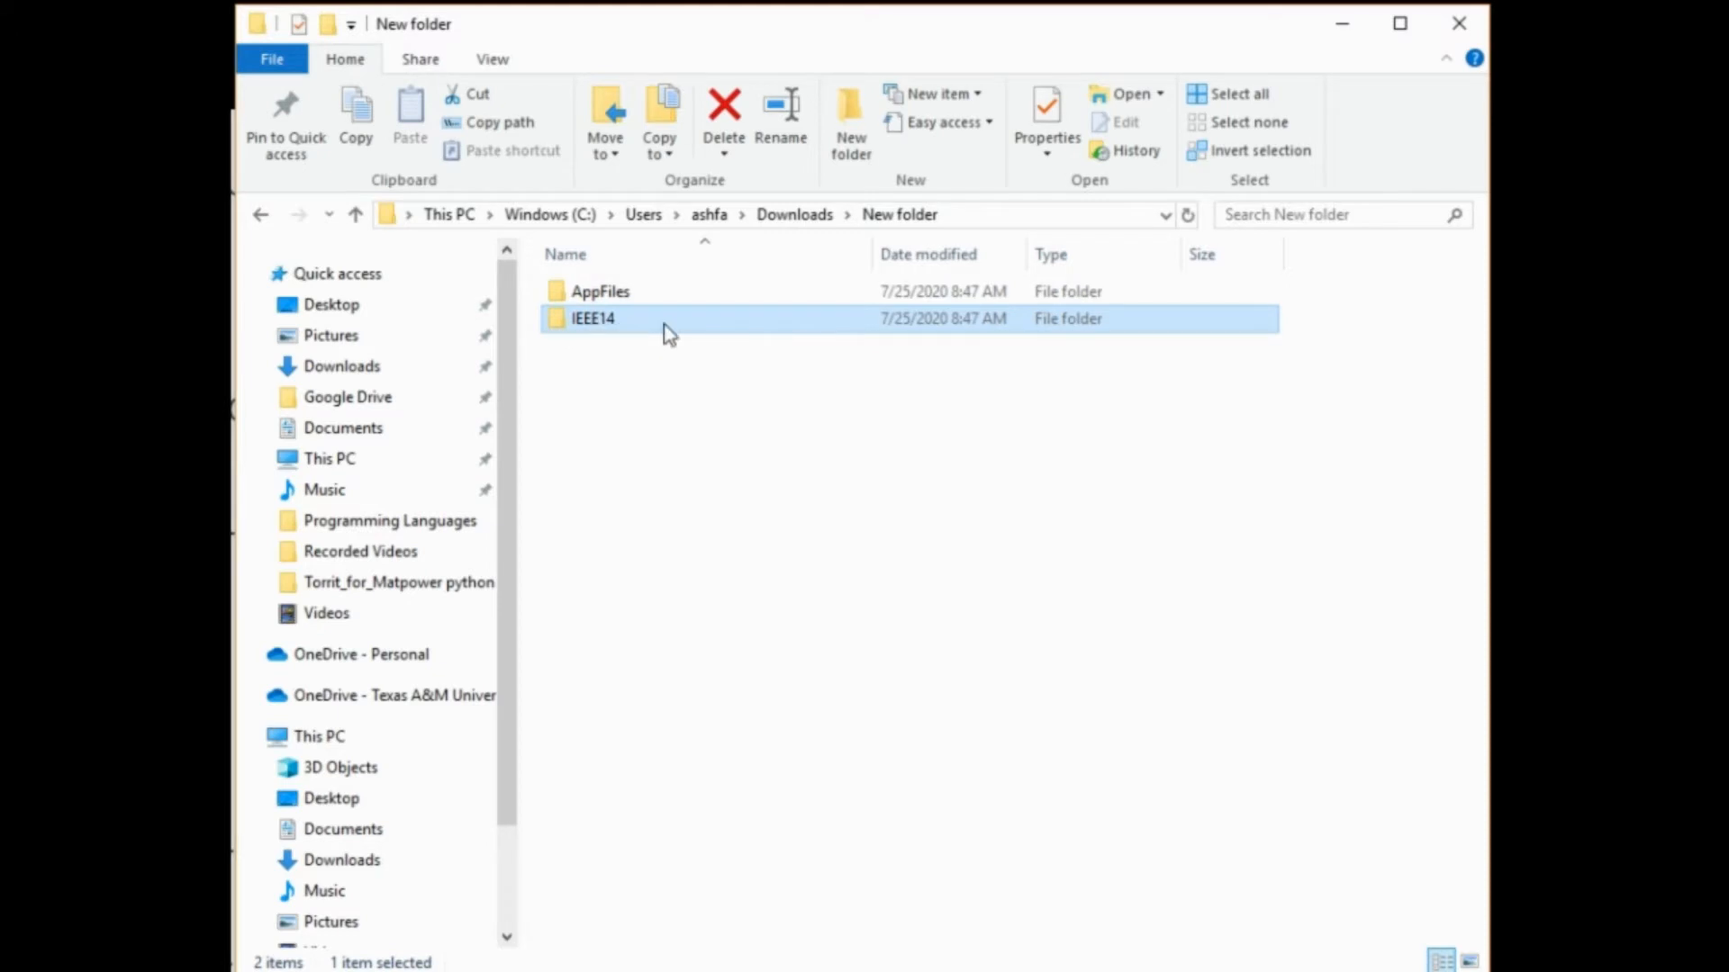
{"action": "double_click", "coordinate": [581, 298]}
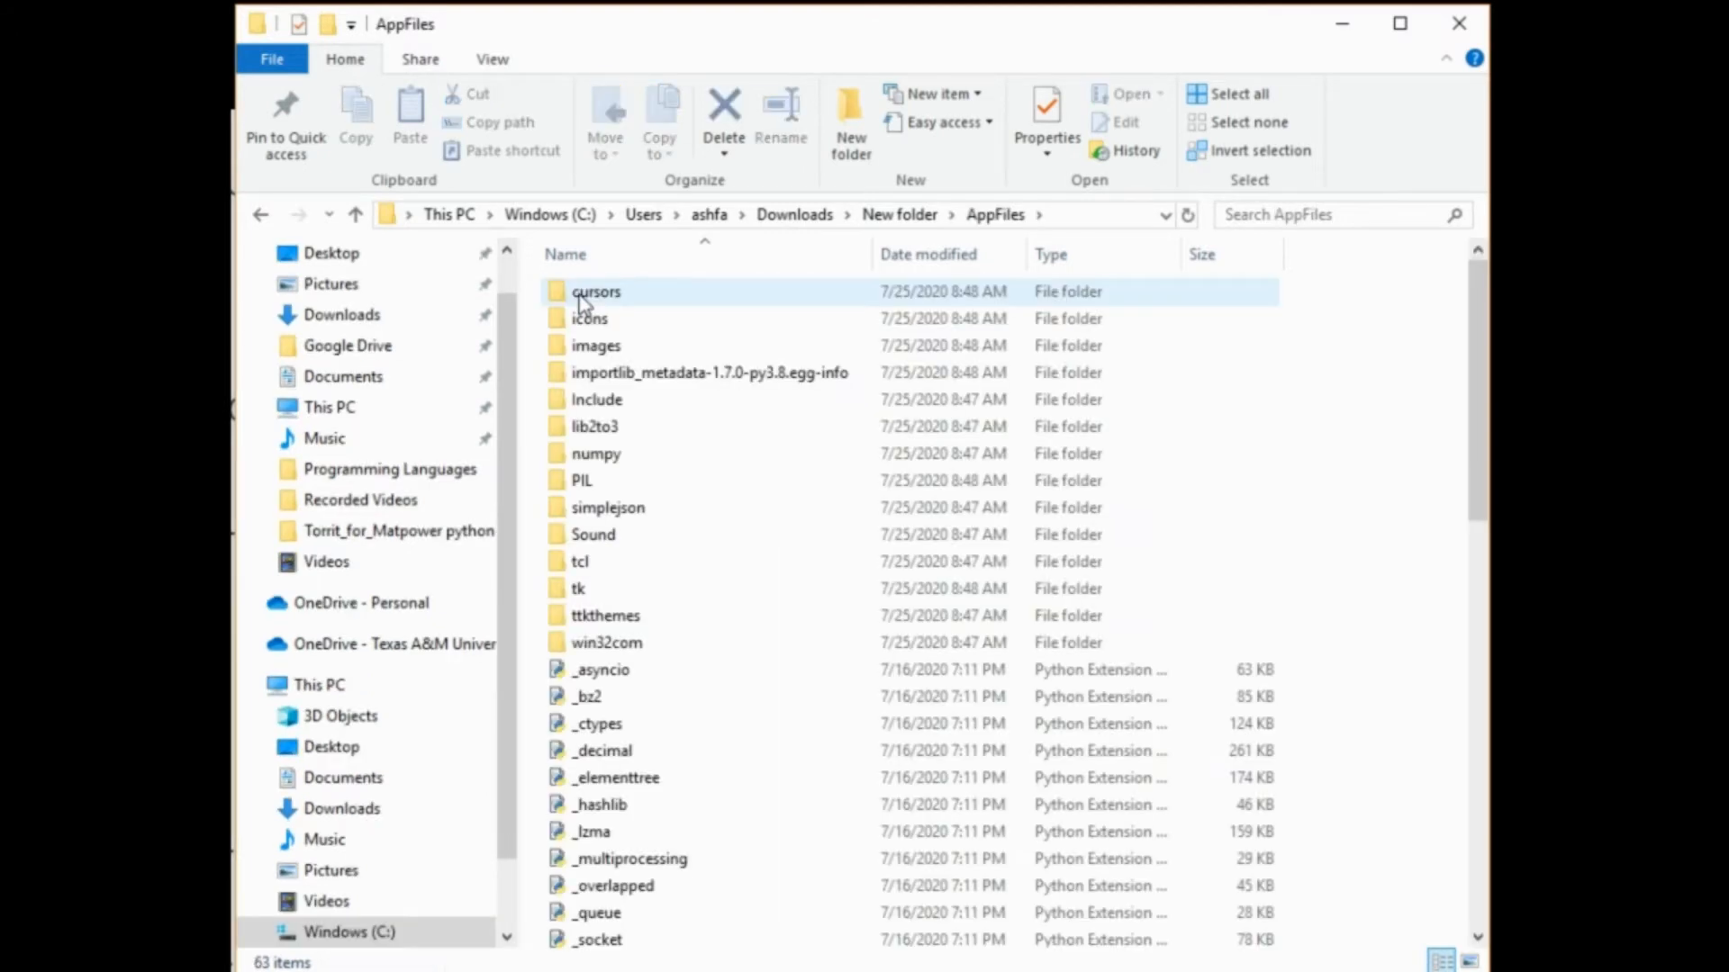
Find the MATPOWER Case Building with Torrit application in AppFiles and create a shortcut to it
{"action": "left_click_drag", "start_coordinate": [1470, 370], "coordinate": [1492, 658]}
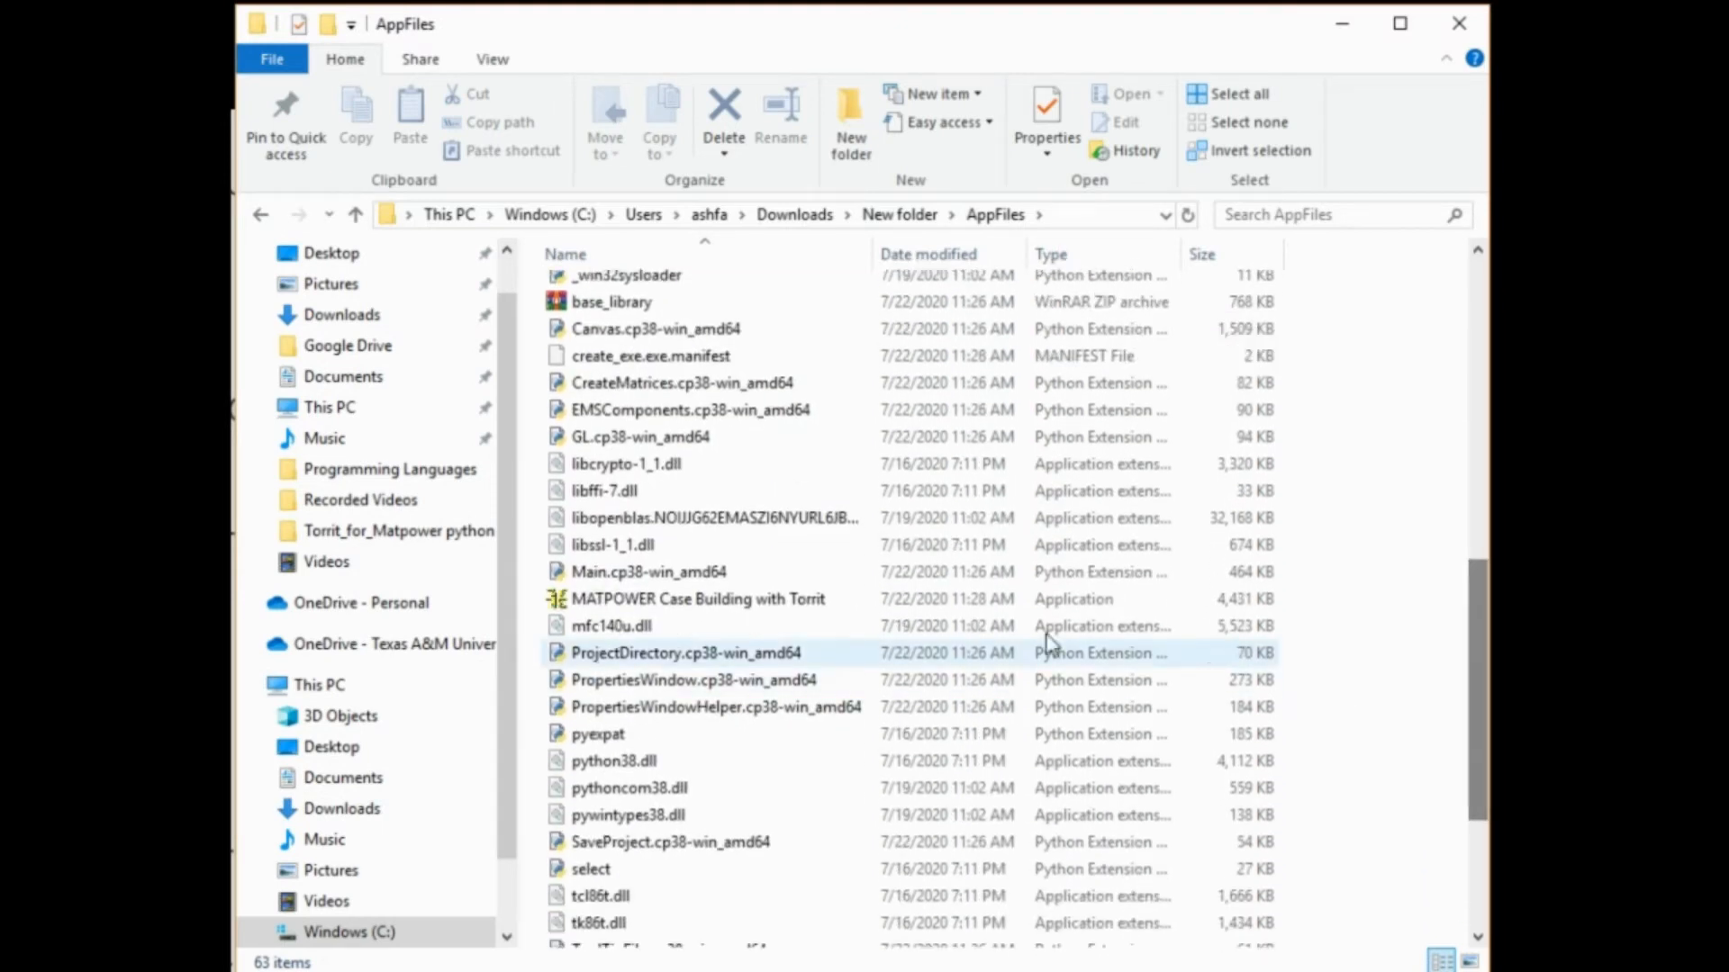
{"action": "left_click", "coordinate": [733, 603]}
{"action": "right_click", "coordinate": [733, 603]}
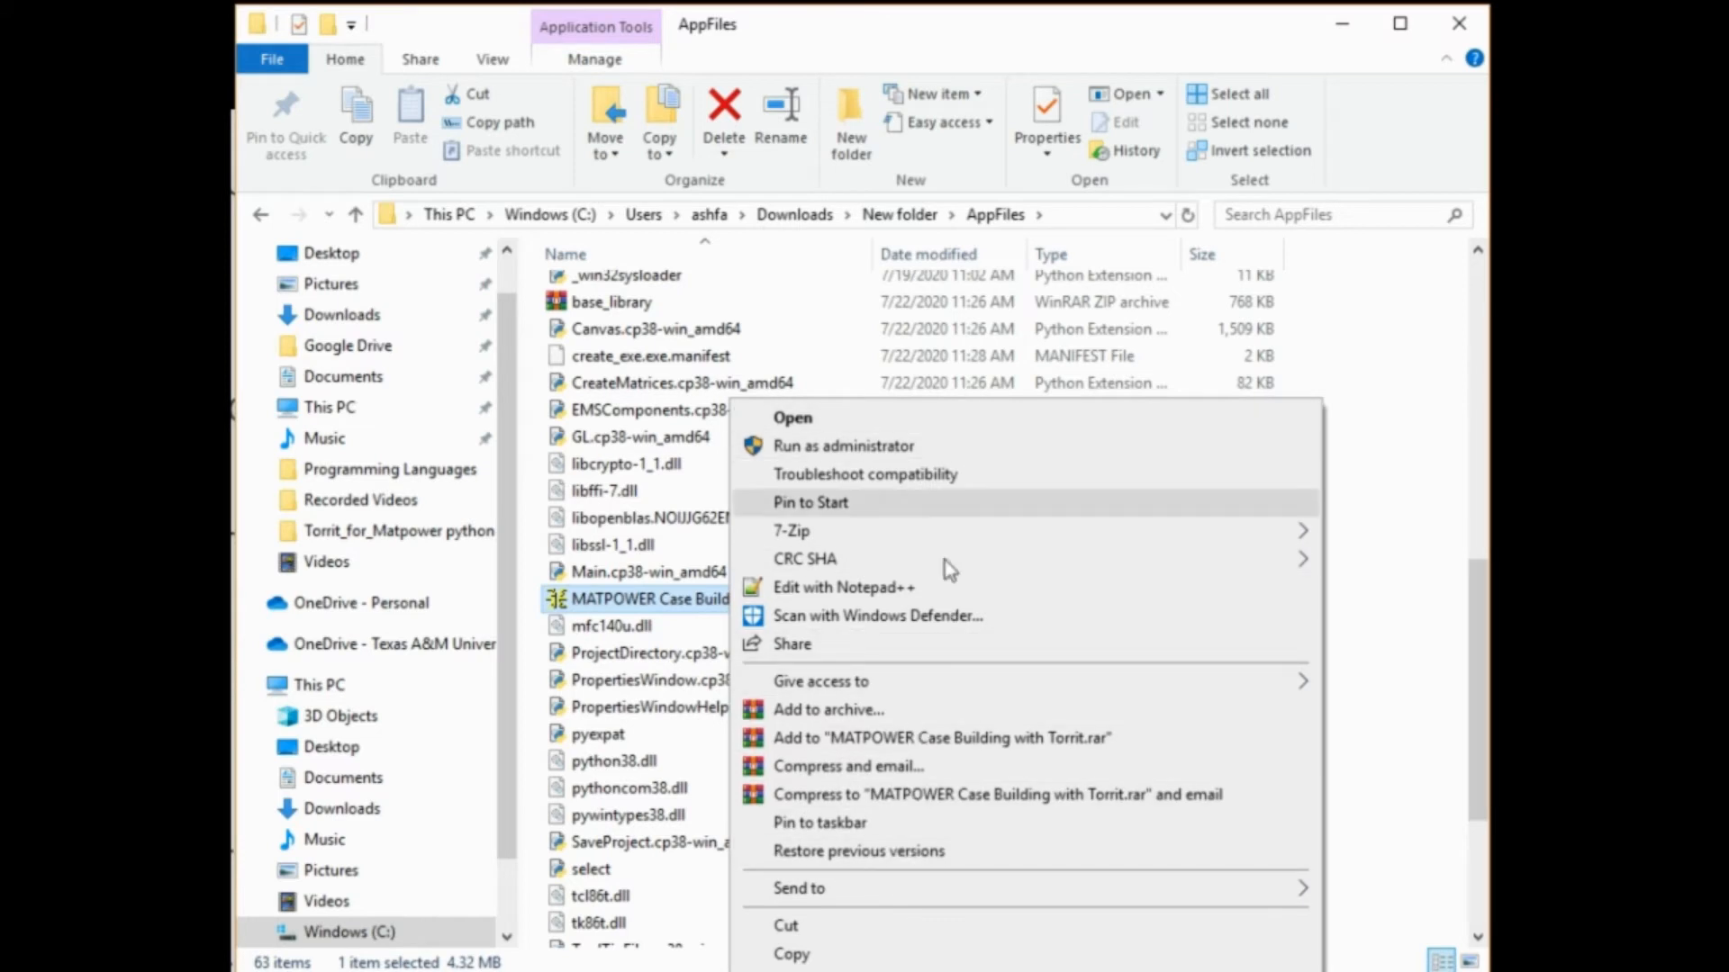
{"action": "key", "text": "Escape"}
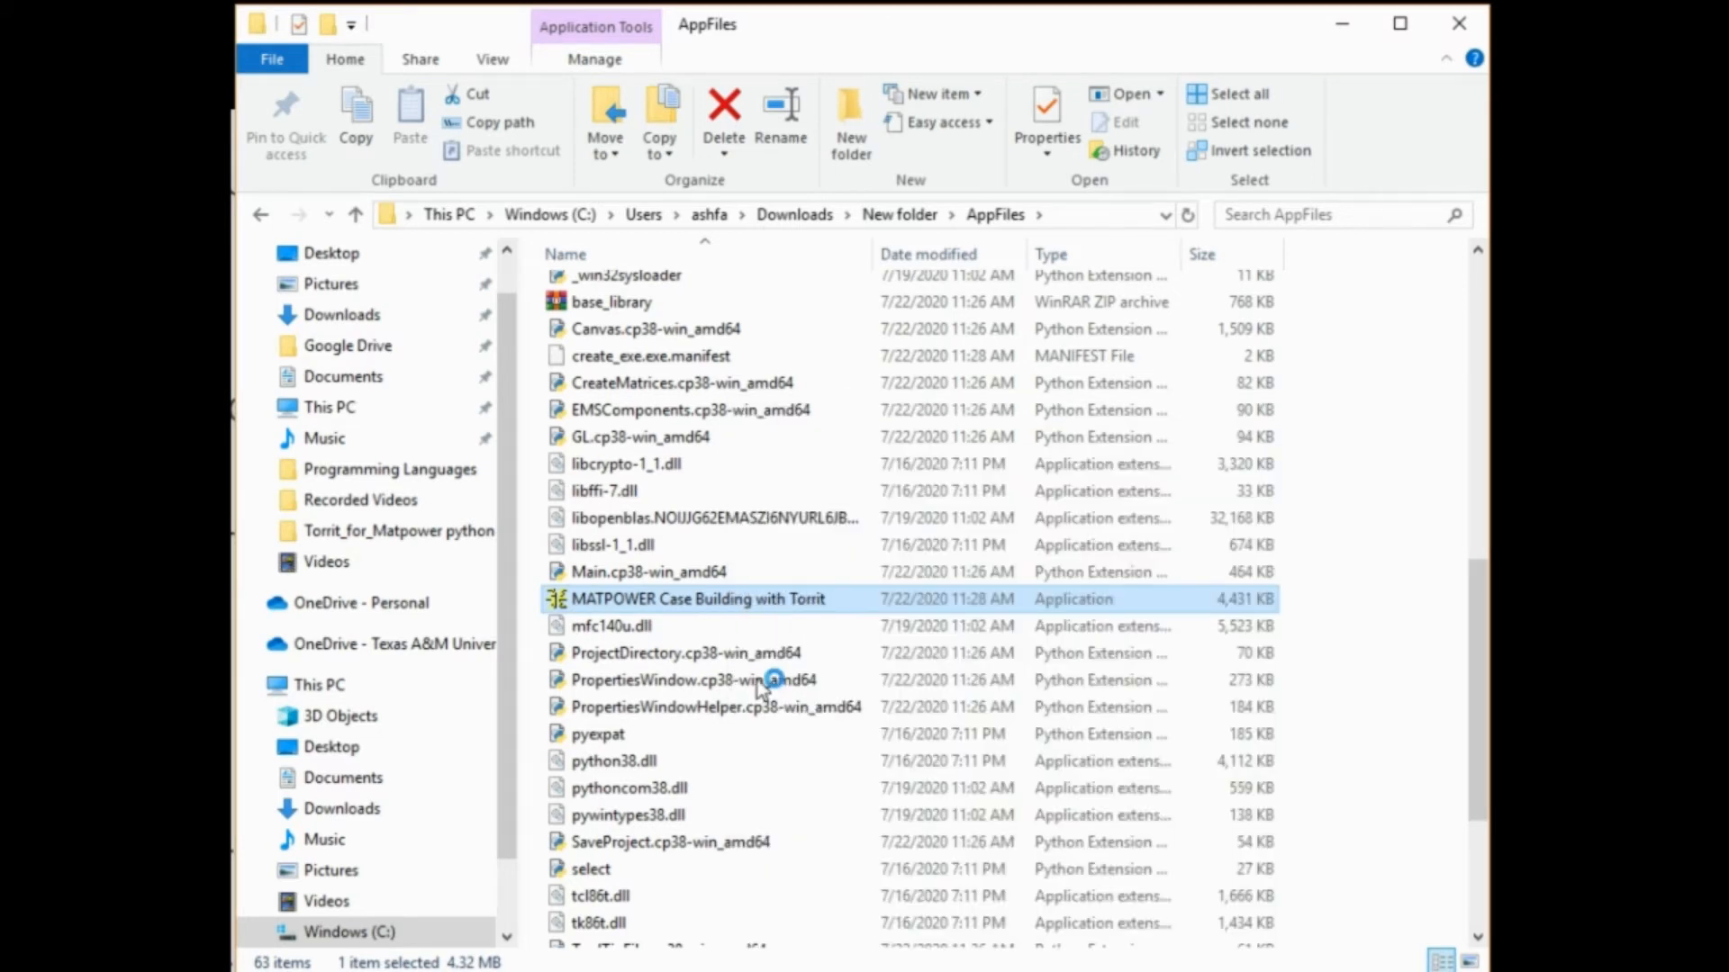
Move the MATPOWER Case Building with Torrit shortcut from AppFiles up into its parent folder, New folder
{"action": "left_click", "coordinate": [760, 601]}
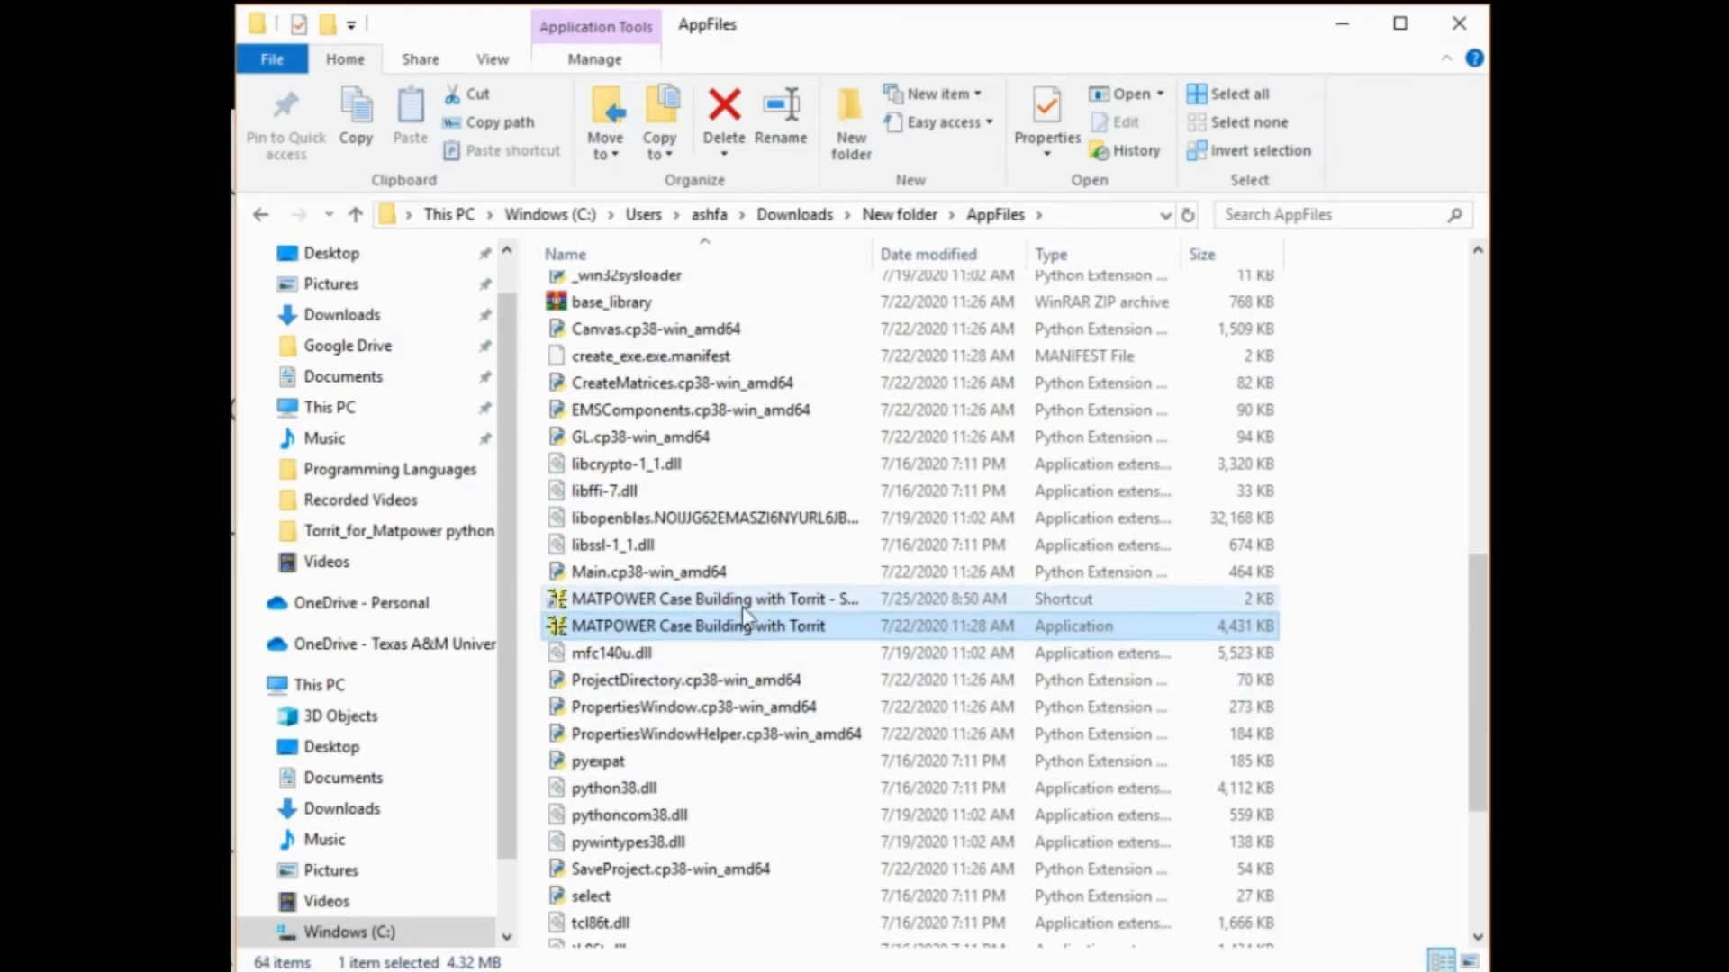
{"action": "right_click", "coordinate": [761, 601]}
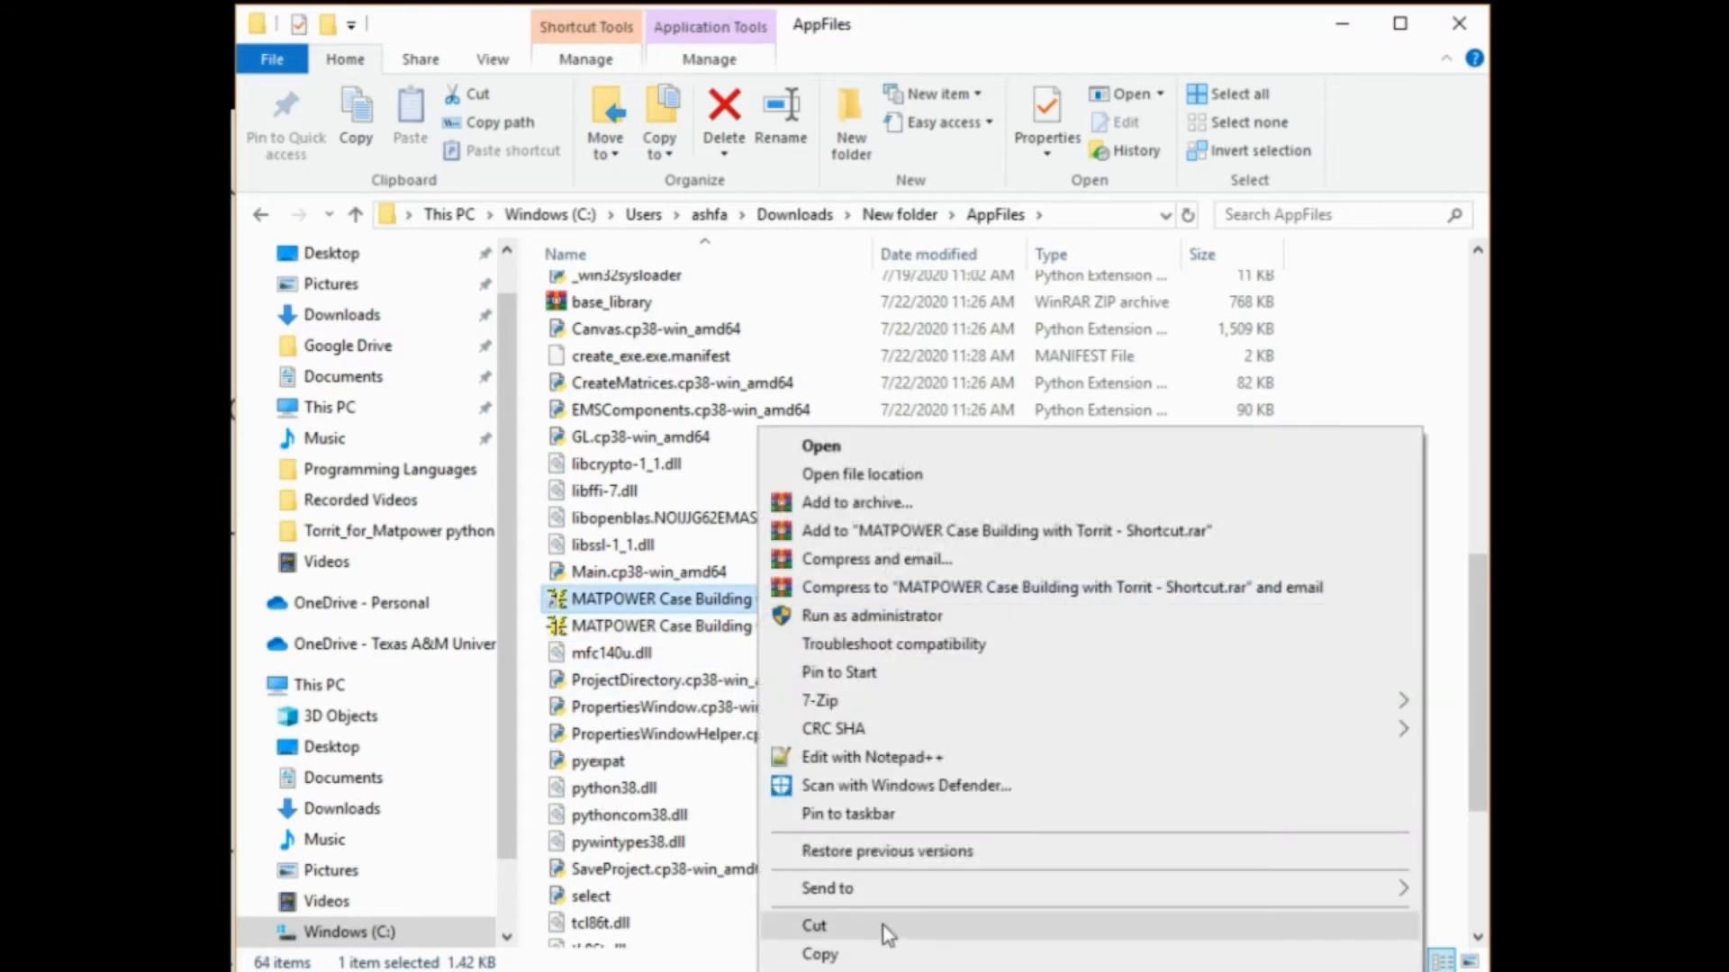
{"action": "left_click", "coordinate": [883, 927]}
{"action": "left_click", "coordinate": [899, 214]}
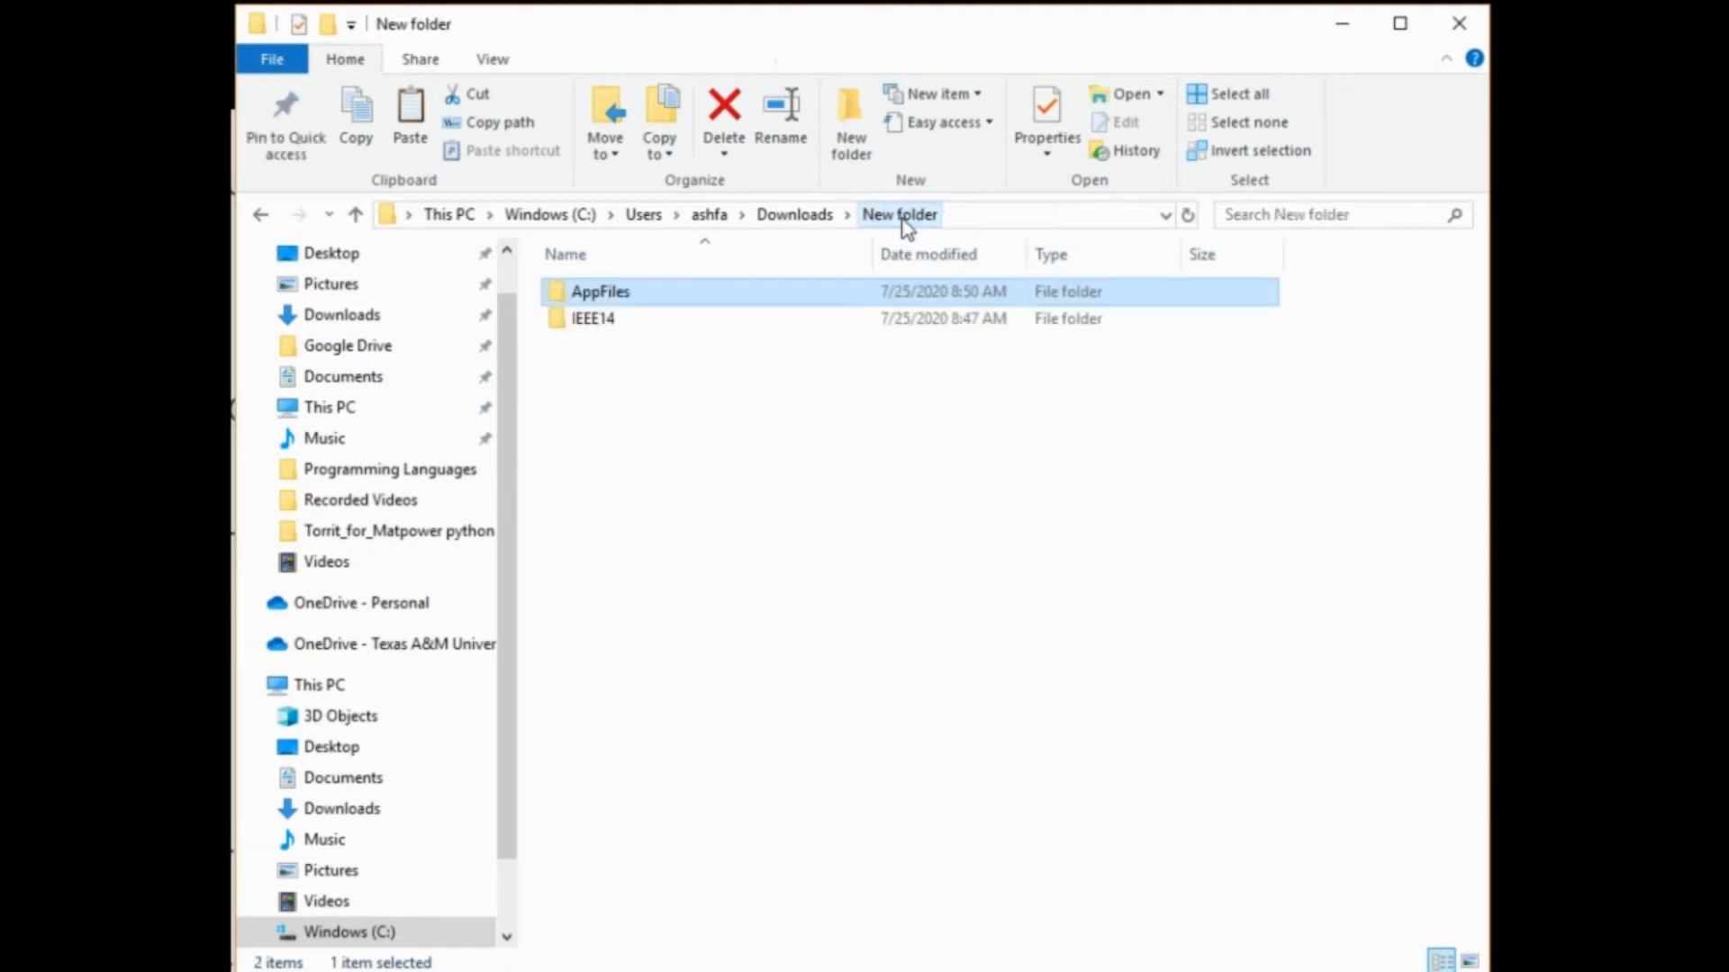
{"action": "left_click", "coordinate": [683, 454]}
{"action": "right_click", "coordinate": [682, 454]}
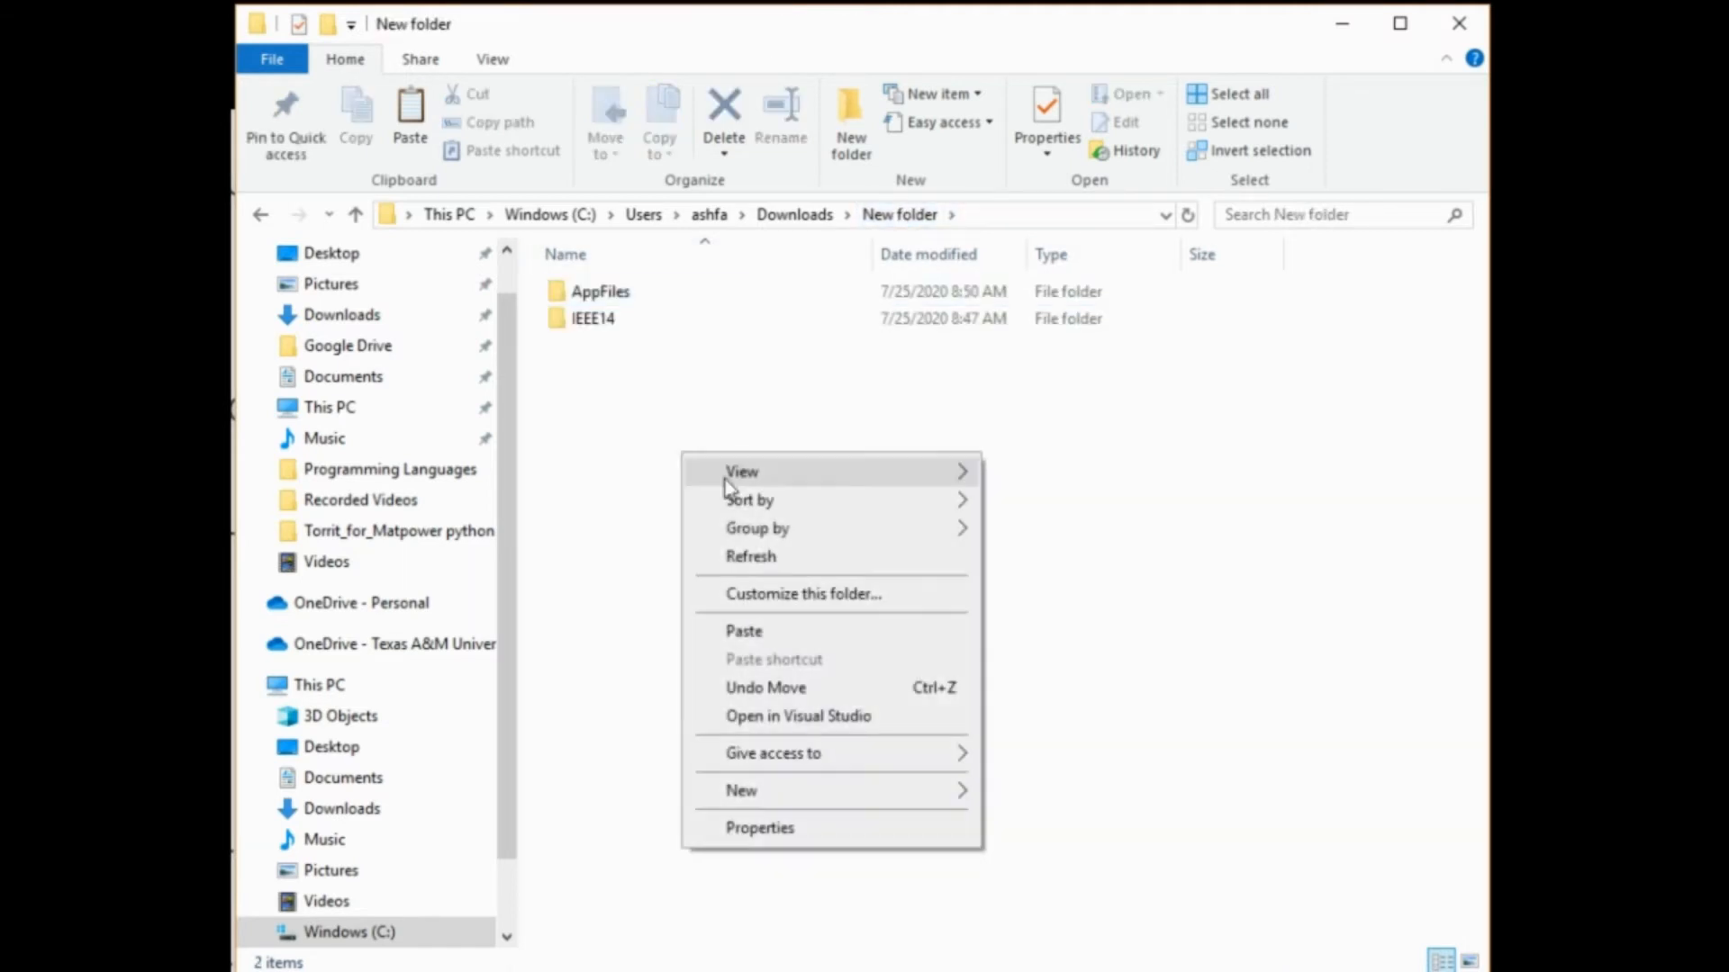
{"action": "left_click", "coordinate": [780, 642]}
{"action": "left_click", "coordinate": [828, 581]}
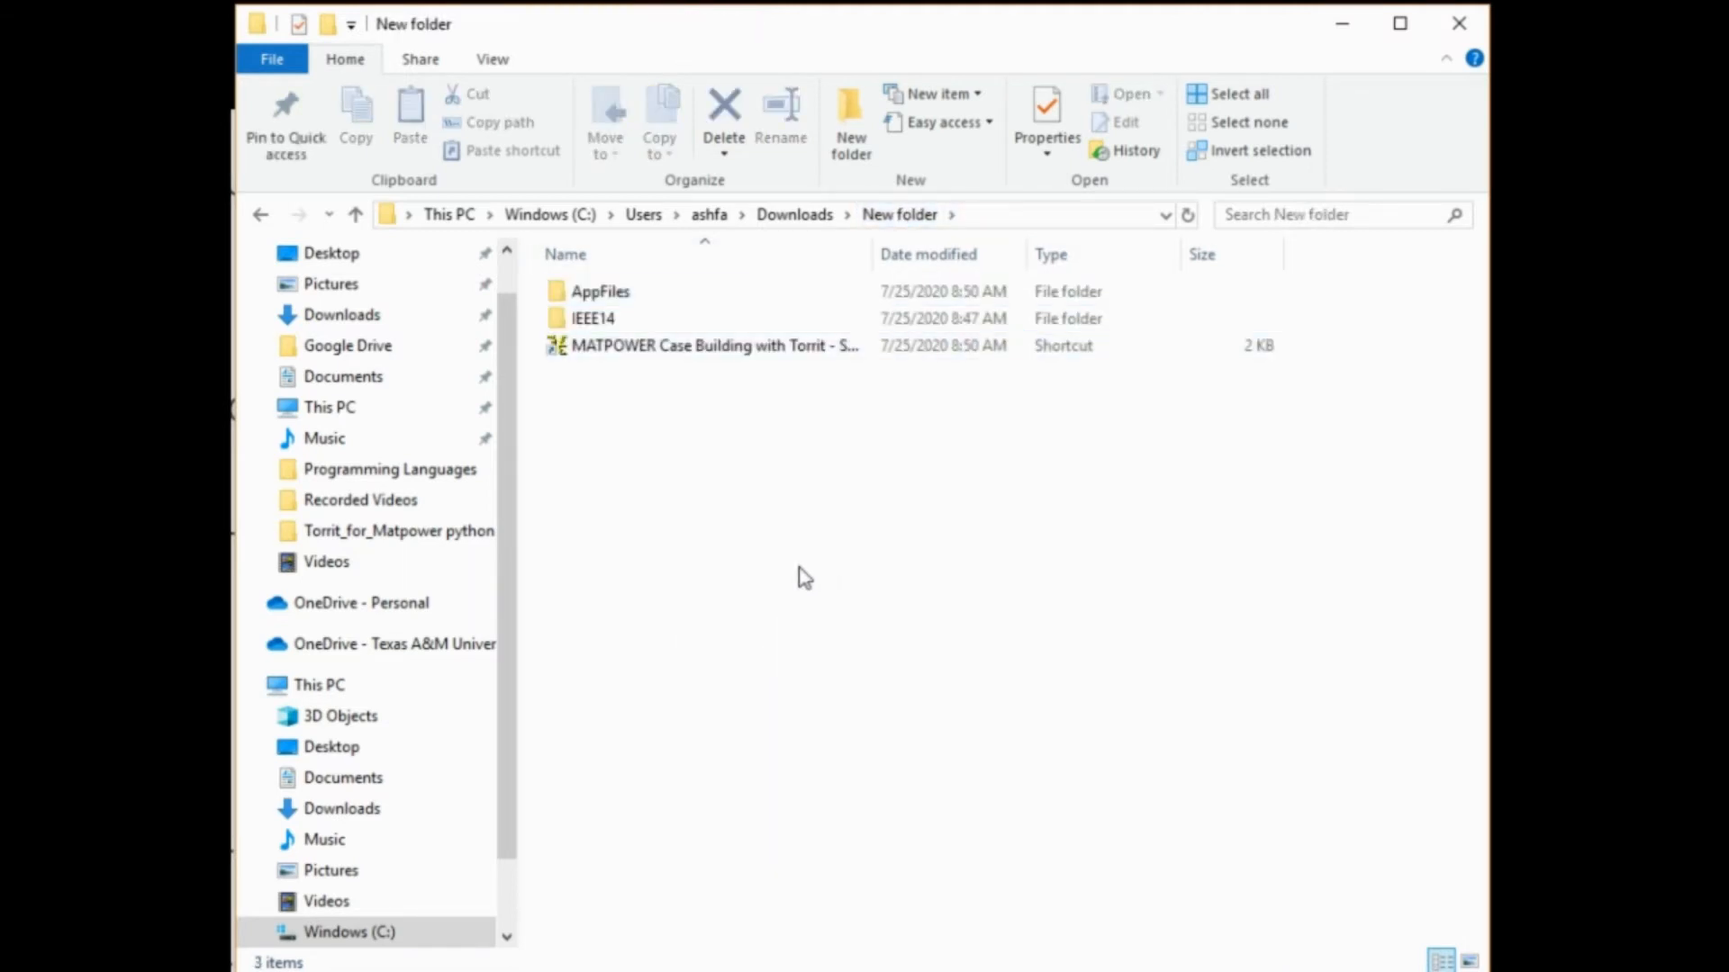
Launch MATPOWER Case Building with Torrit from the shortcut and create a new project with a clear canvas
{"action": "double_click", "coordinate": [718, 351]}
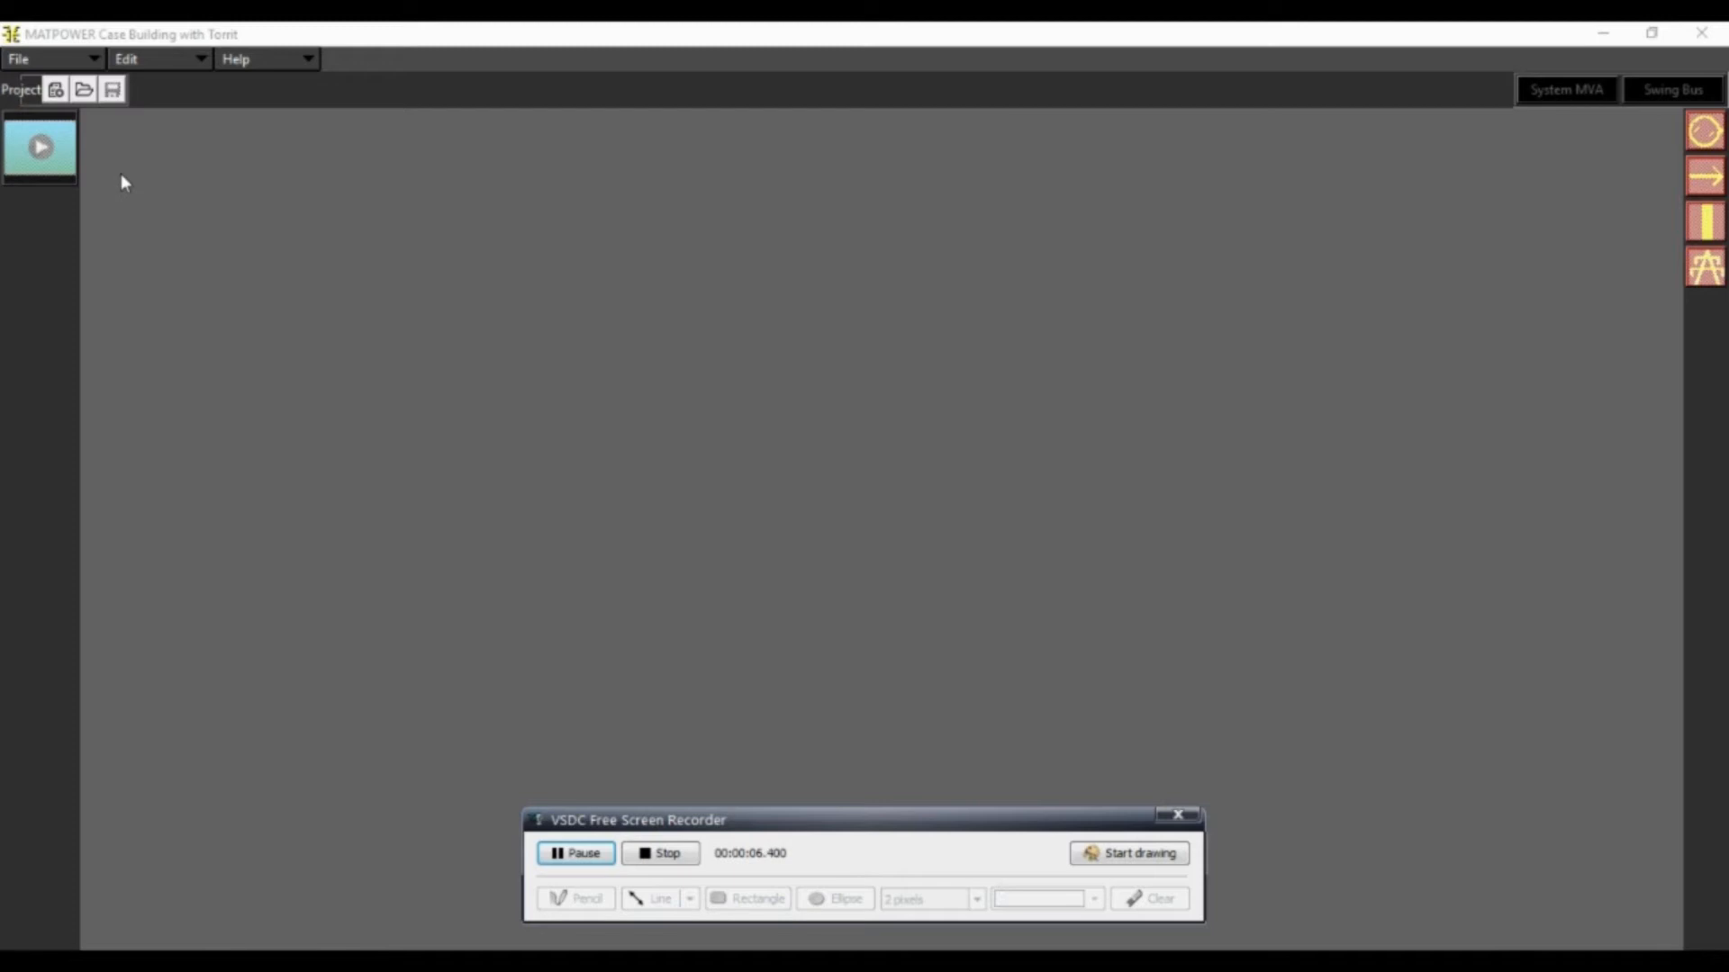
{"action": "left_click", "coordinate": [54, 90]}
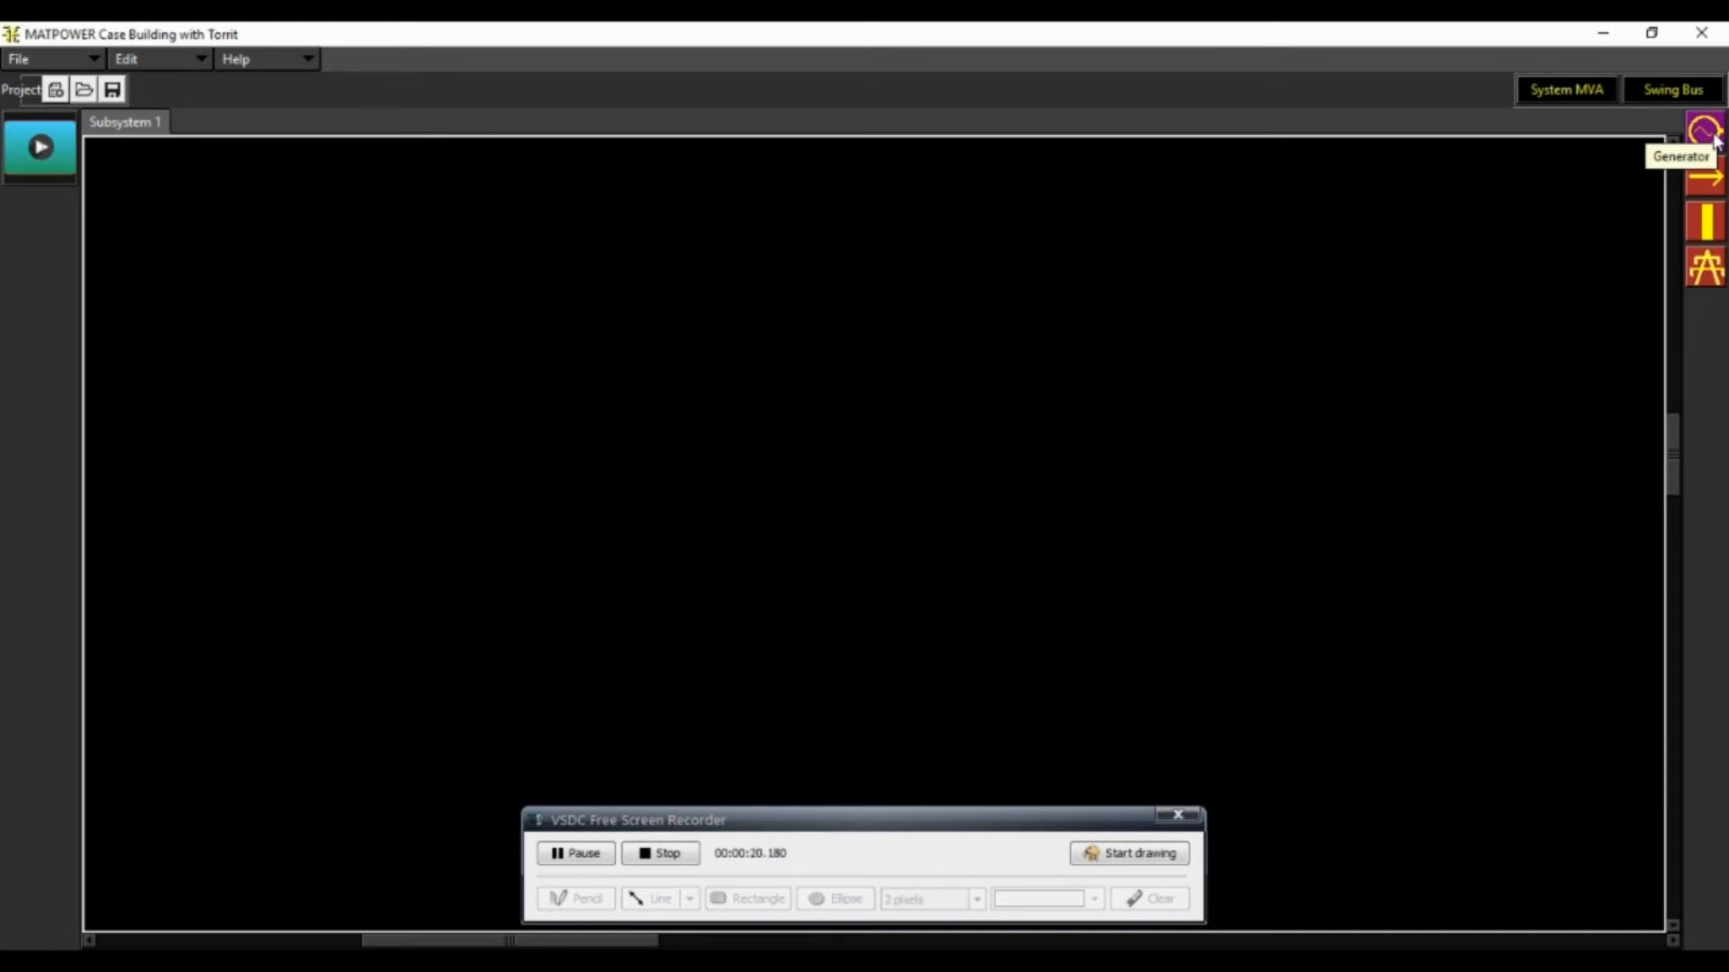
{"action": "left_click_drag", "start_coordinate": [849, 825], "coordinate": [1000, 950]}
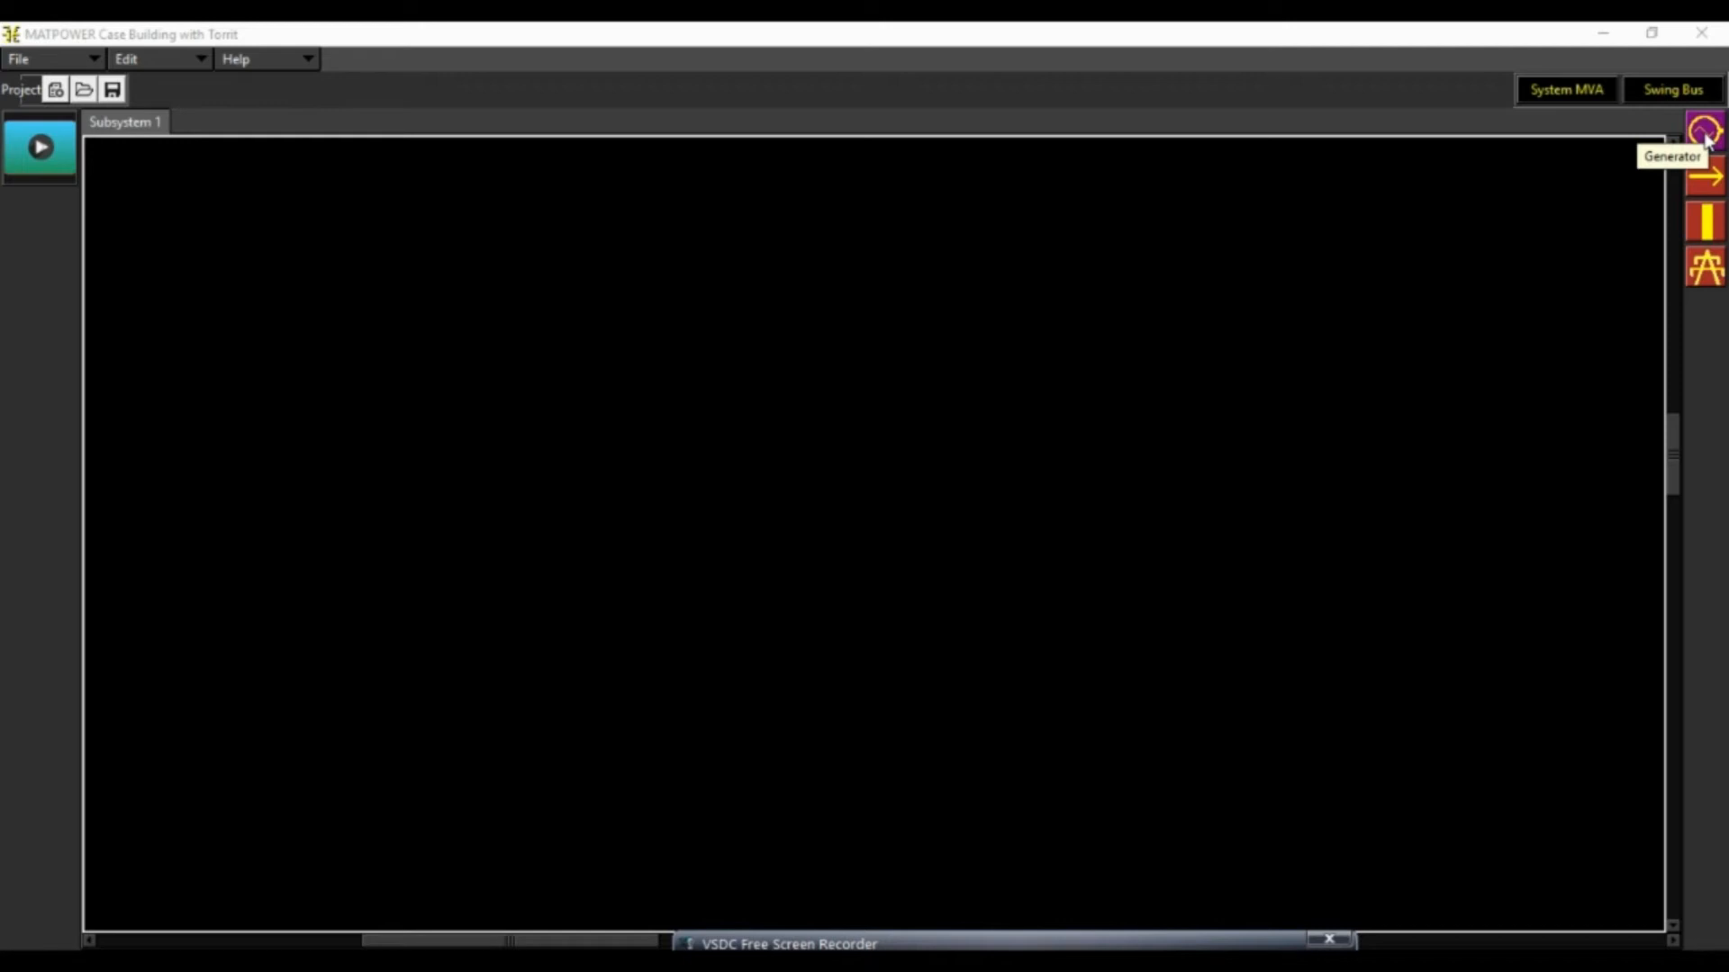
Place eight bus bars, B1 to B8: B1, B2, B5 and B6 on the left half, B3, B4, B7 and B8 on the right
{"action": "left_click", "coordinate": [1705, 220]}
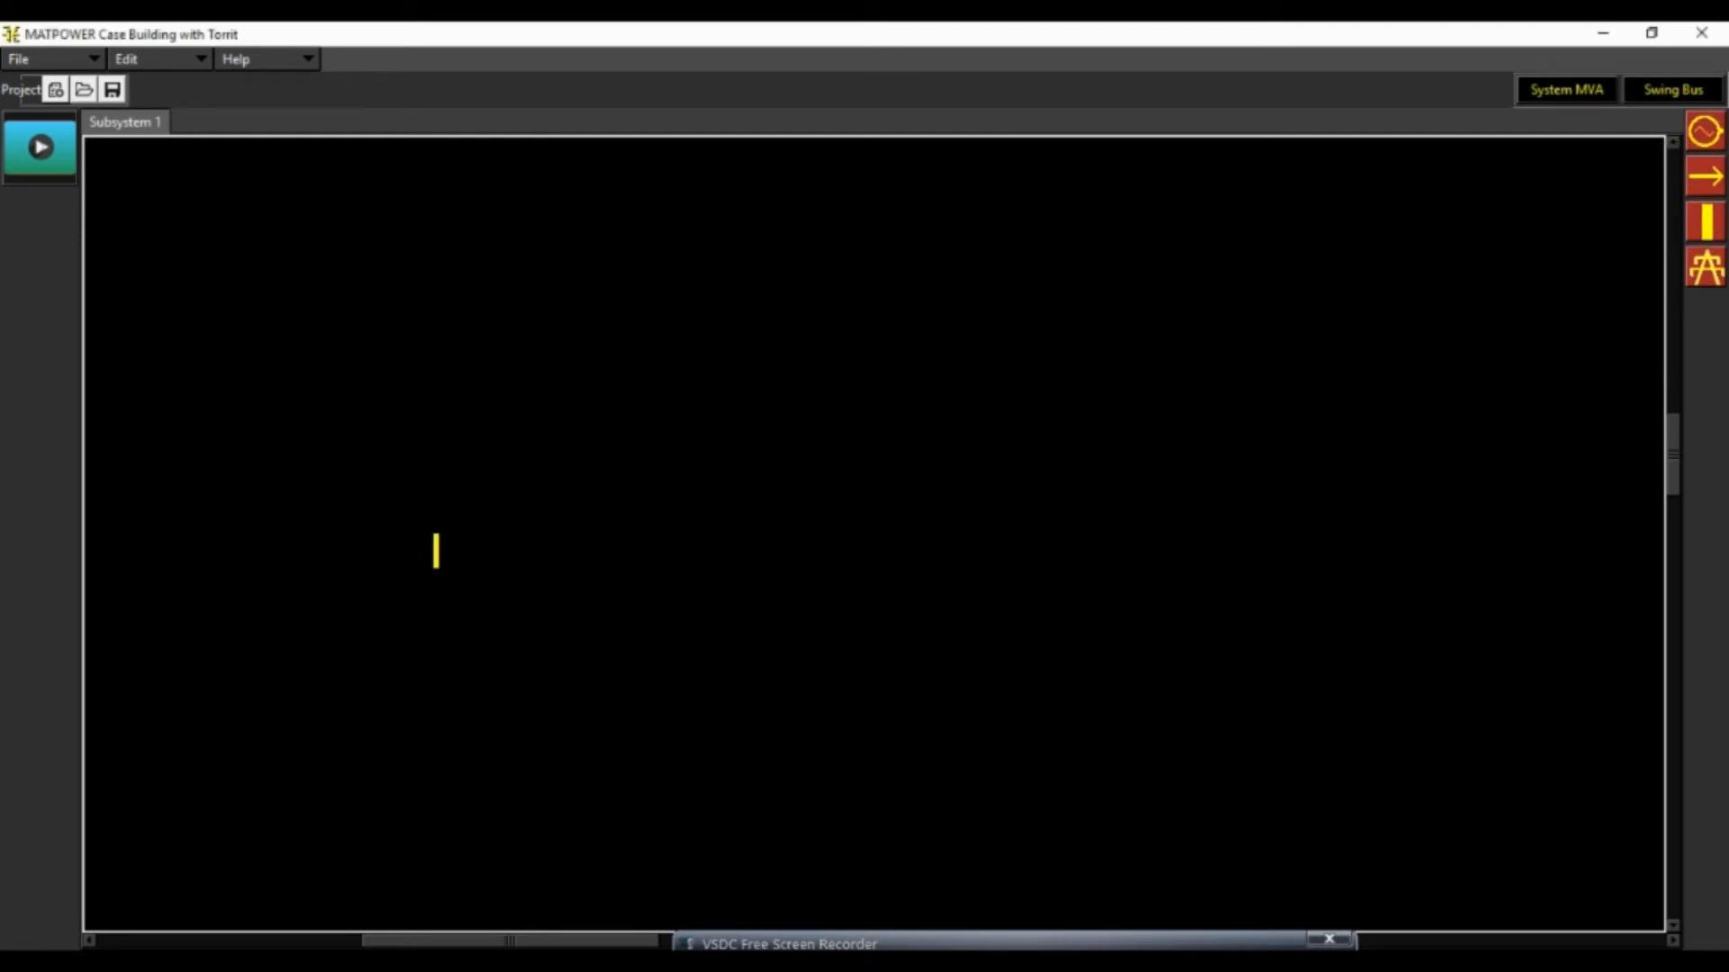
{"action": "left_click", "coordinate": [437, 549]}
{"action": "left_click", "coordinate": [597, 745]}
{"action": "left_click", "coordinate": [1046, 767]}
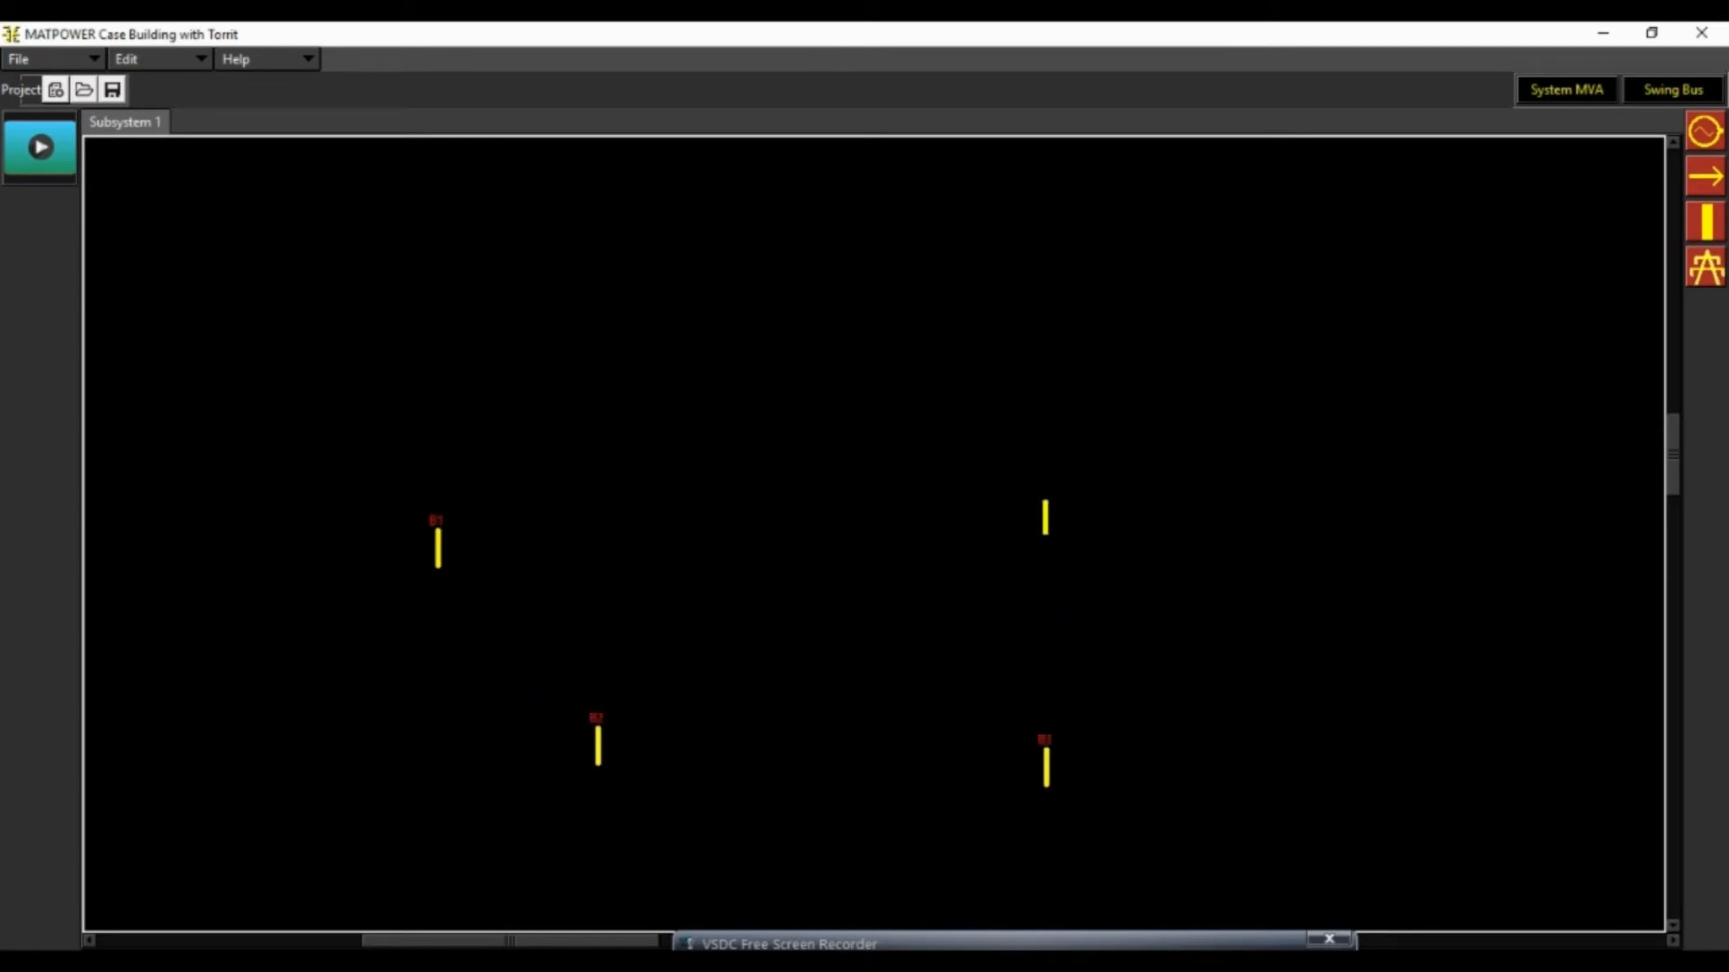
{"action": "left_click", "coordinate": [1041, 506]}
{"action": "left_click", "coordinate": [616, 505]}
{"action": "left_click", "coordinate": [620, 361]}
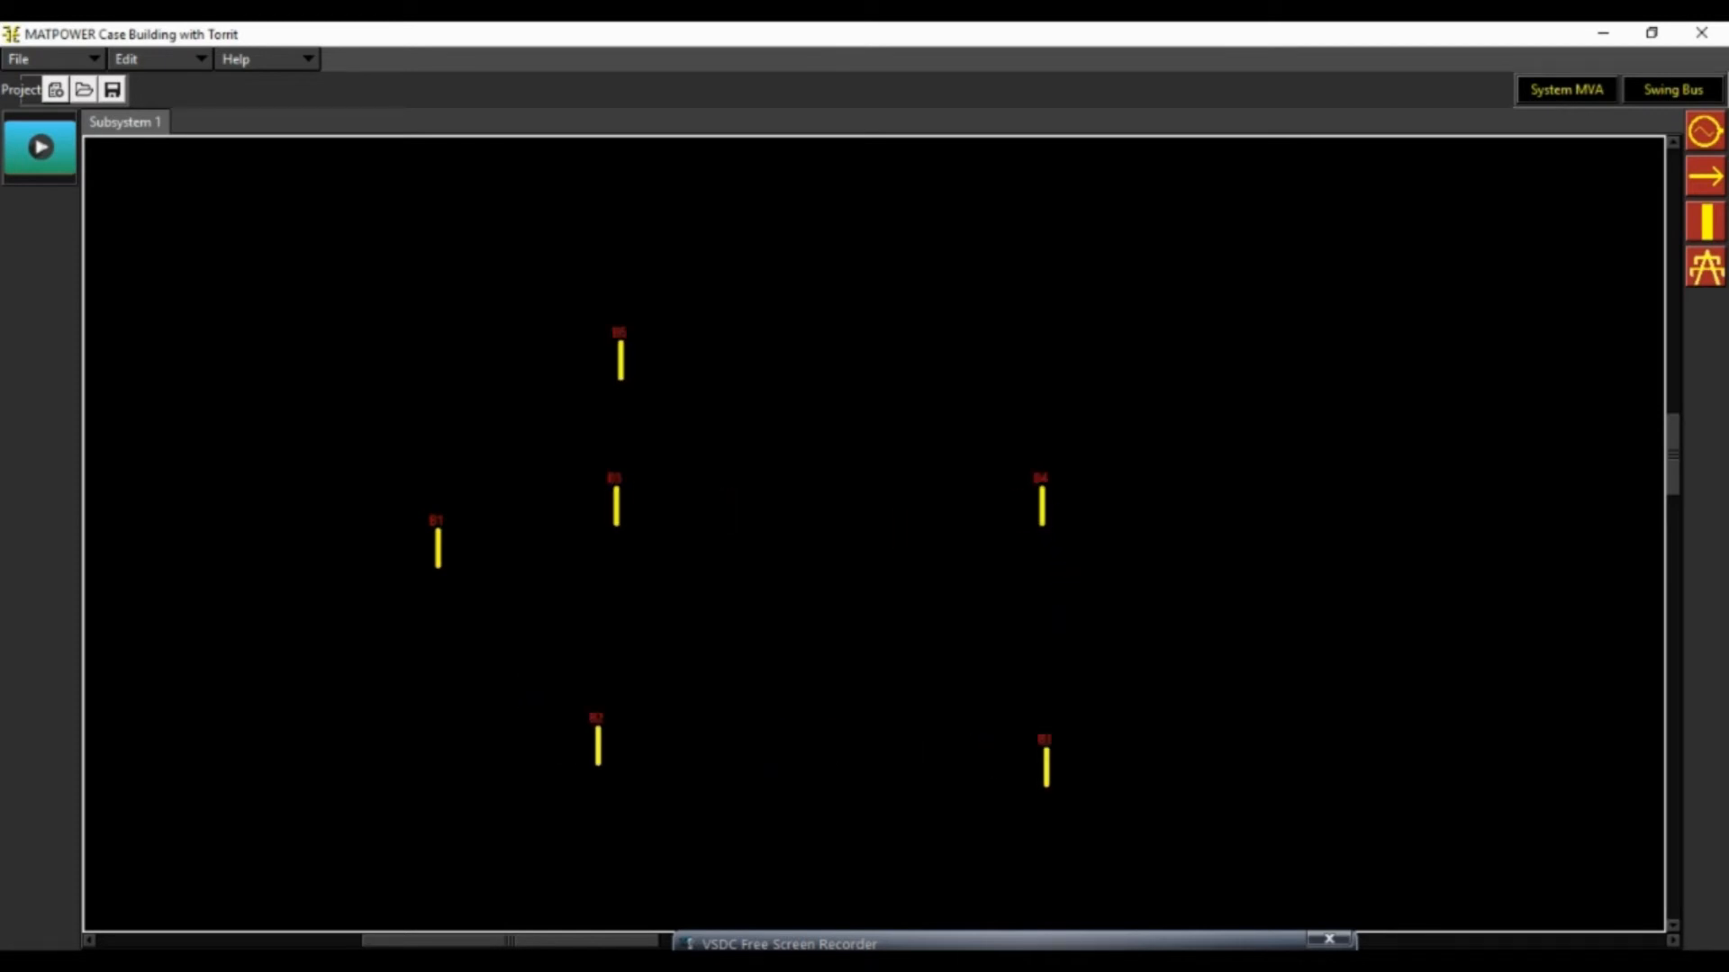
{"action": "left_click", "coordinate": [1150, 419]}
{"action": "left_click", "coordinate": [1268, 420]}
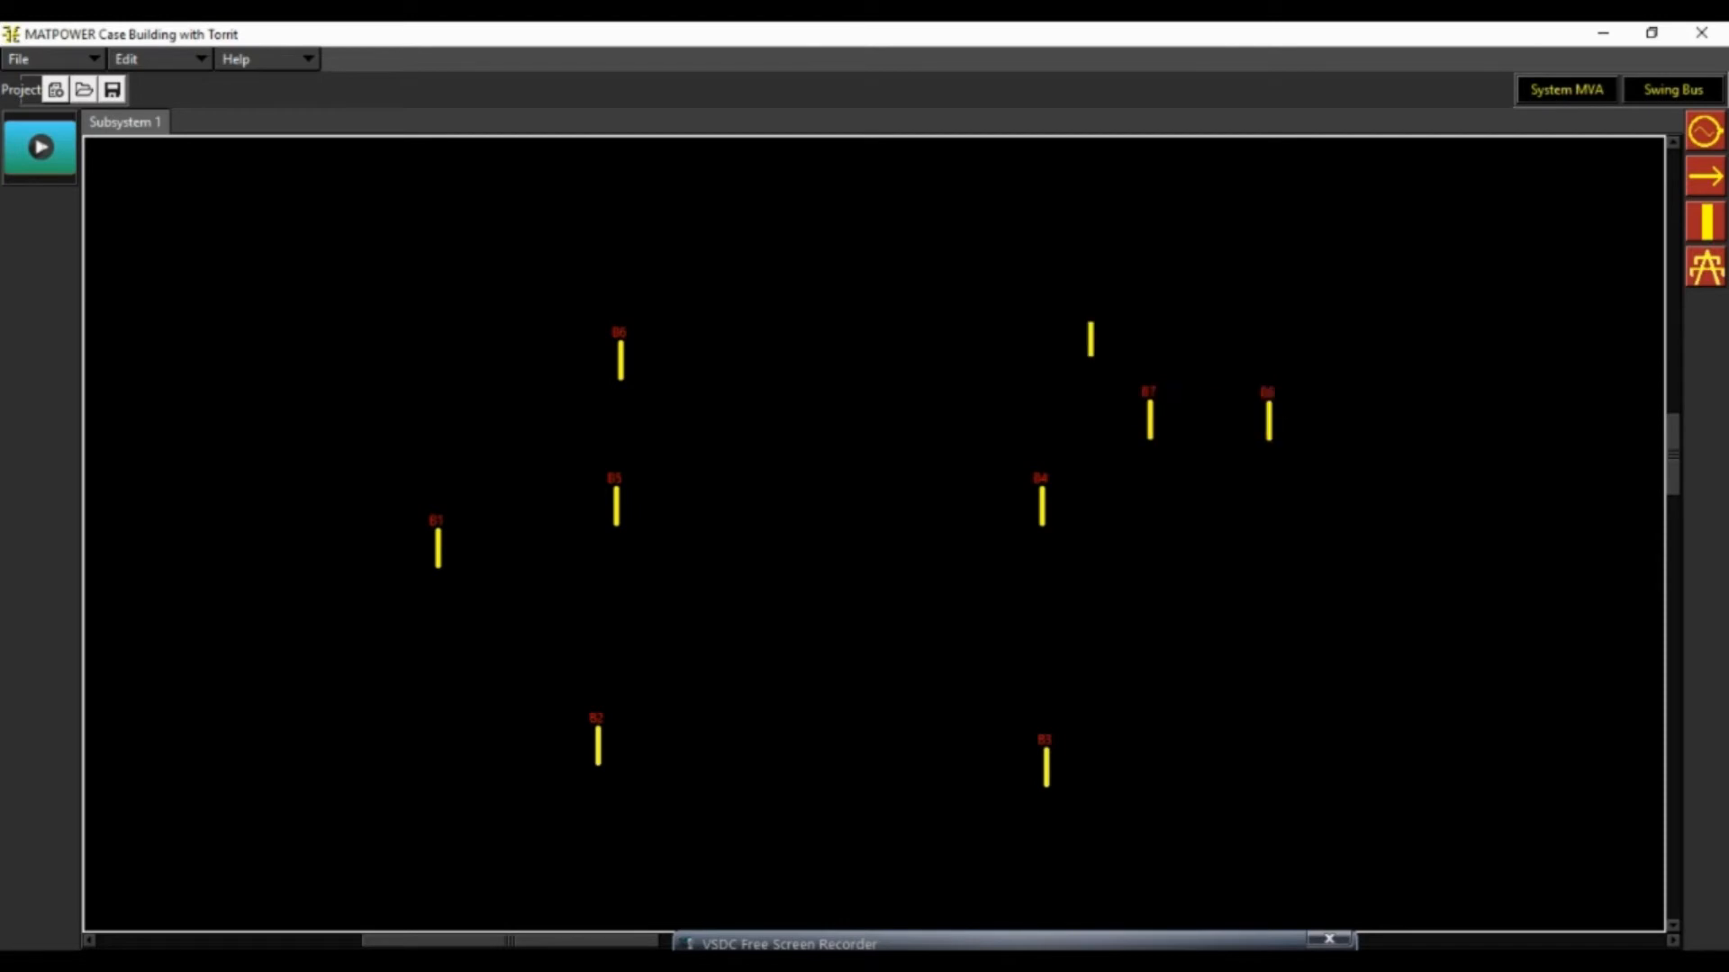
Place six more bus bars across the upper area: B9, B10, B11 and B12 going leftward, with B13 and B14 above them
{"action": "left_click", "coordinate": [1045, 325]}
{"action": "left_click", "coordinate": [919, 273]}
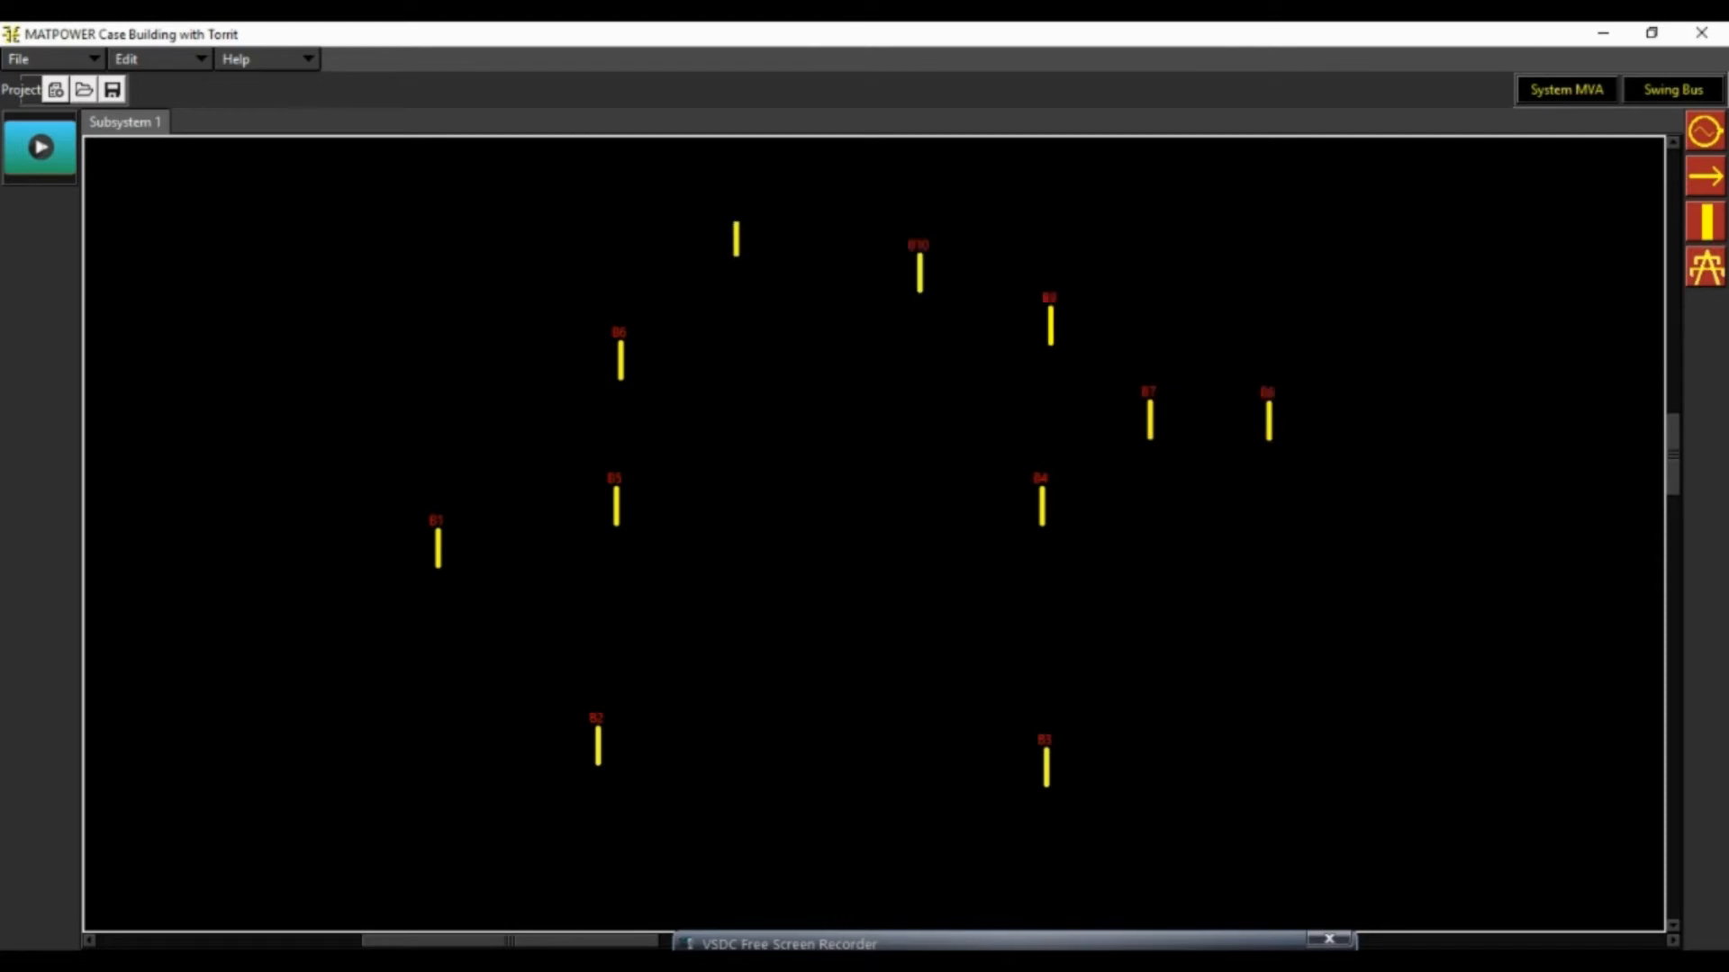
{"action": "left_click", "coordinate": [738, 237]}
{"action": "left_click", "coordinate": [457, 238]}
{"action": "scroll", "coordinate": [857, 371], "scroll_direction": "up", "scroll_amount": 3}
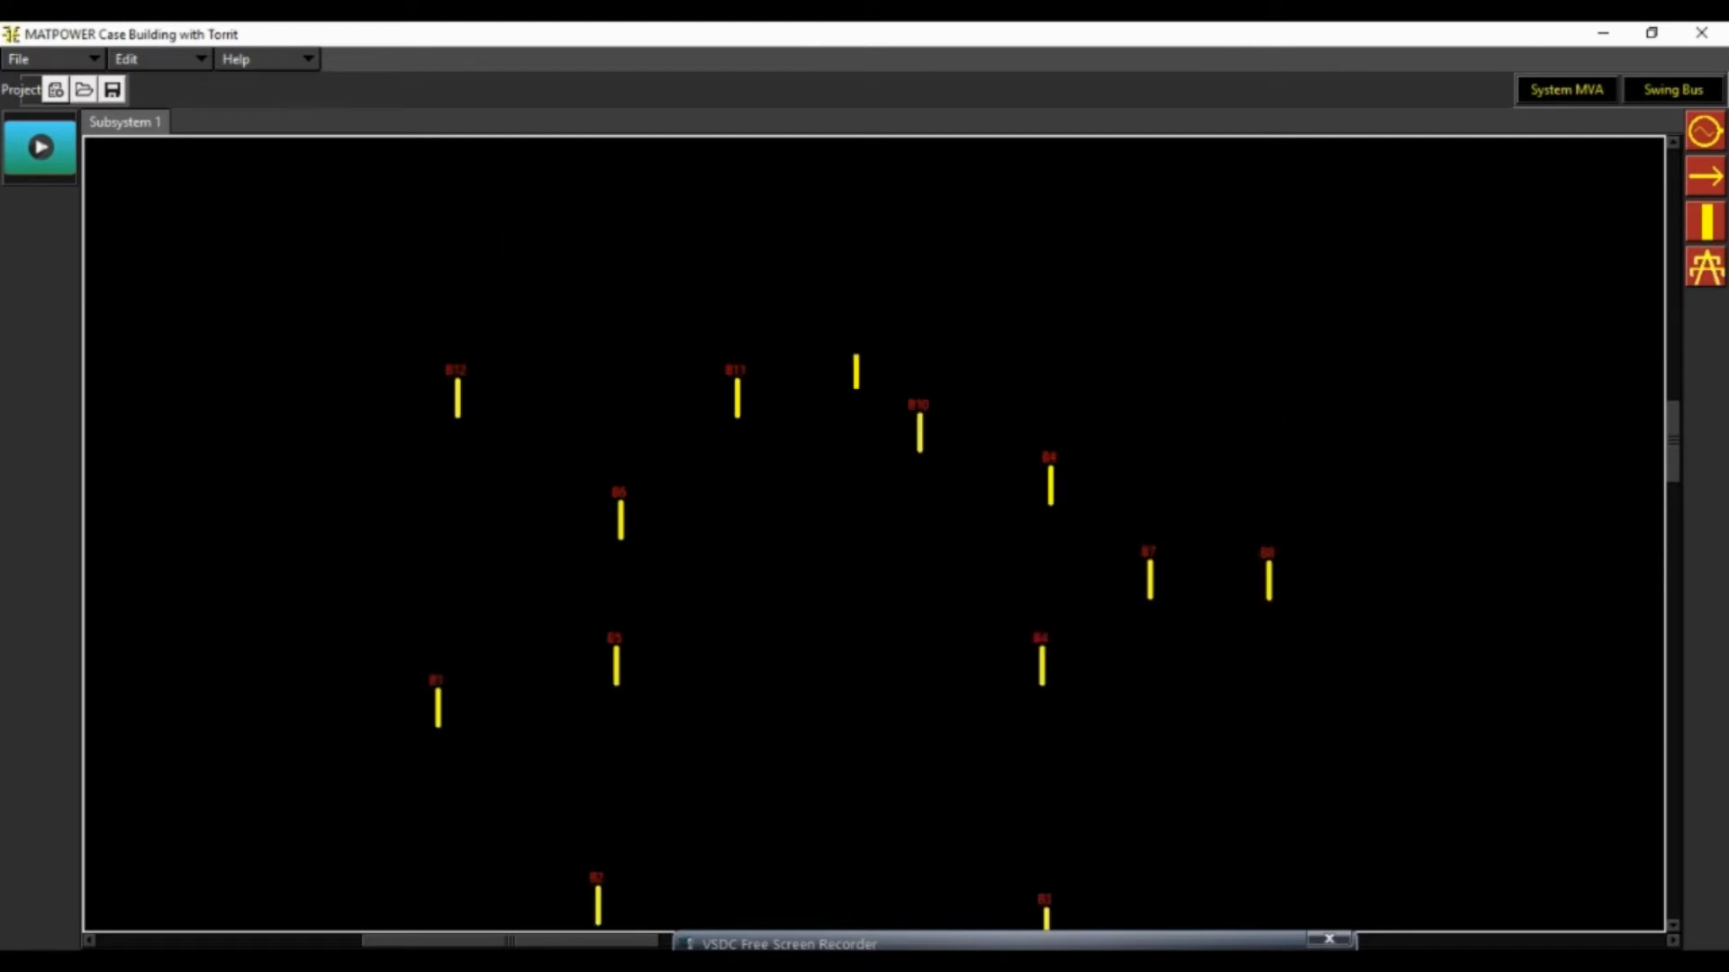
{"action": "left_click", "coordinate": [611, 230]}
{"action": "left_click", "coordinate": [892, 250]}
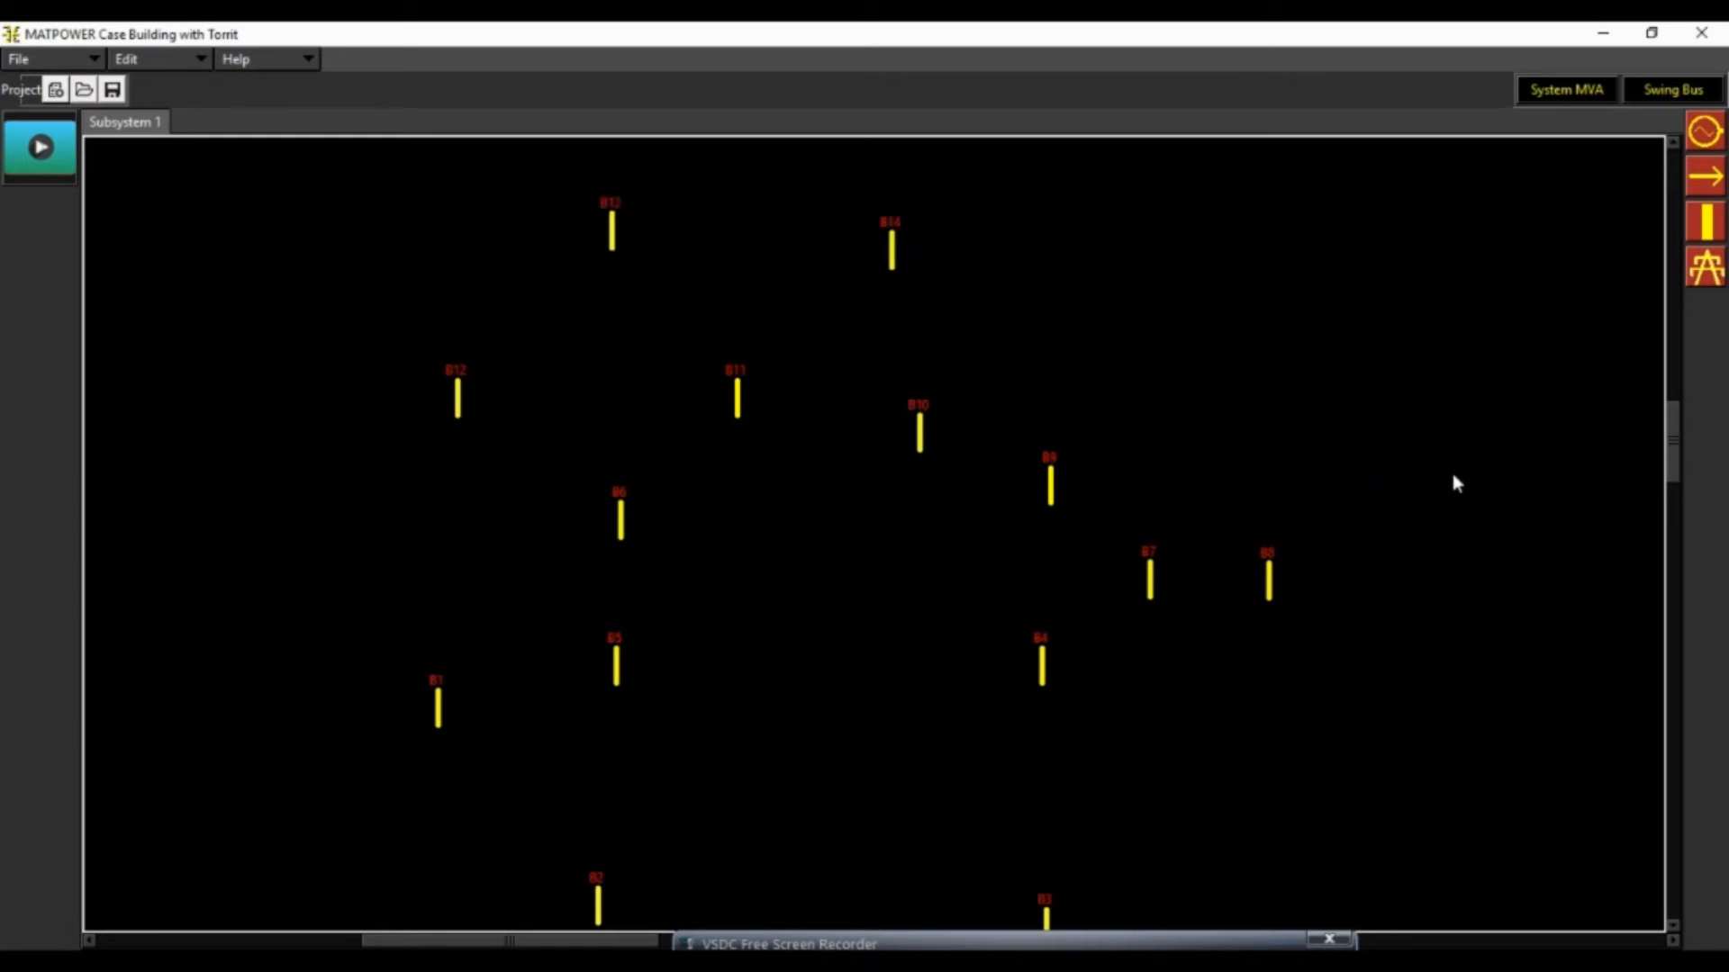
Place five generators, one each beside bus bars B1, B2, B3, B6 and B8
{"action": "scroll", "coordinate": [1453, 476], "scroll_direction": "down", "scroll_amount": 3}
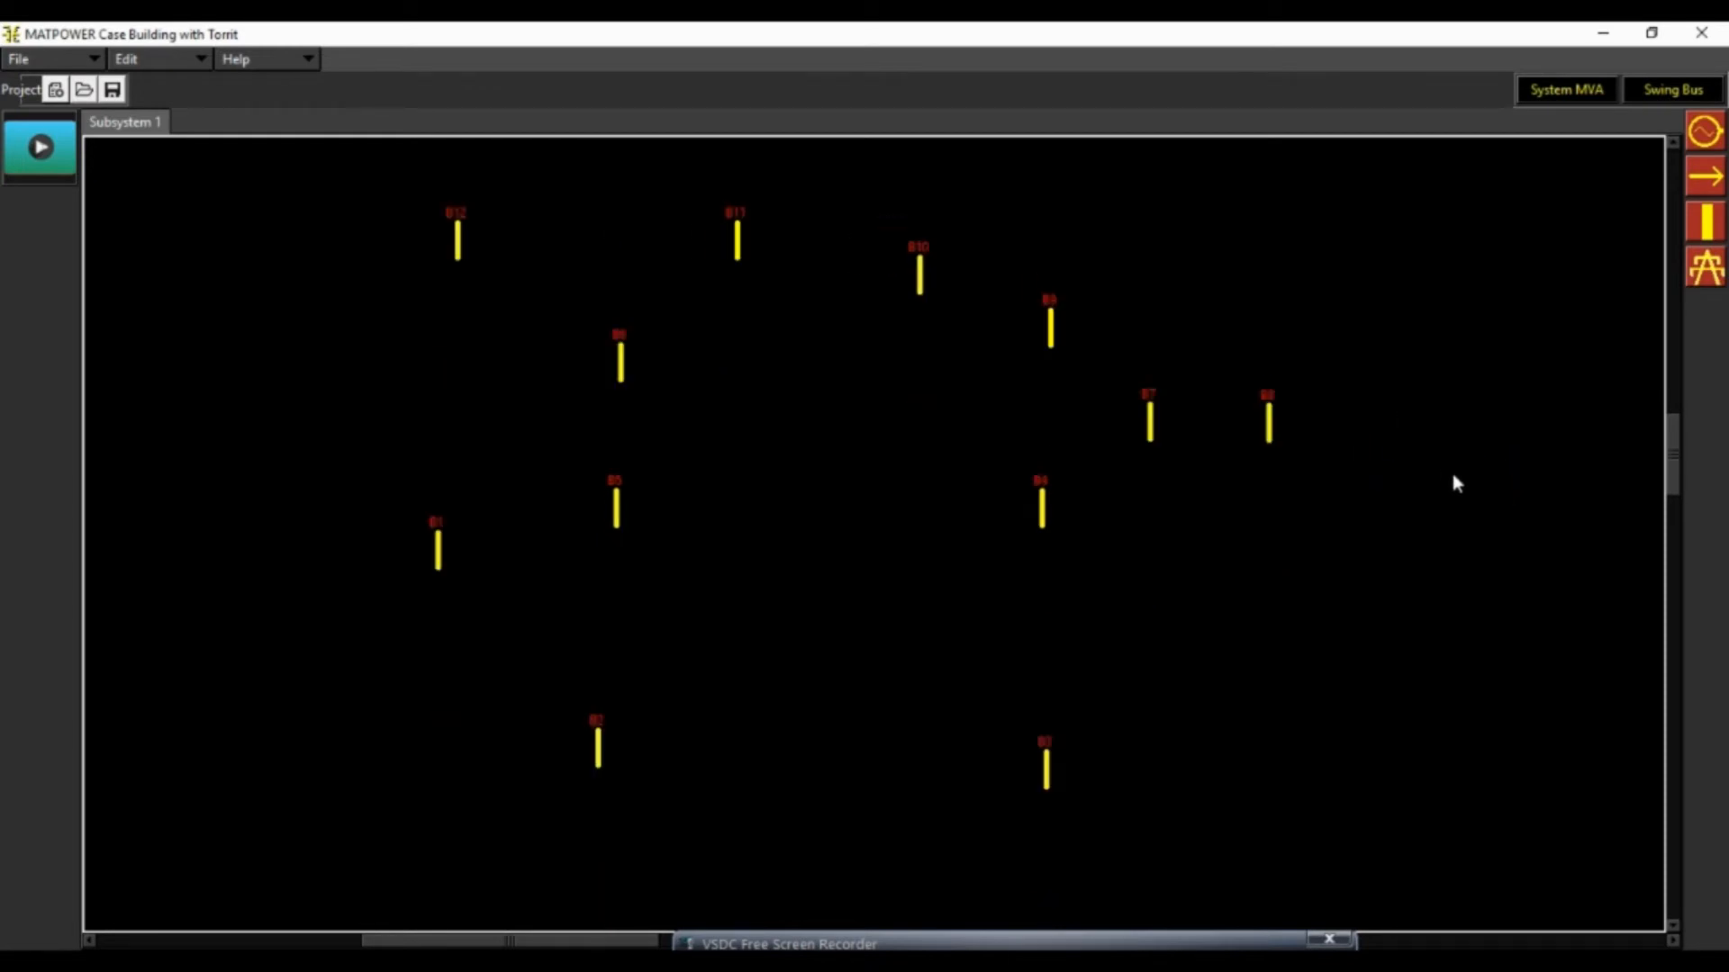
{"action": "left_click", "coordinate": [1712, 133]}
{"action": "left_click", "coordinate": [353, 555]}
{"action": "left_click", "coordinate": [538, 779]}
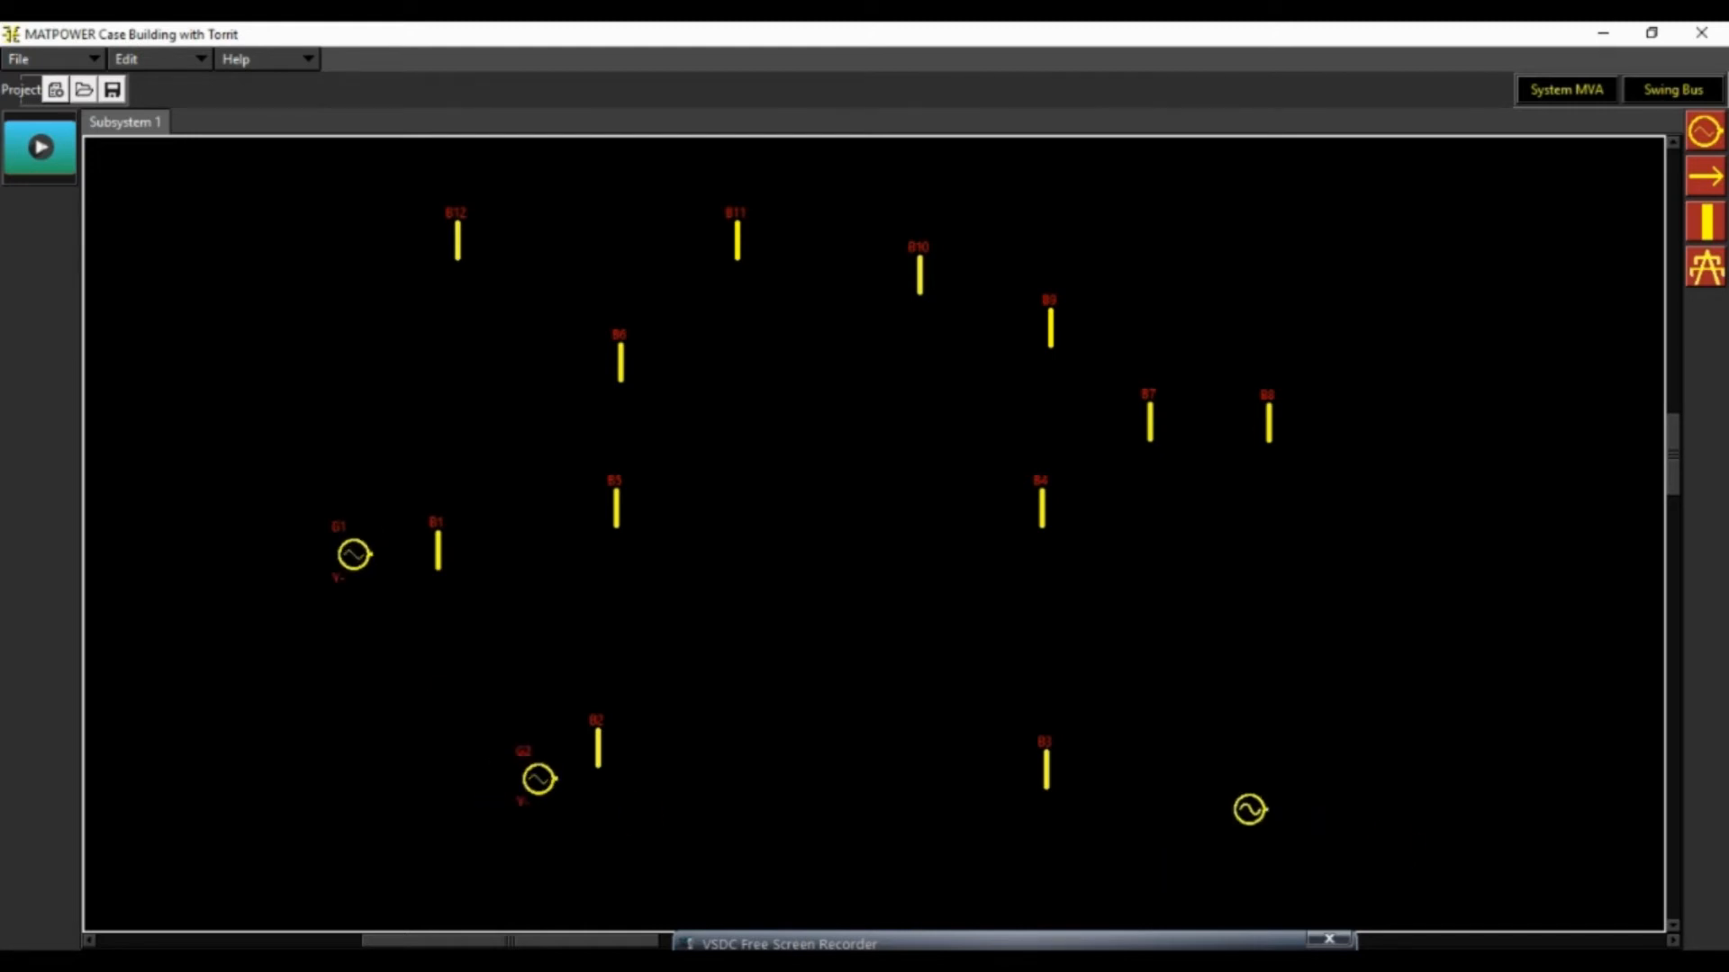
{"action": "left_click", "coordinate": [1097, 813]}
{"action": "left_click", "coordinate": [472, 355]}
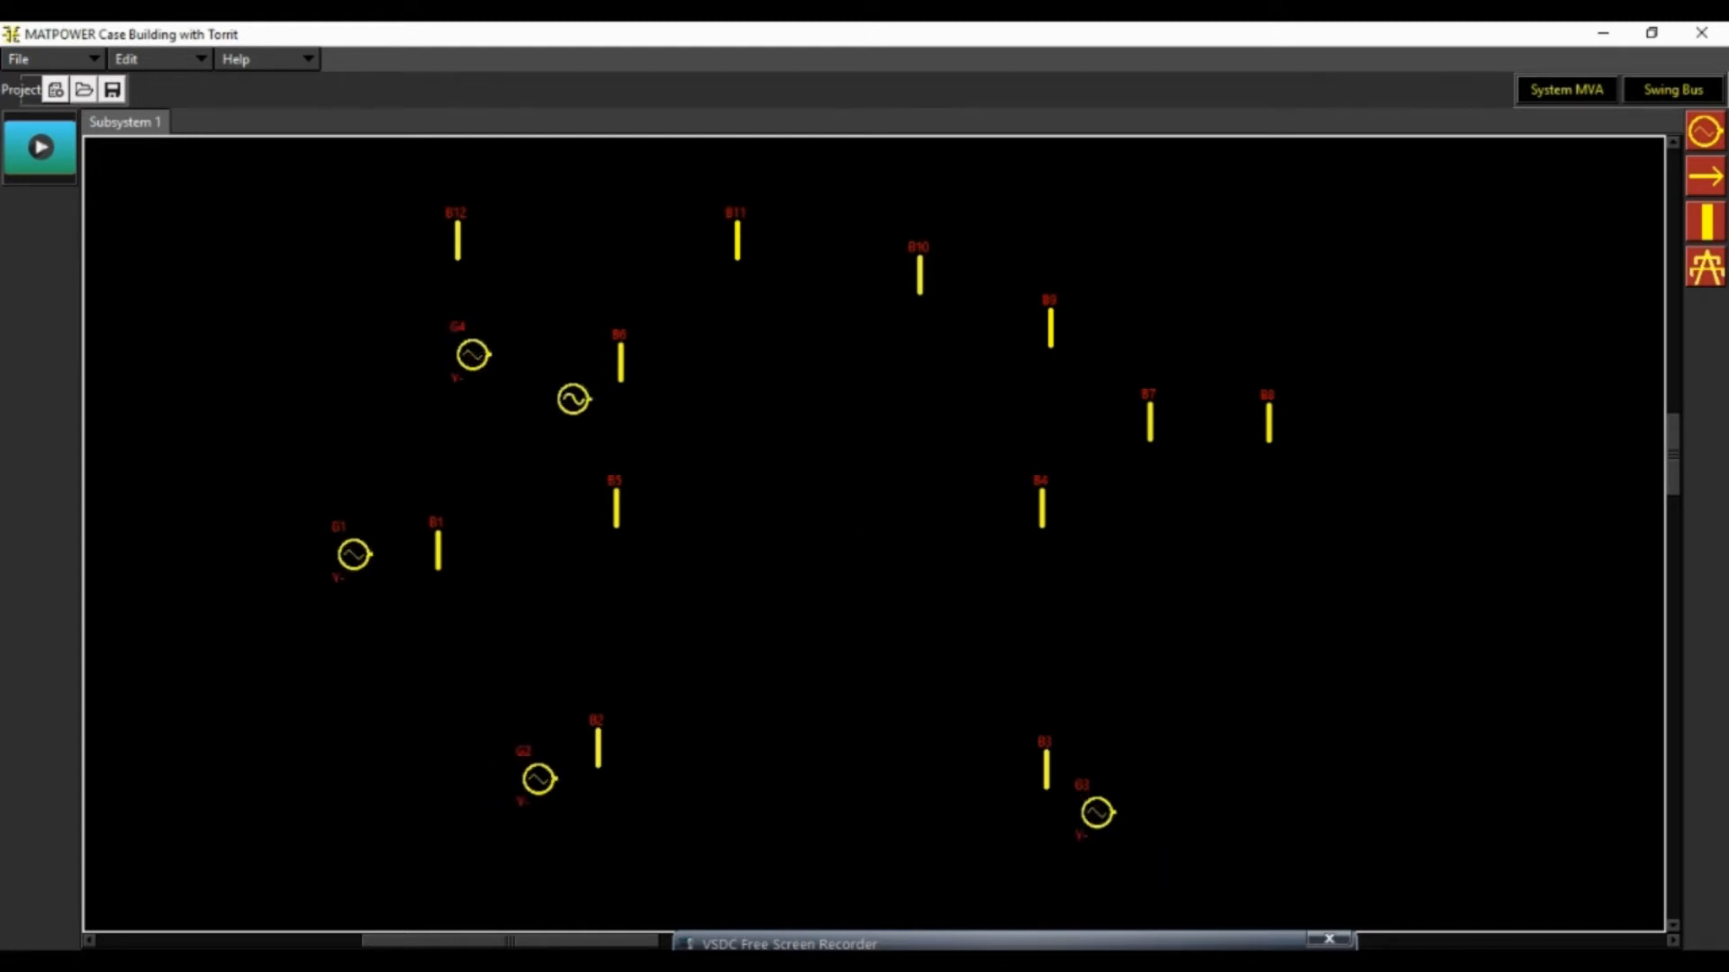
{"action": "left_click", "coordinate": [1364, 408]}
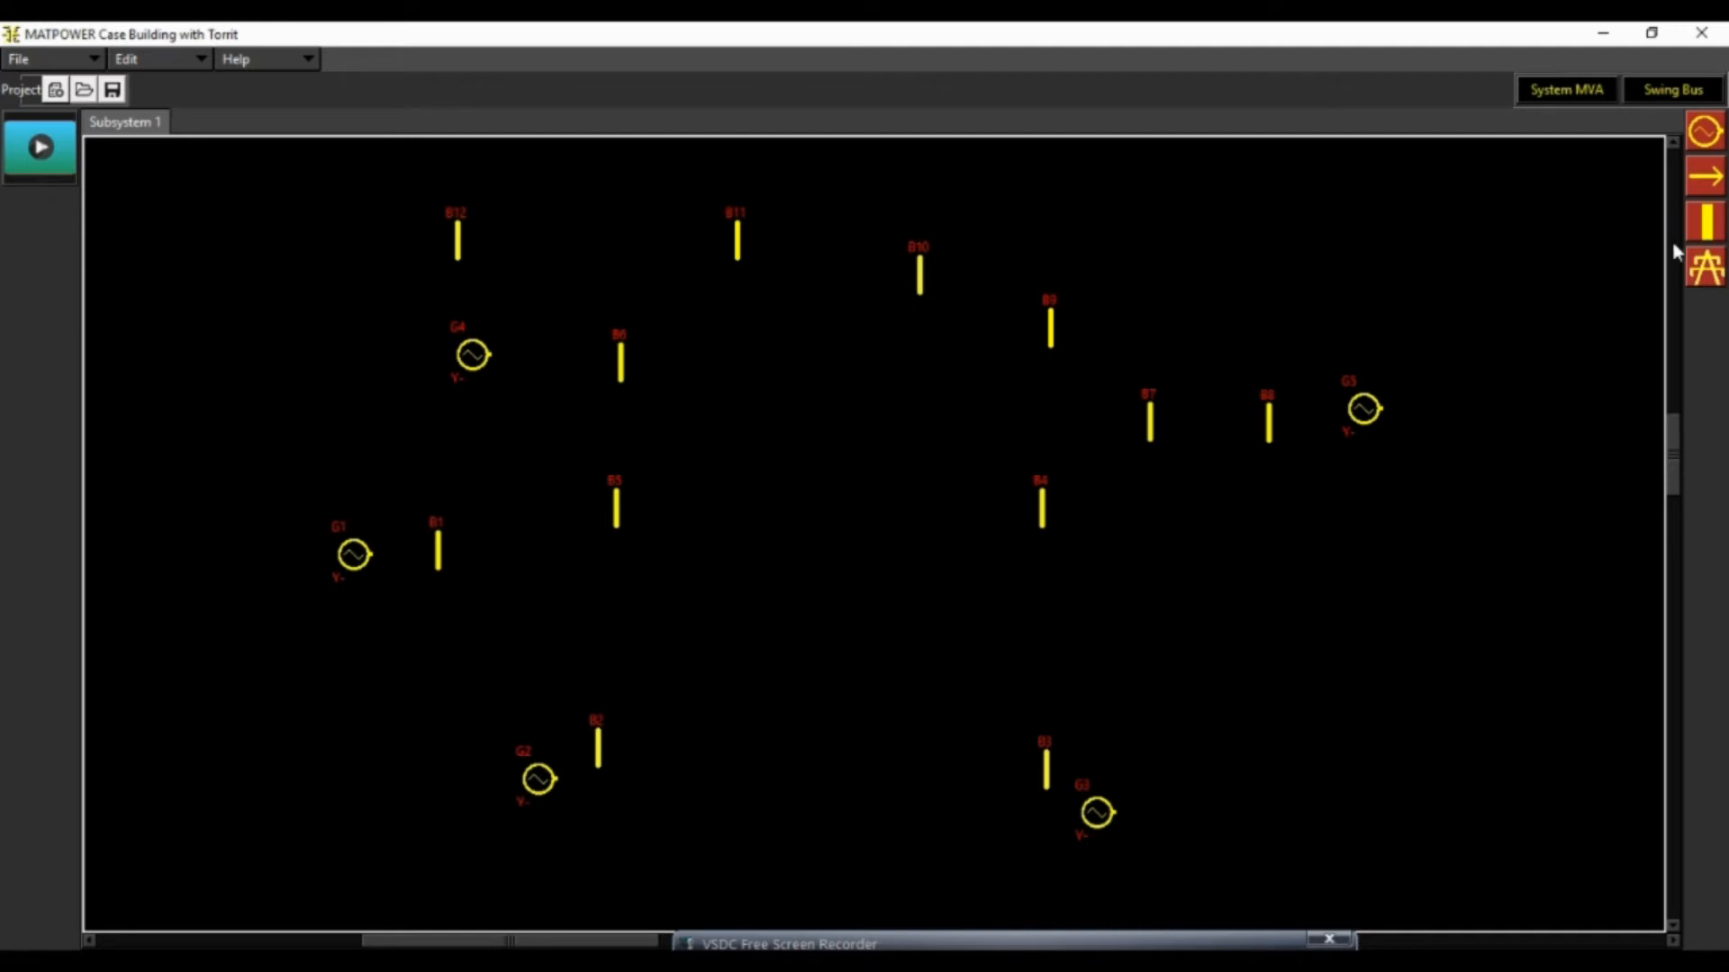
Draw transmission lines from bus B1 to bus B2 and from bus B1 to bus B5
{"action": "left_click", "coordinate": [1704, 268]}
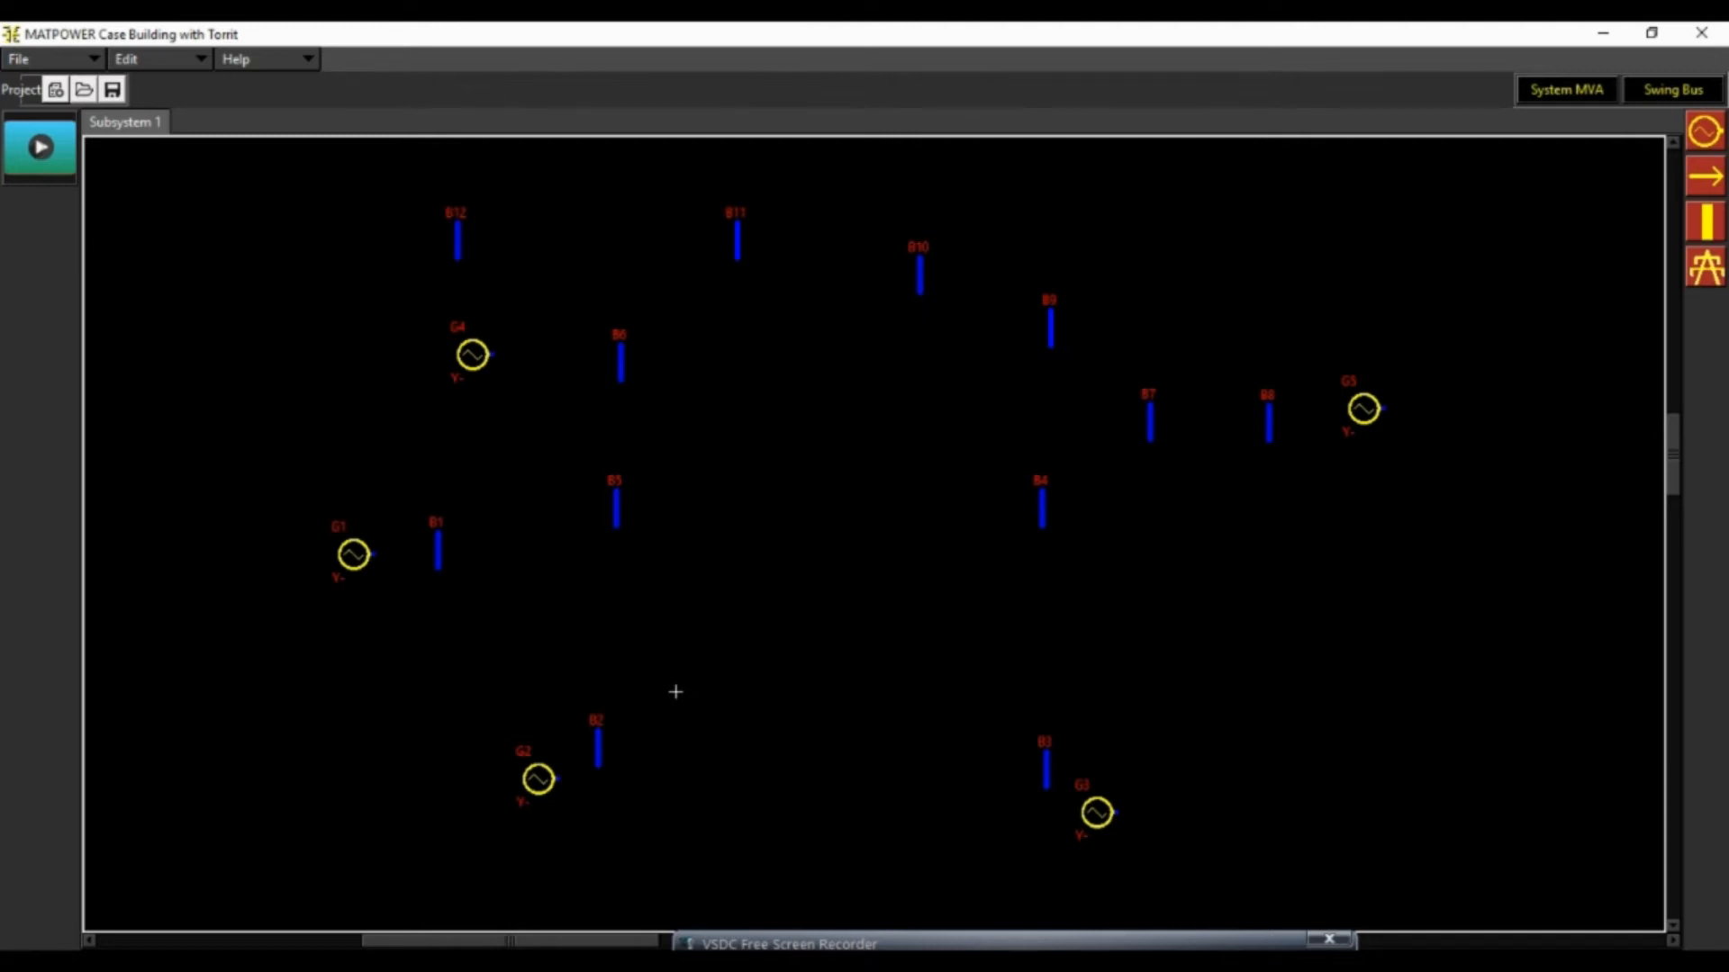
{"action": "left_click", "coordinate": [438, 555]}
{"action": "left_click", "coordinate": [596, 744]}
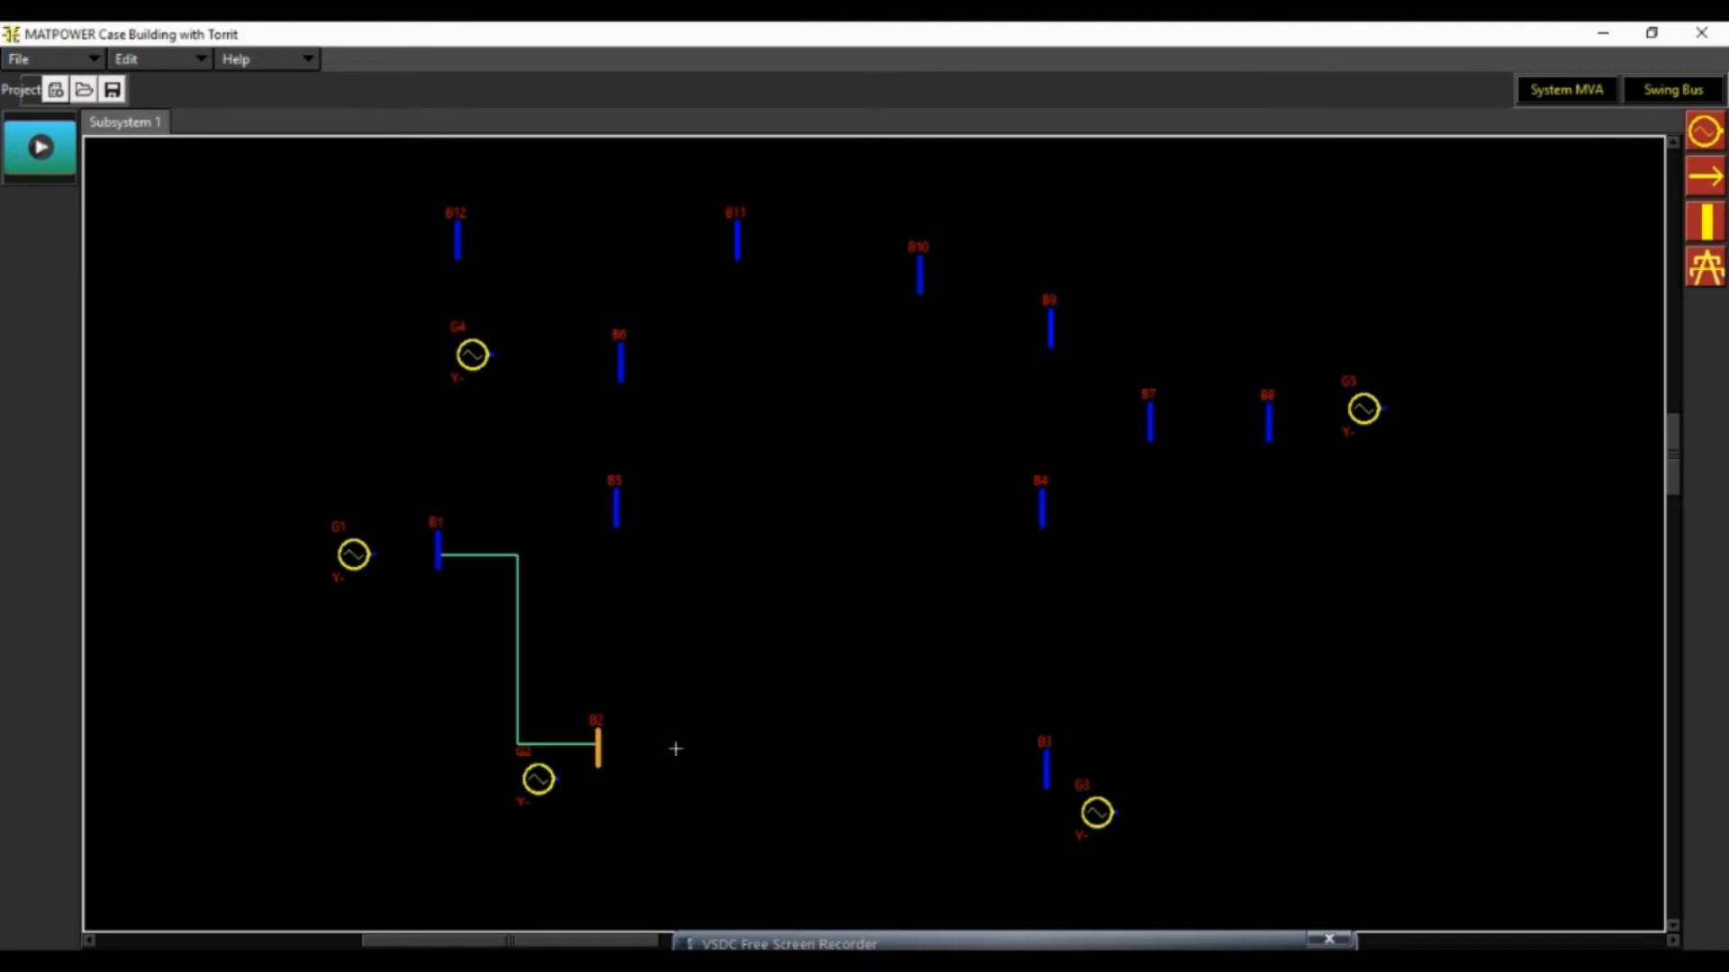
{"action": "left_click", "coordinate": [437, 541]}
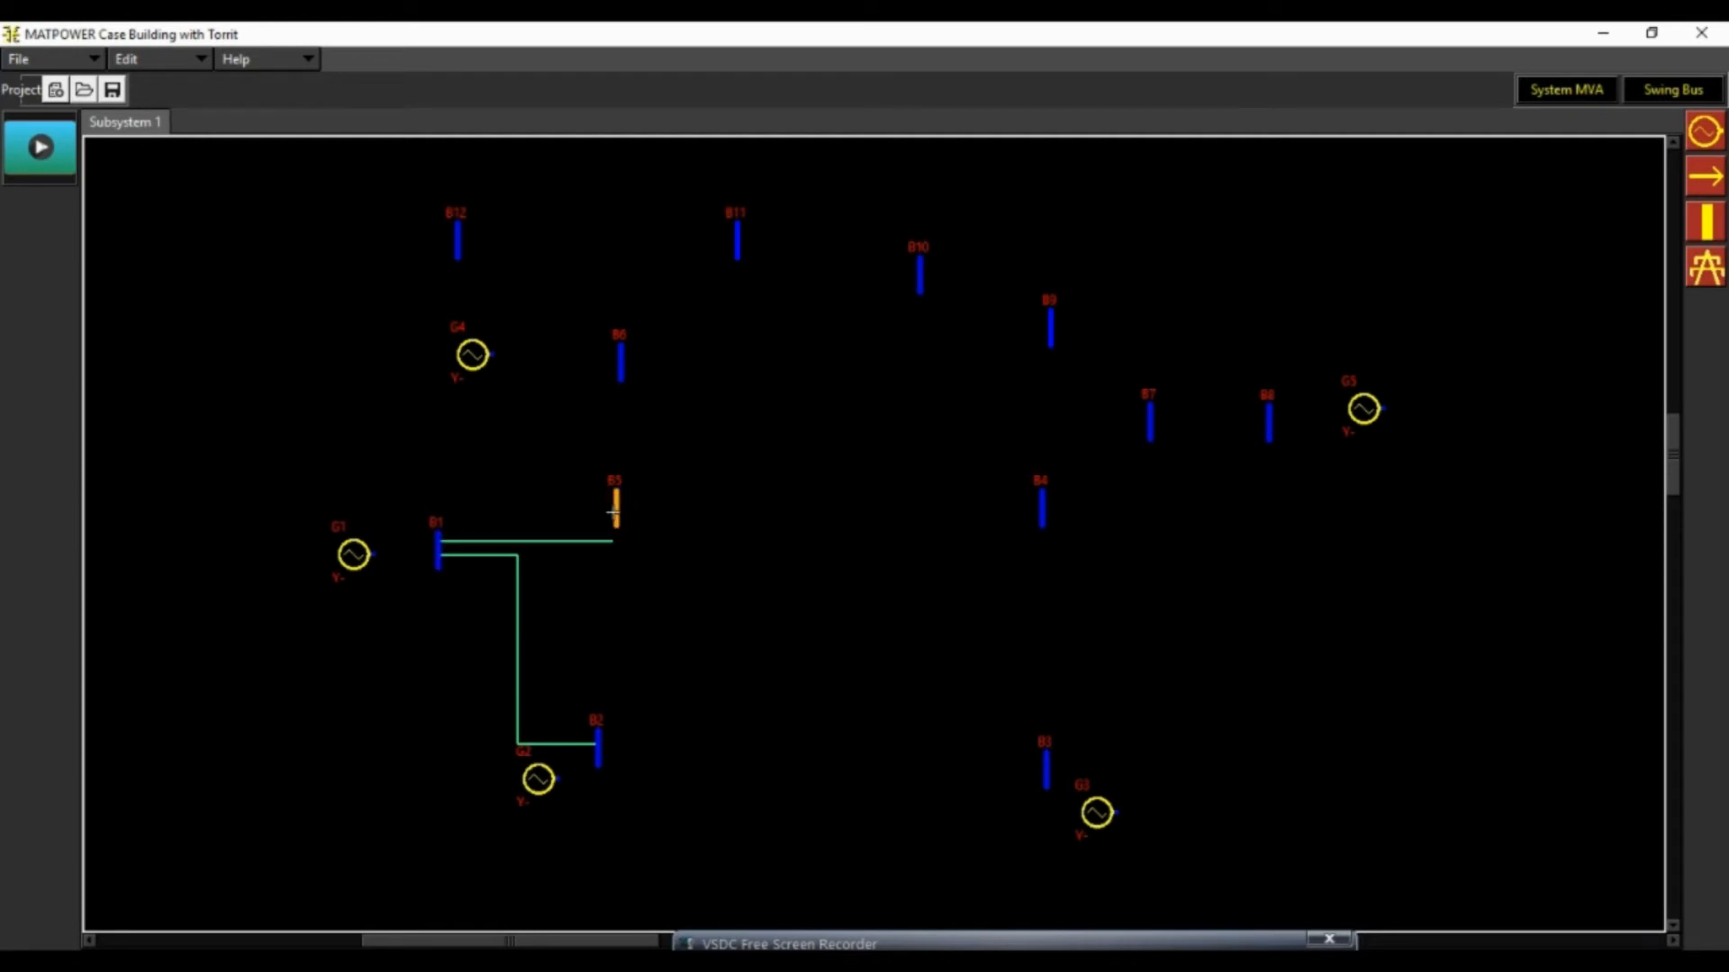
{"action": "left_click", "coordinate": [616, 509]}
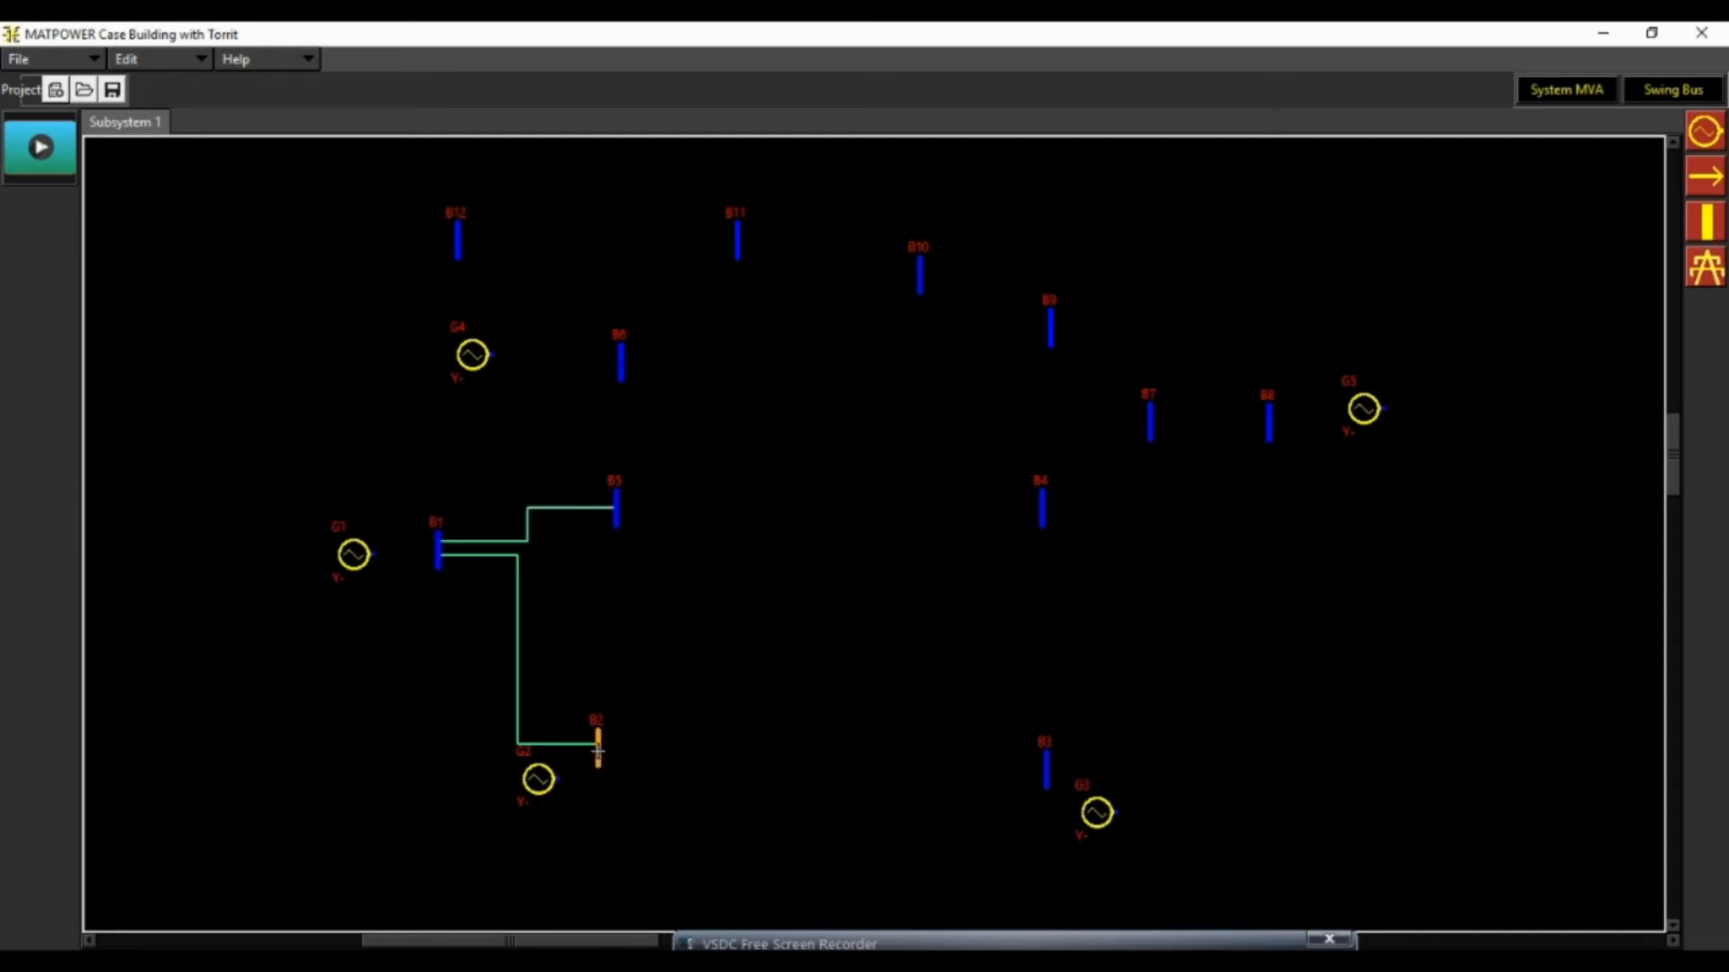
Draw transmission lines from bus B2 to buses B3, B4 and B5
{"action": "left_click", "coordinate": [598, 750]}
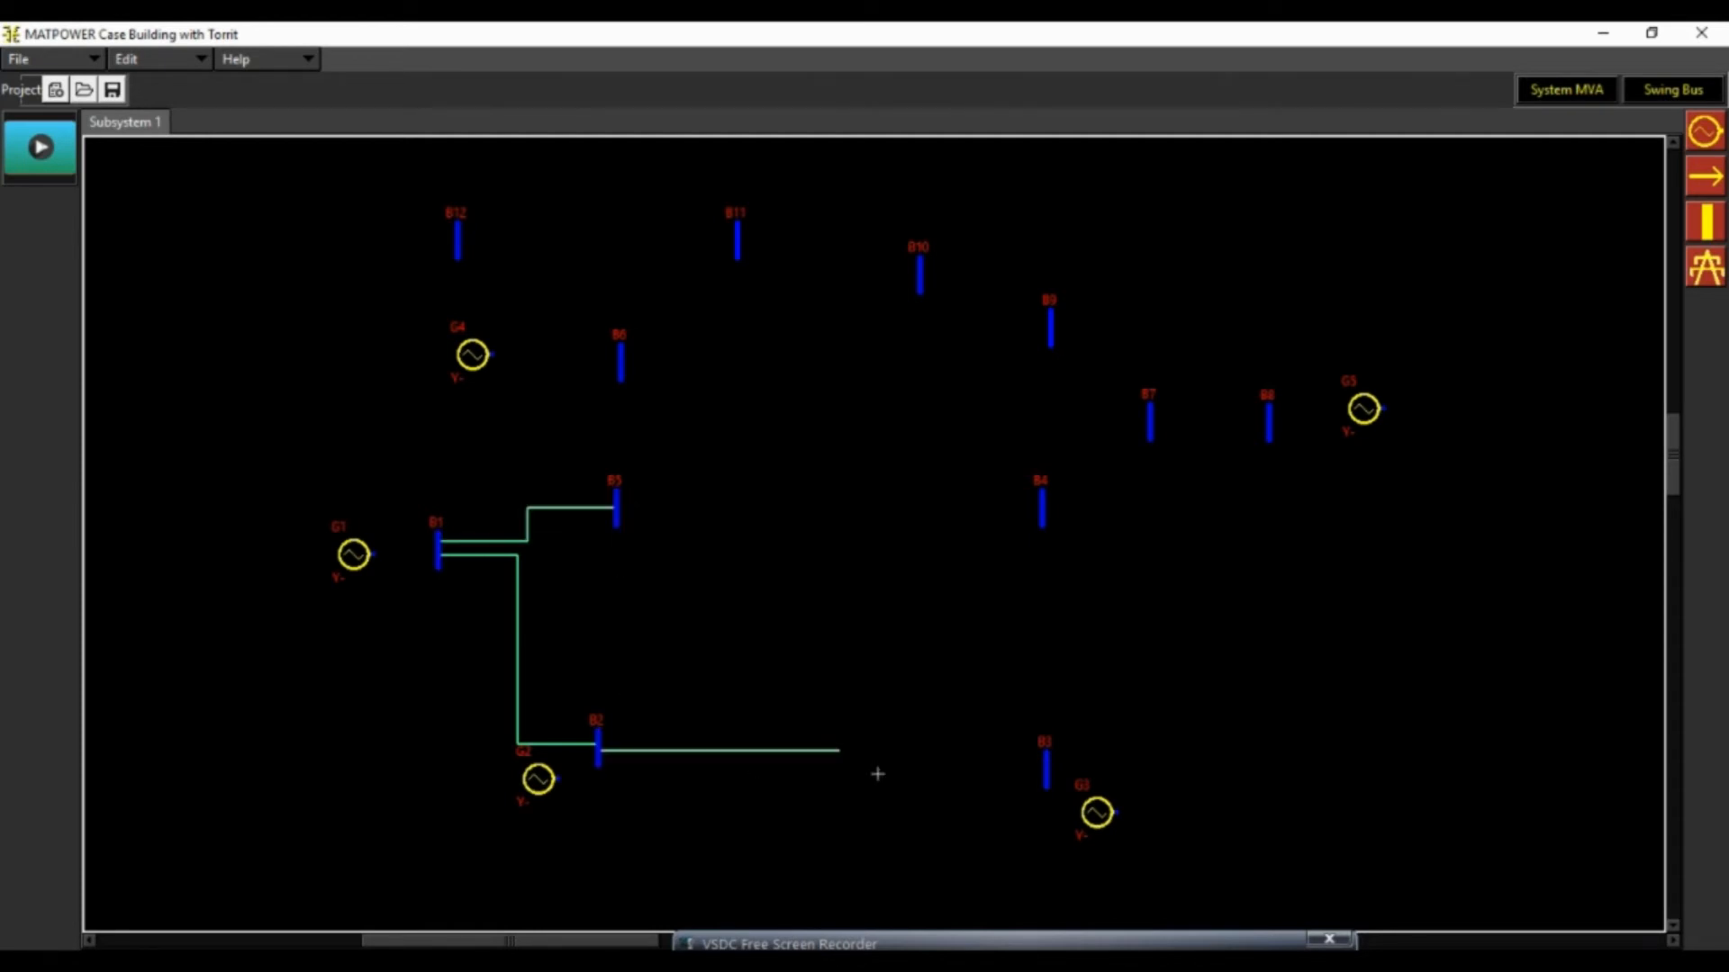
{"action": "left_click", "coordinate": [1046, 776]}
{"action": "left_click", "coordinate": [597, 745]}
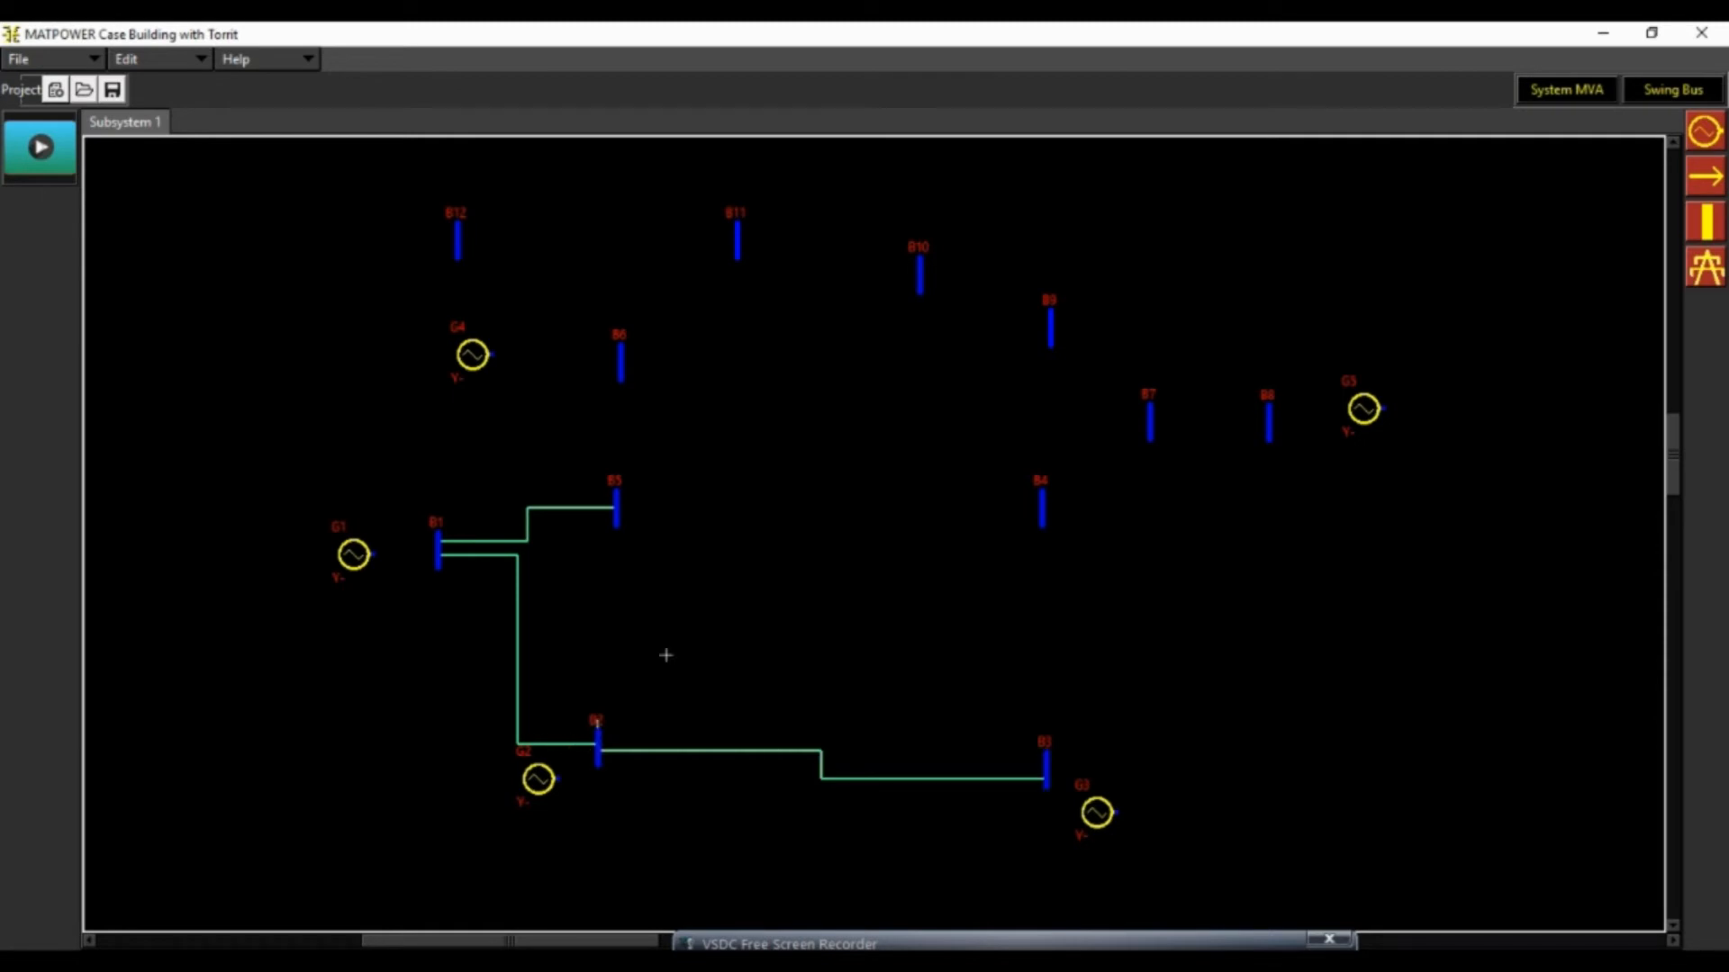
{"action": "left_click", "coordinate": [1042, 510]}
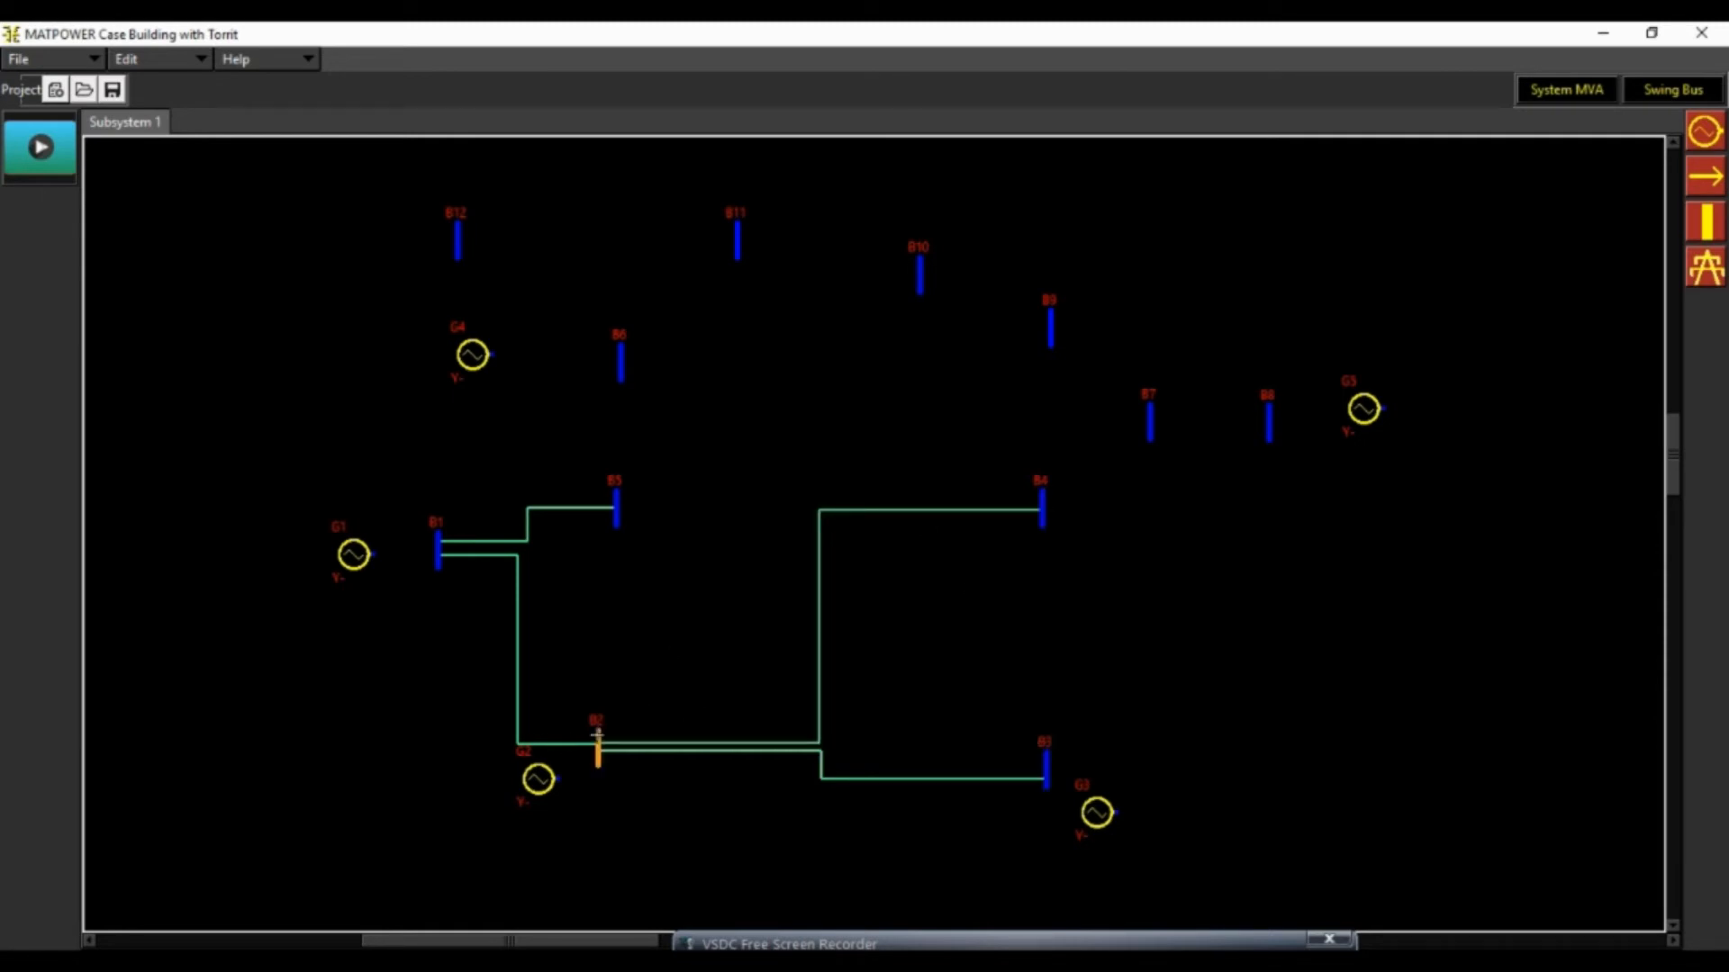
{"action": "left_click", "coordinate": [597, 737]}
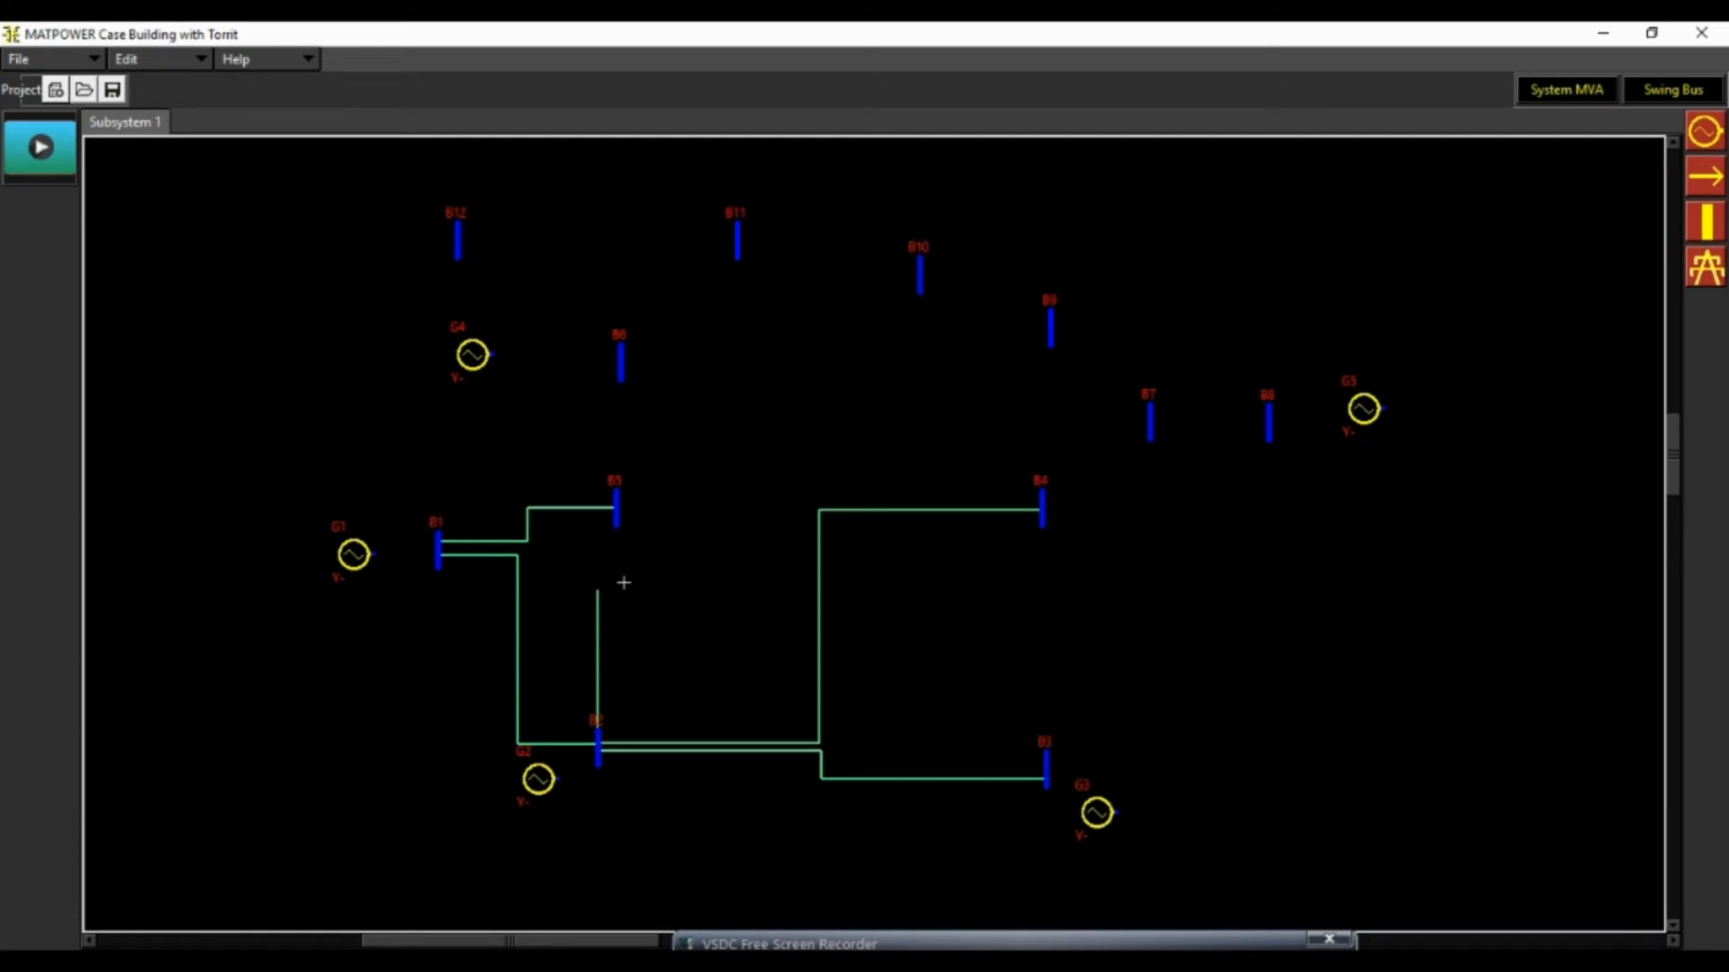
{"action": "left_click", "coordinate": [616, 515]}
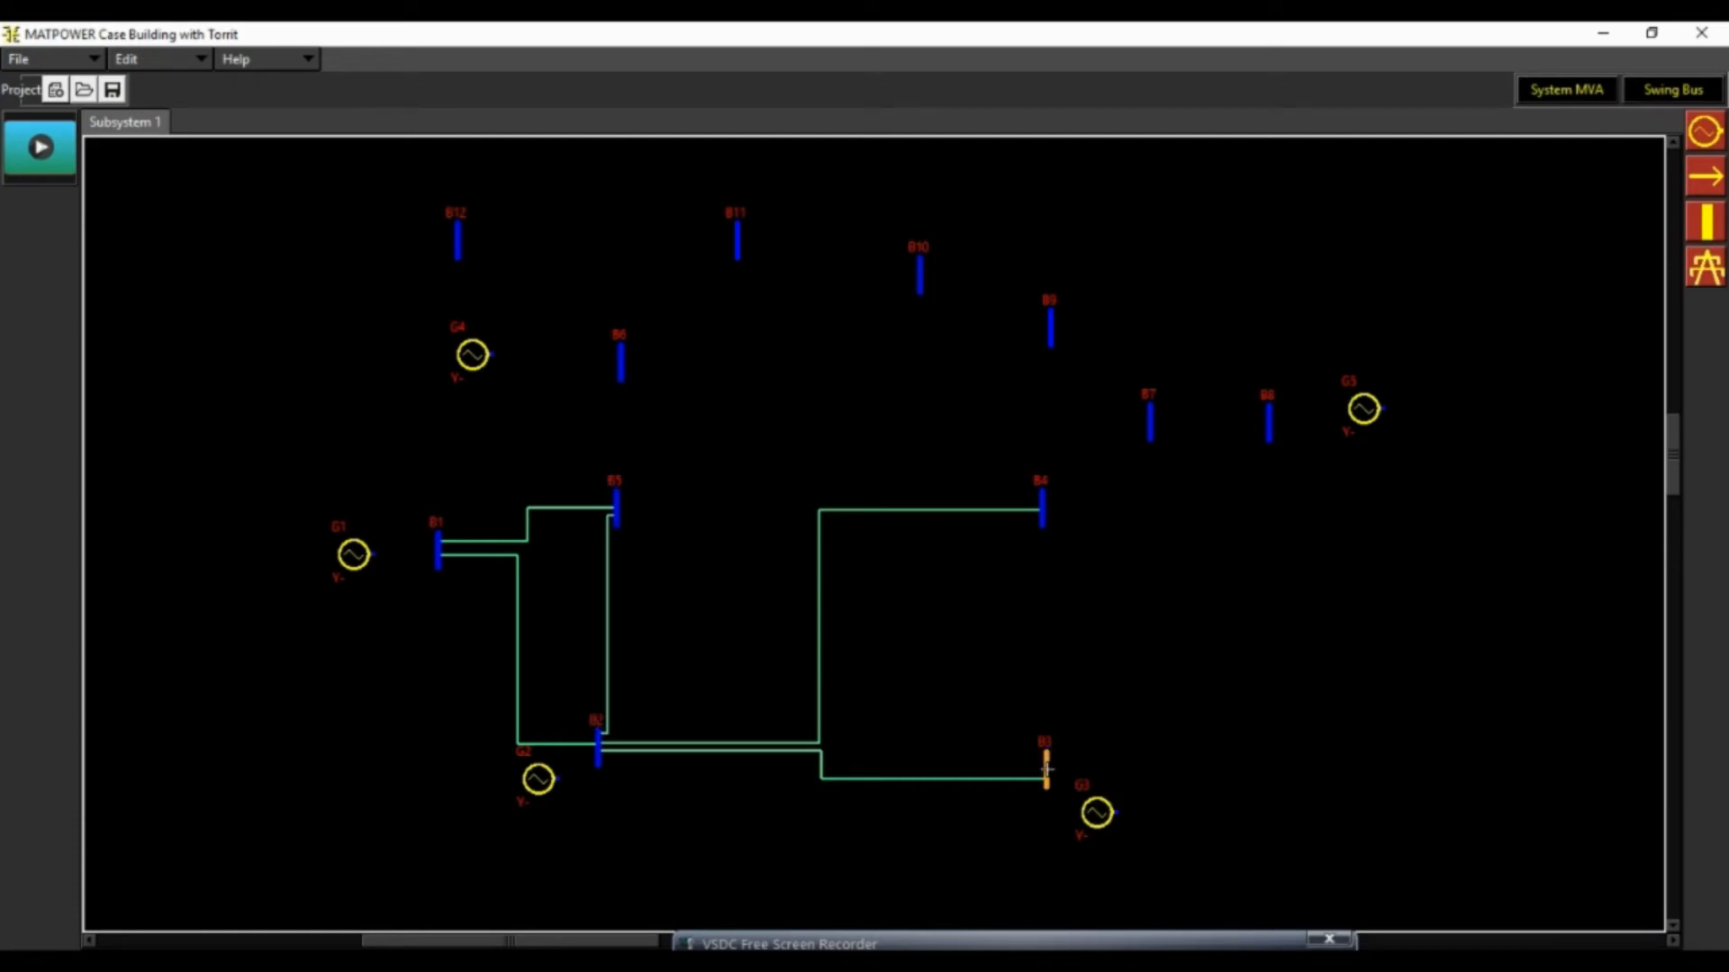
Draw transmission lines from bus B3 to bus B4 and from bus B4 to bus B5
{"action": "left_click", "coordinate": [1046, 763]}
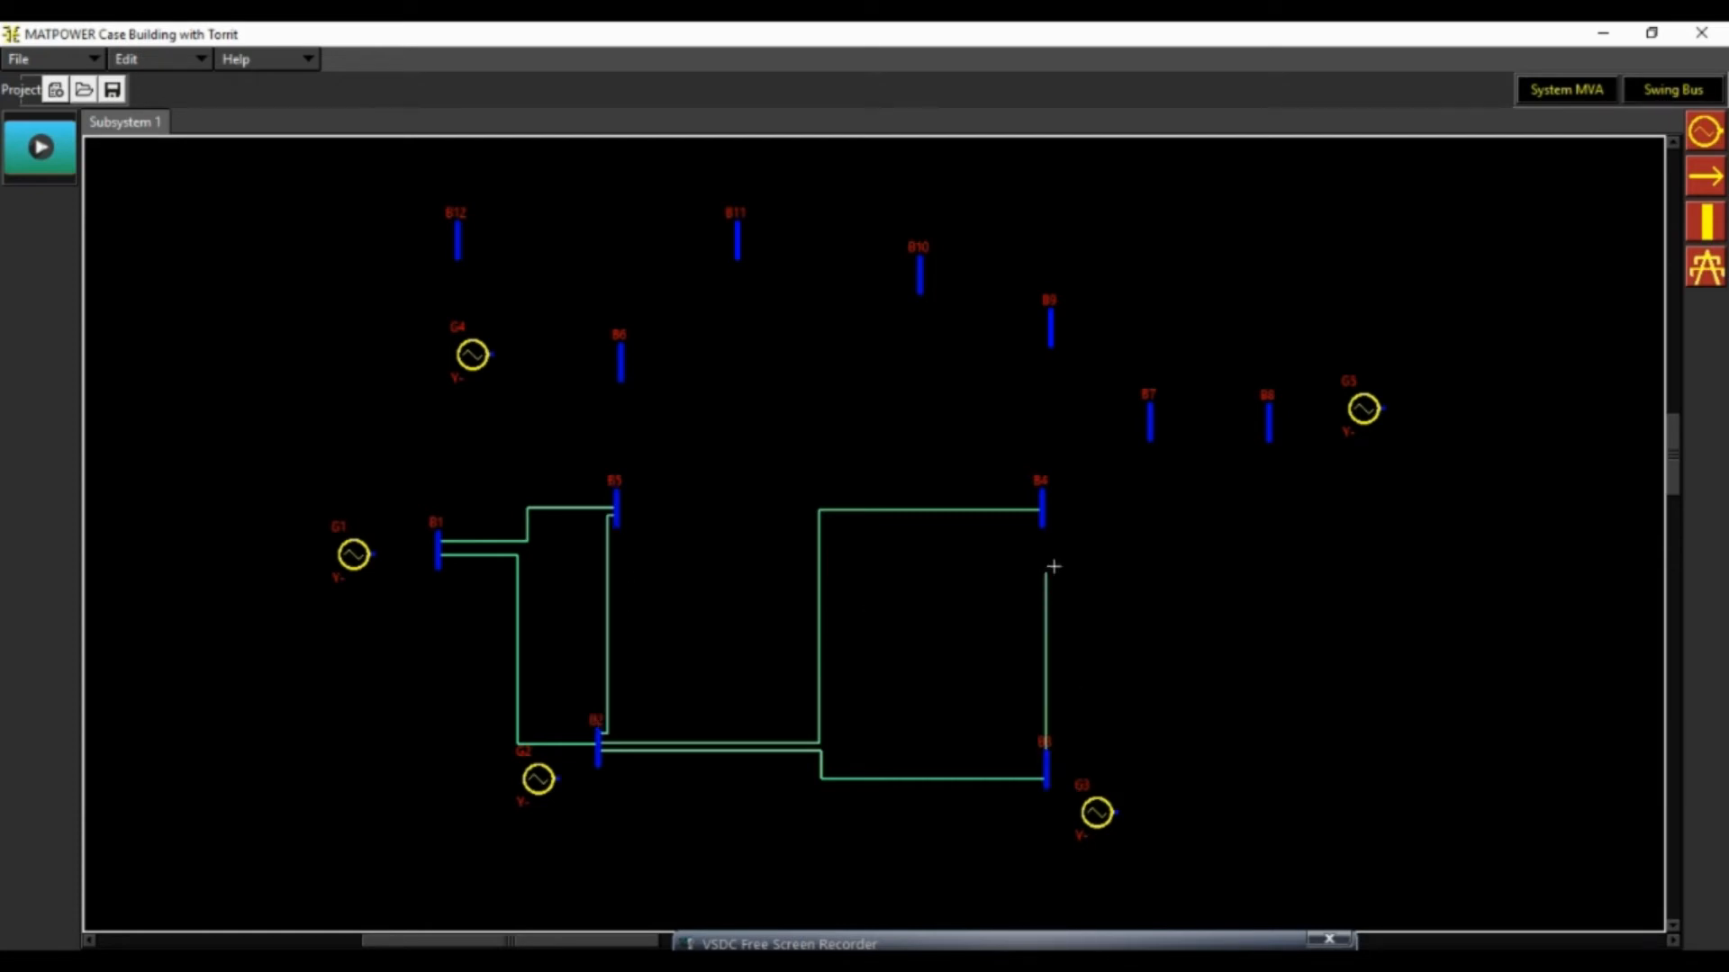
{"action": "left_click", "coordinate": [1042, 513]}
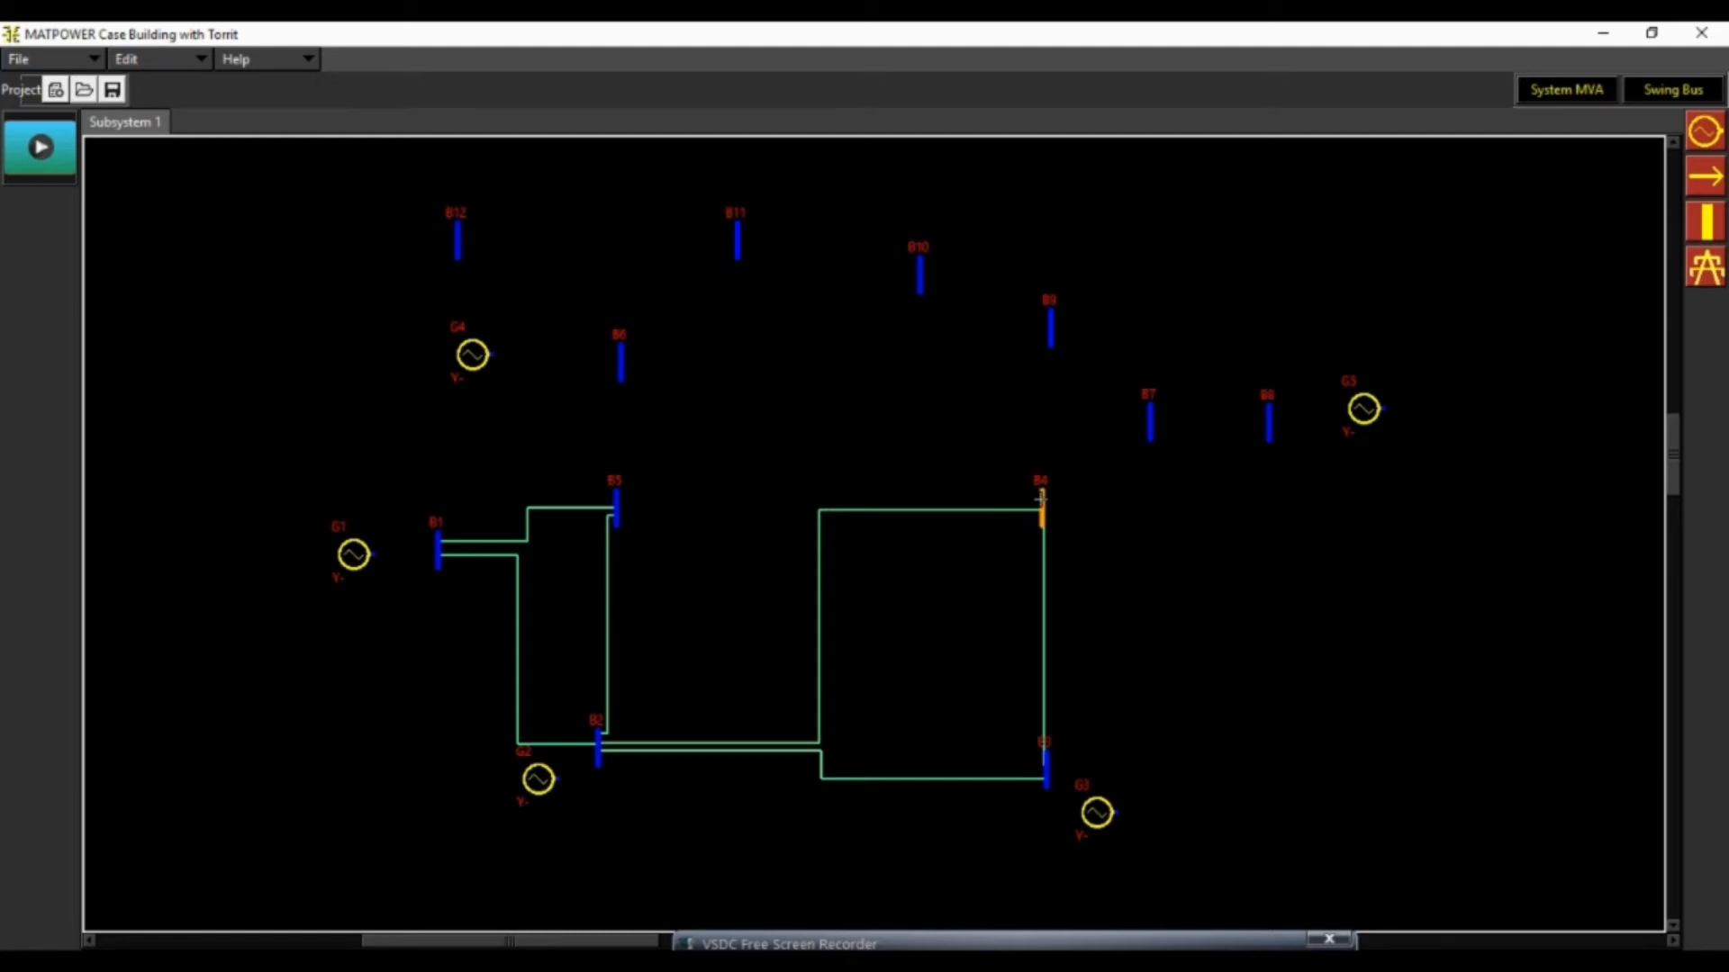
{"action": "left_click", "coordinate": [1042, 501]}
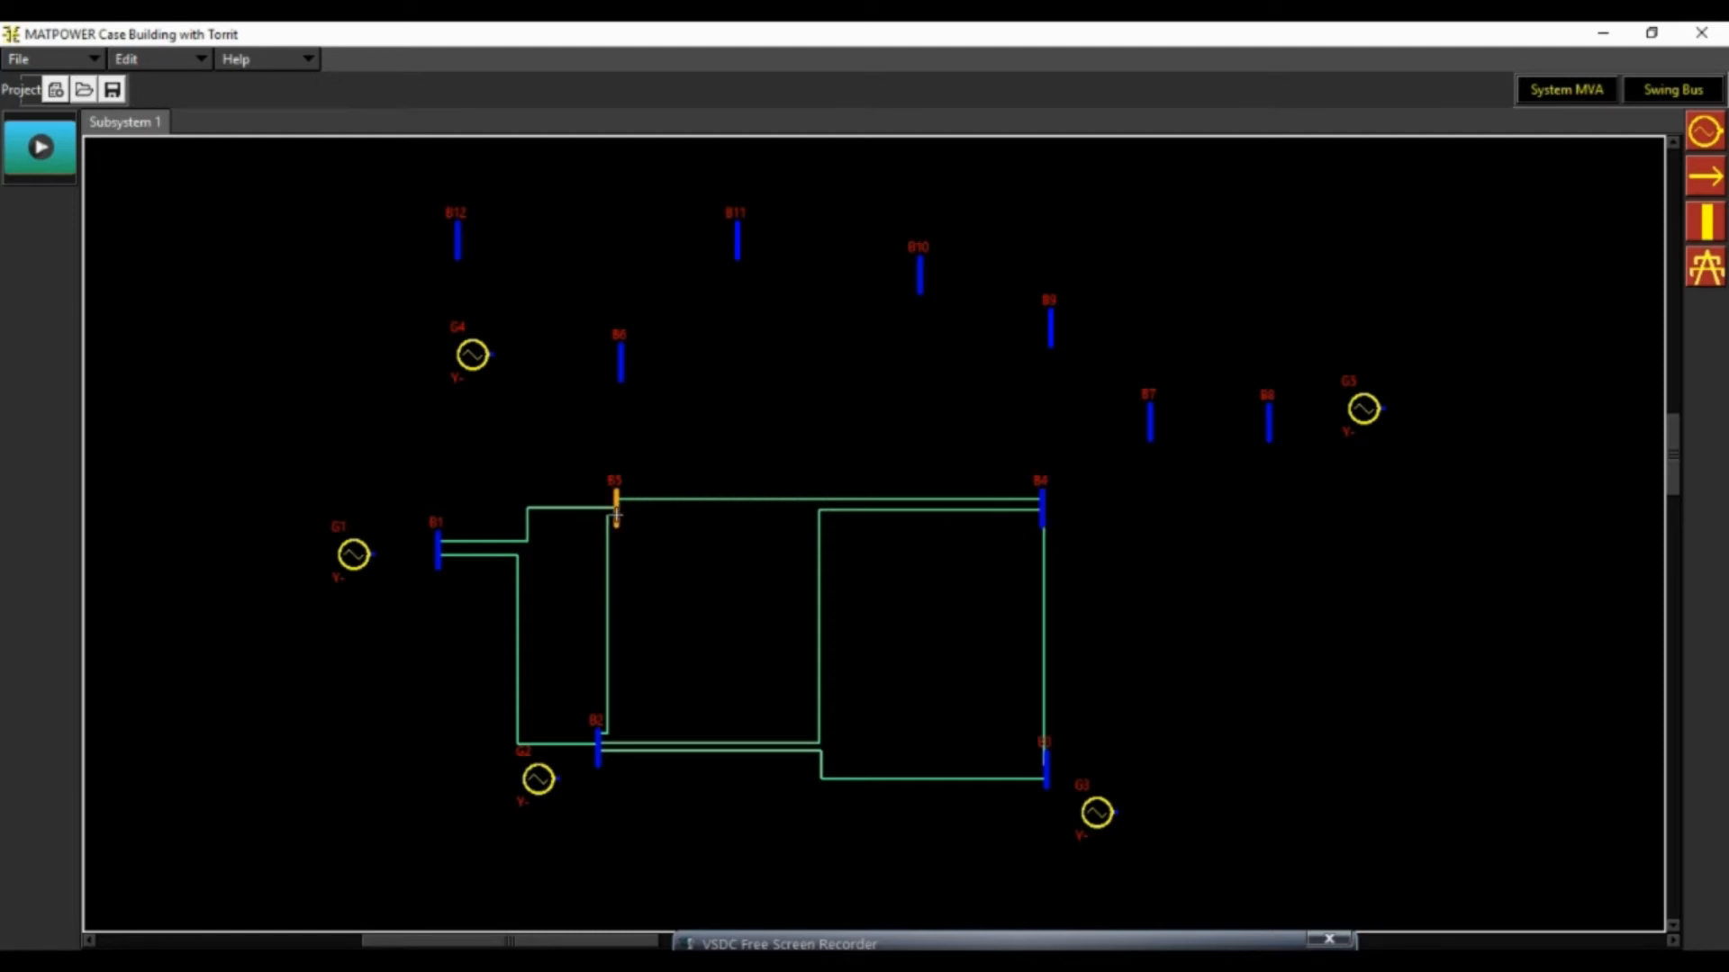
{"action": "left_click", "coordinate": [616, 504]}
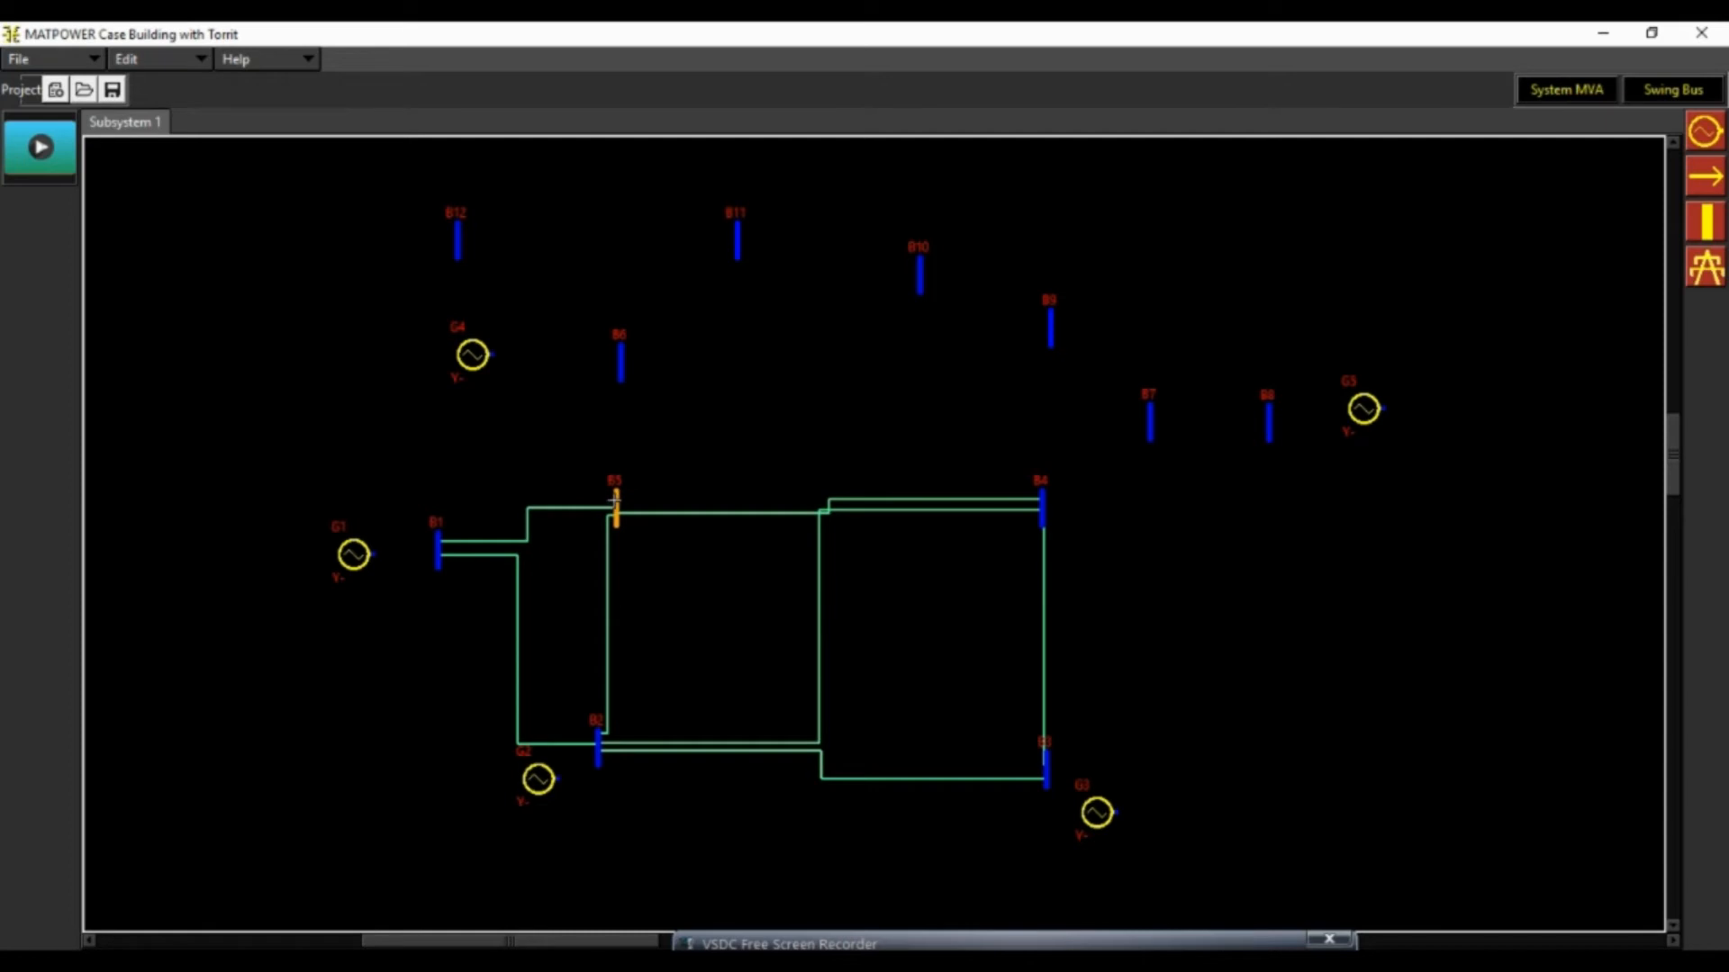
{"action": "left_click", "coordinate": [616, 500]}
{"action": "key", "text": "Escape"}
Connect bus B4 to buses B7 and B9, and bus B5 to bus B6, with transmission lines
{"action": "left_click", "coordinate": [1042, 504]}
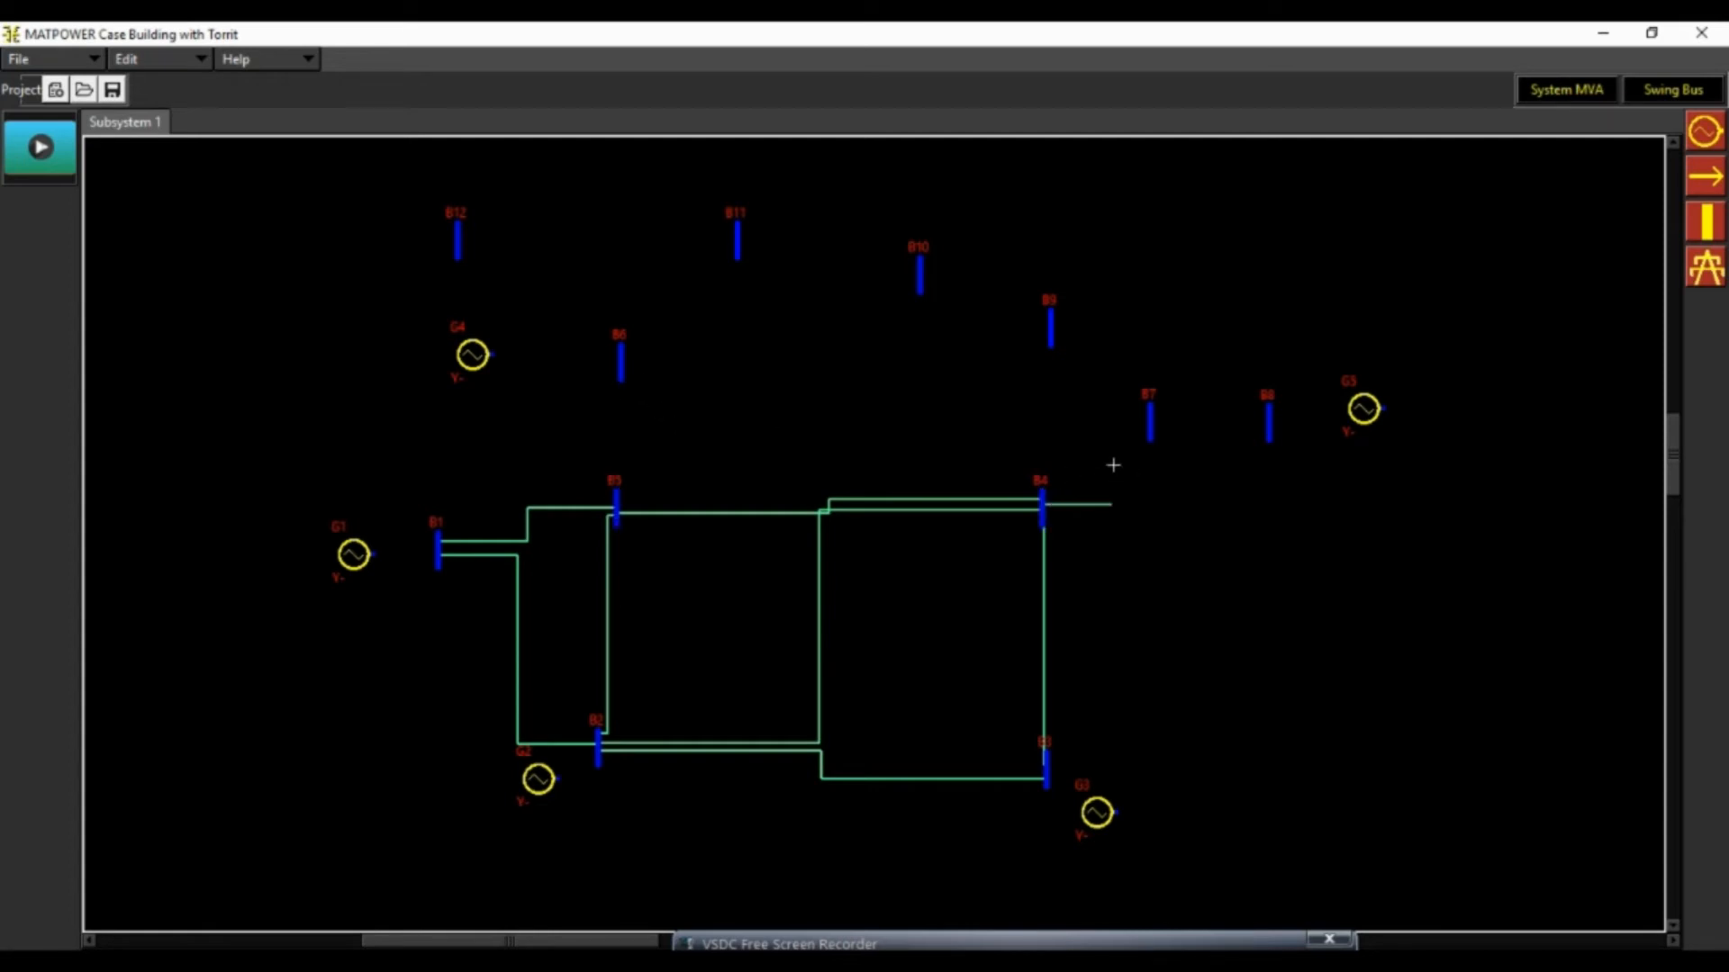
{"action": "left_click", "coordinate": [1147, 425]}
{"action": "left_click", "coordinate": [1041, 497]}
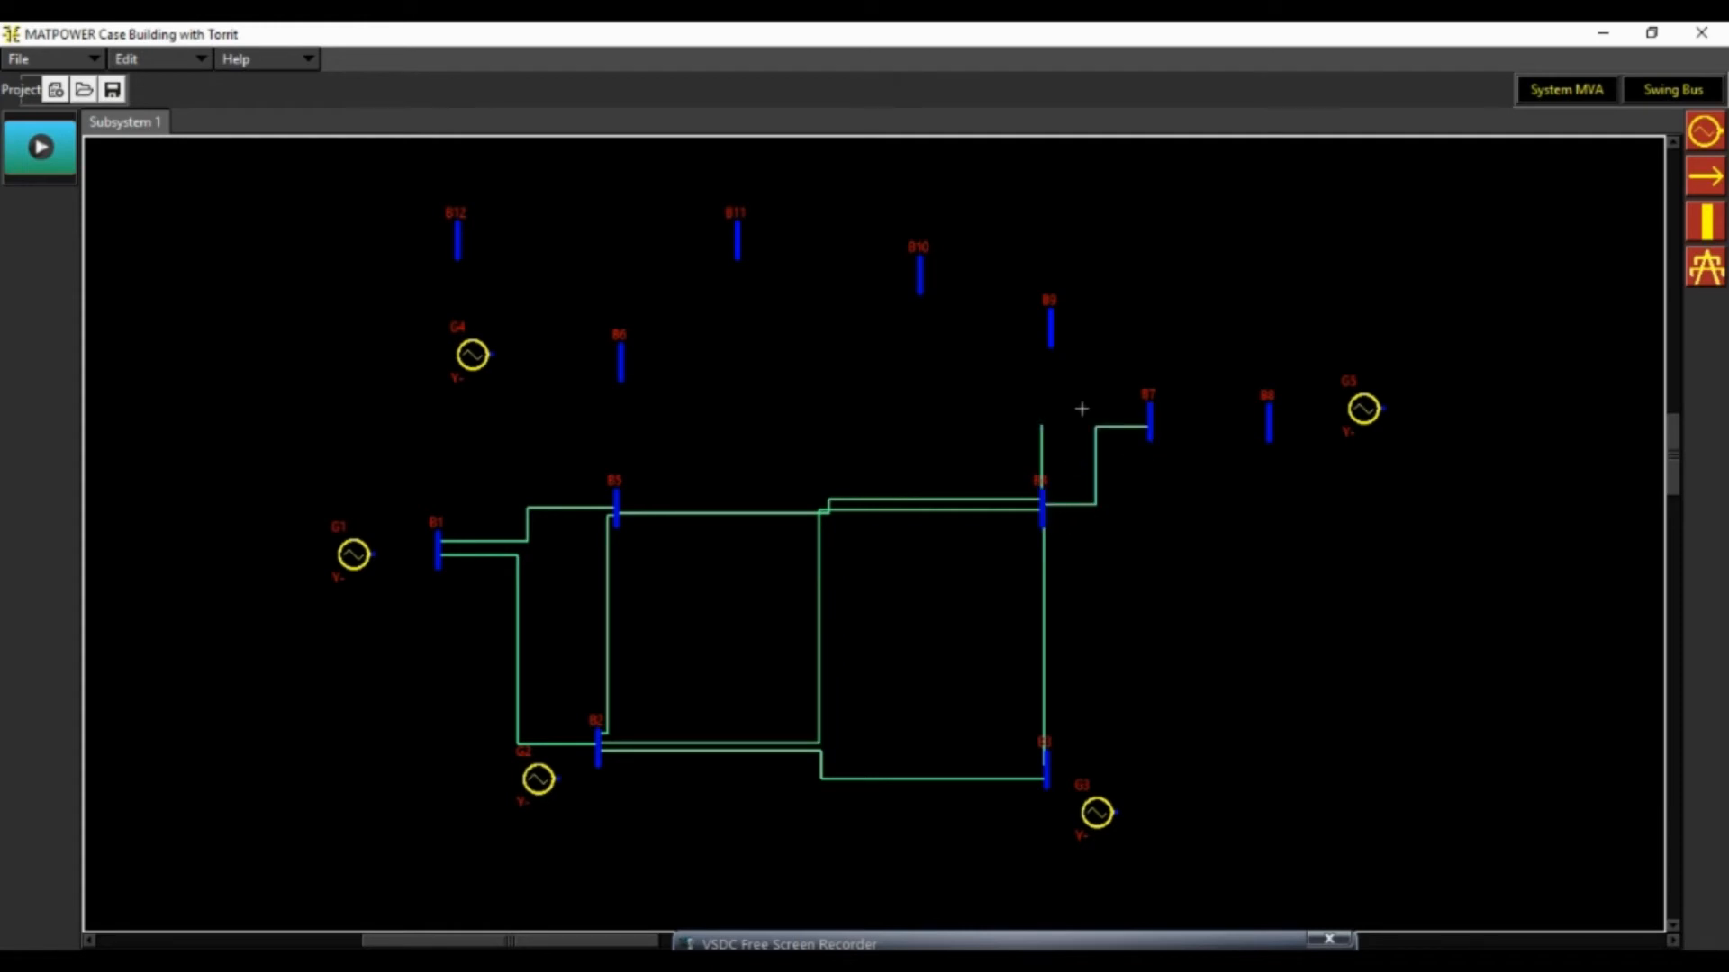
{"action": "left_click", "coordinate": [1055, 347]}
{"action": "left_click", "coordinate": [616, 501]}
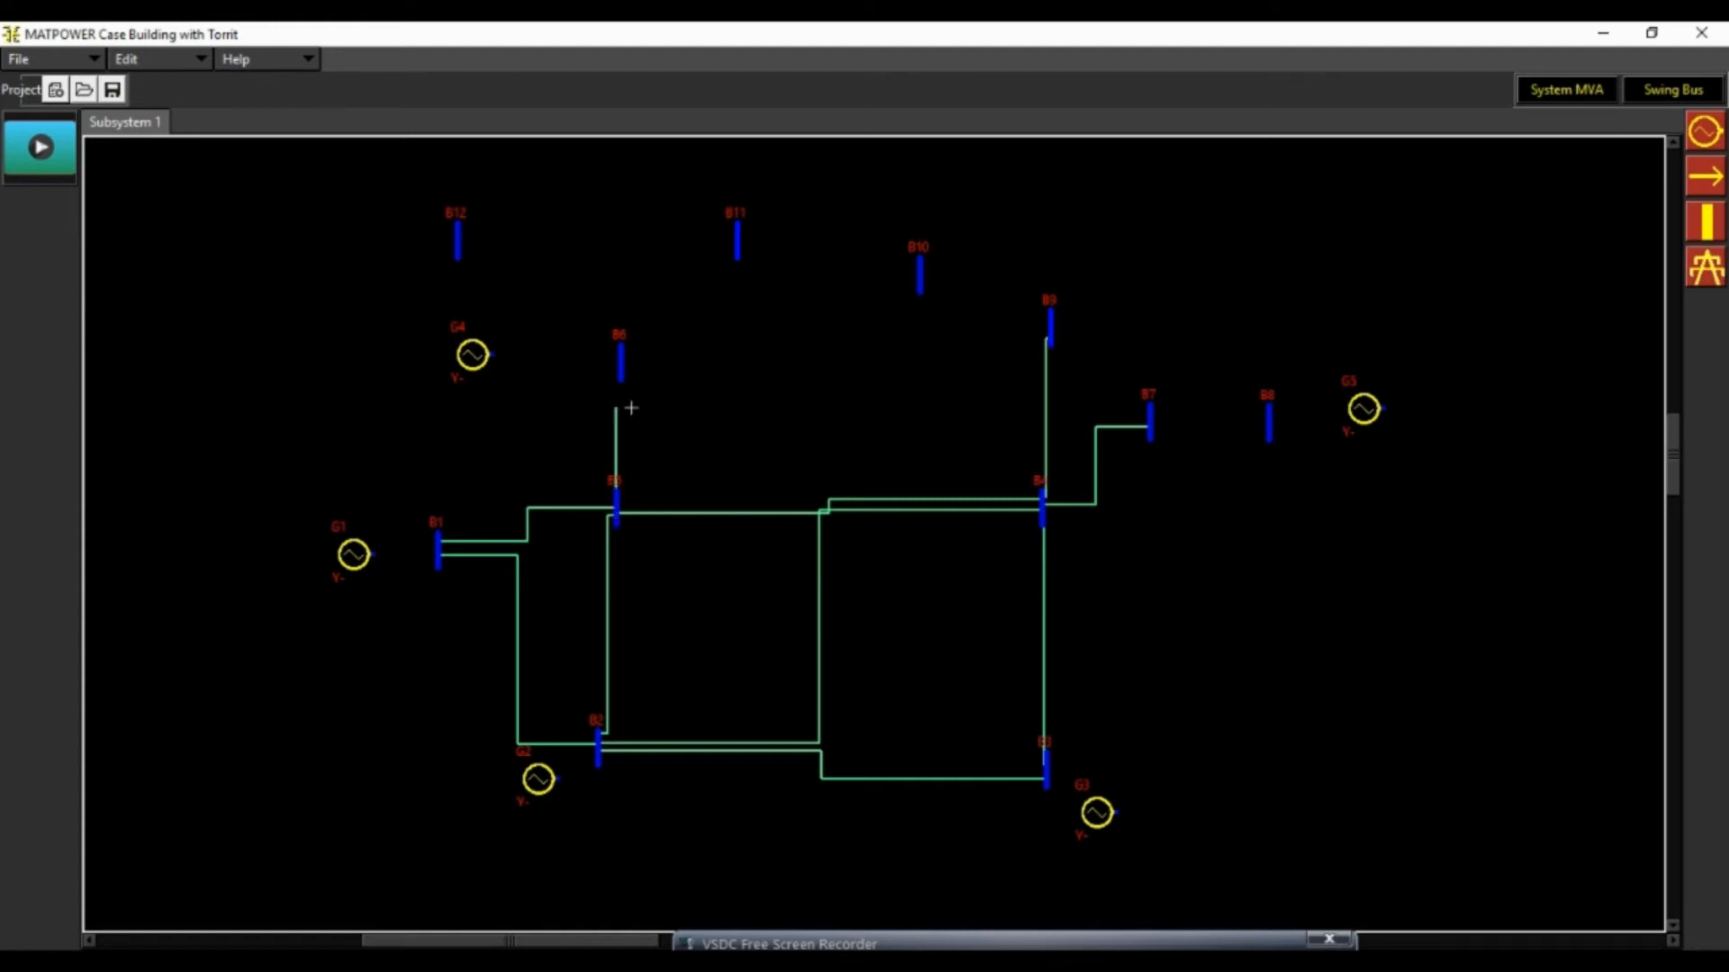
{"action": "left_click", "coordinate": [620, 359]}
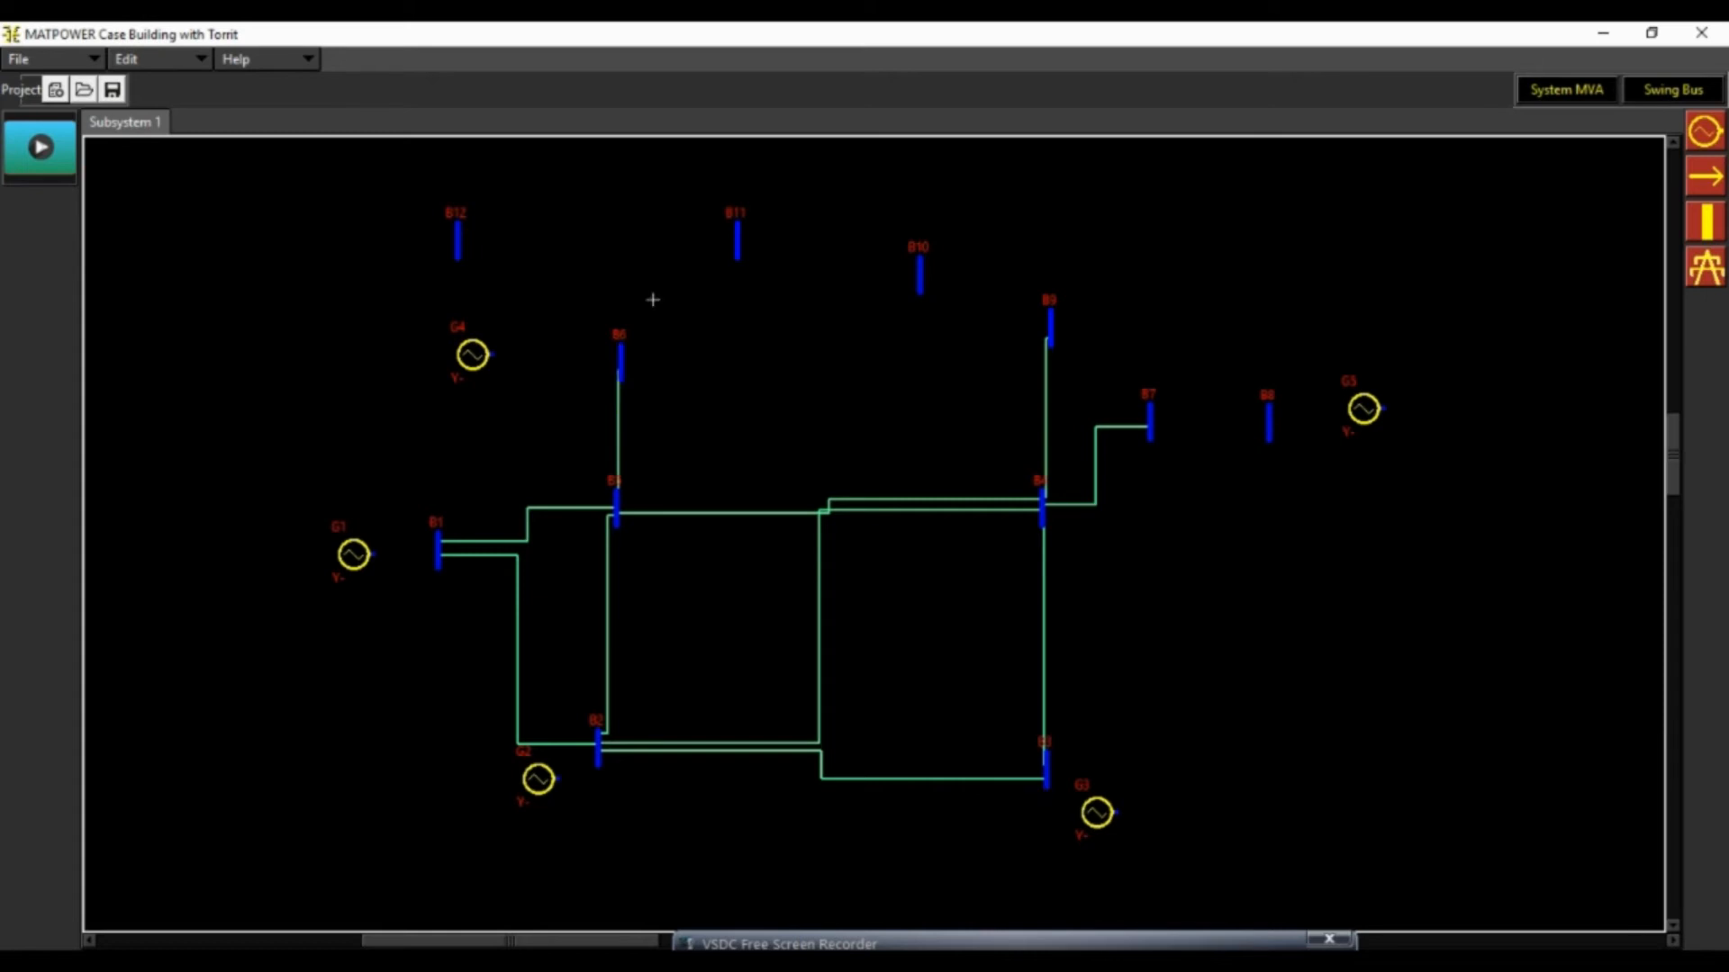
Draw transmission lines from bus B6 to buses B11, B12 and B13
{"action": "left_click", "coordinate": [736, 250]}
{"action": "left_click", "coordinate": [619, 360]}
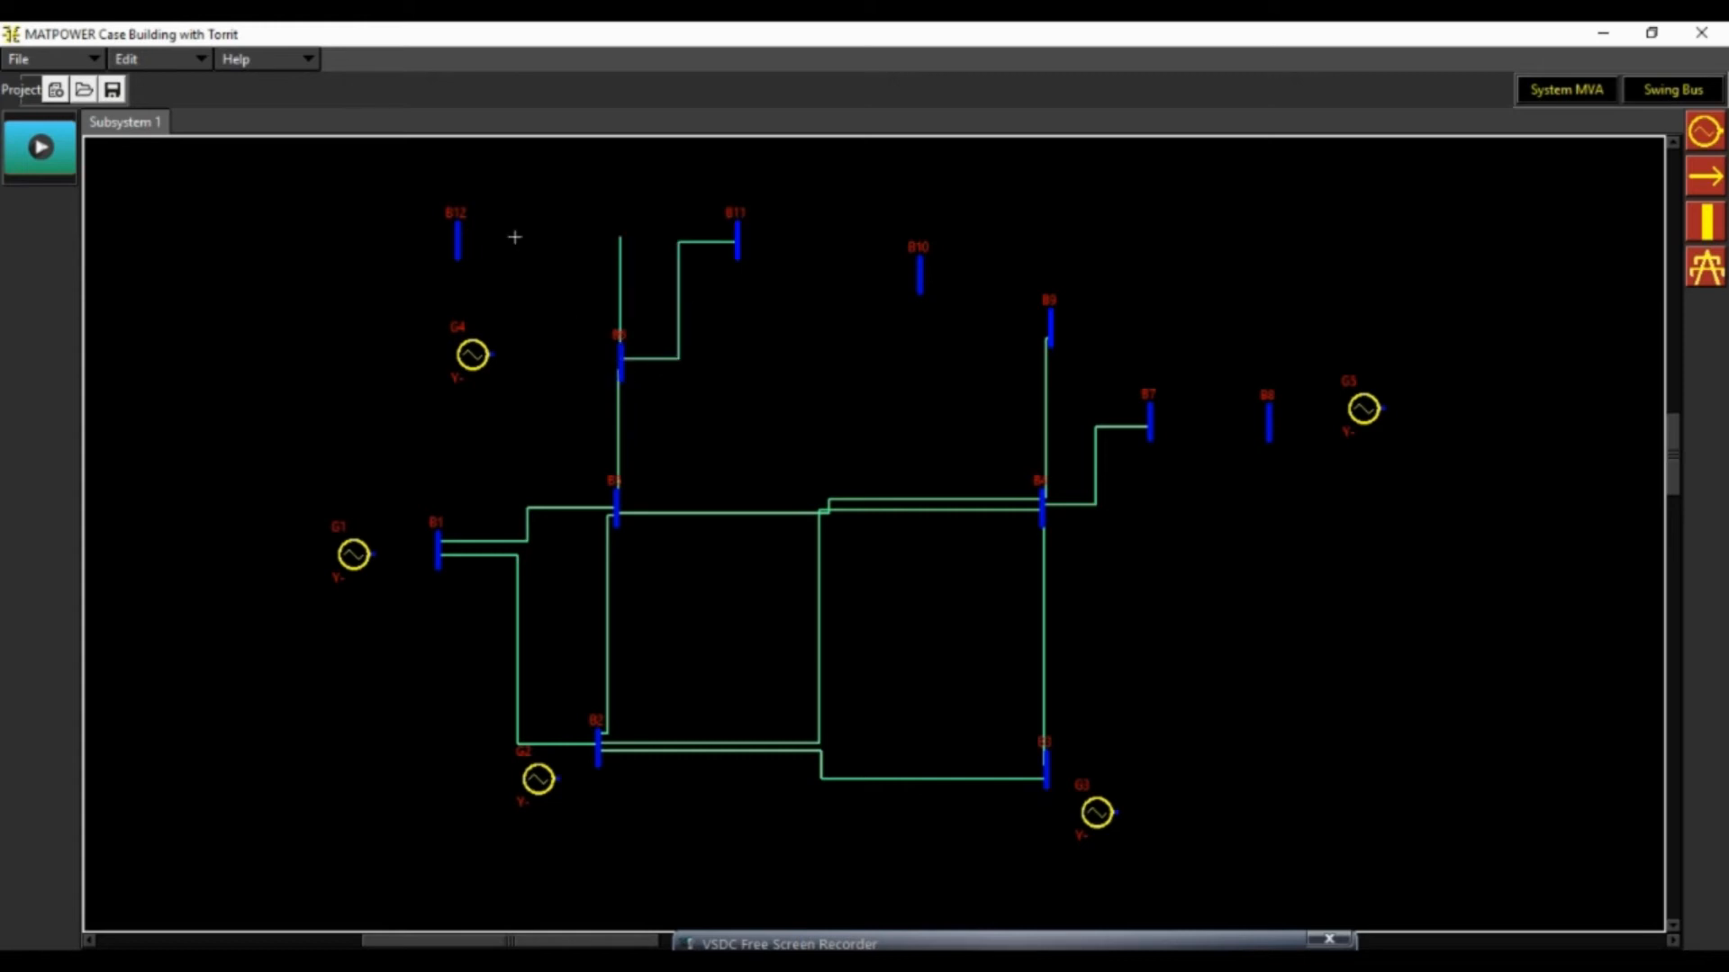
{"action": "left_click", "coordinate": [458, 246]}
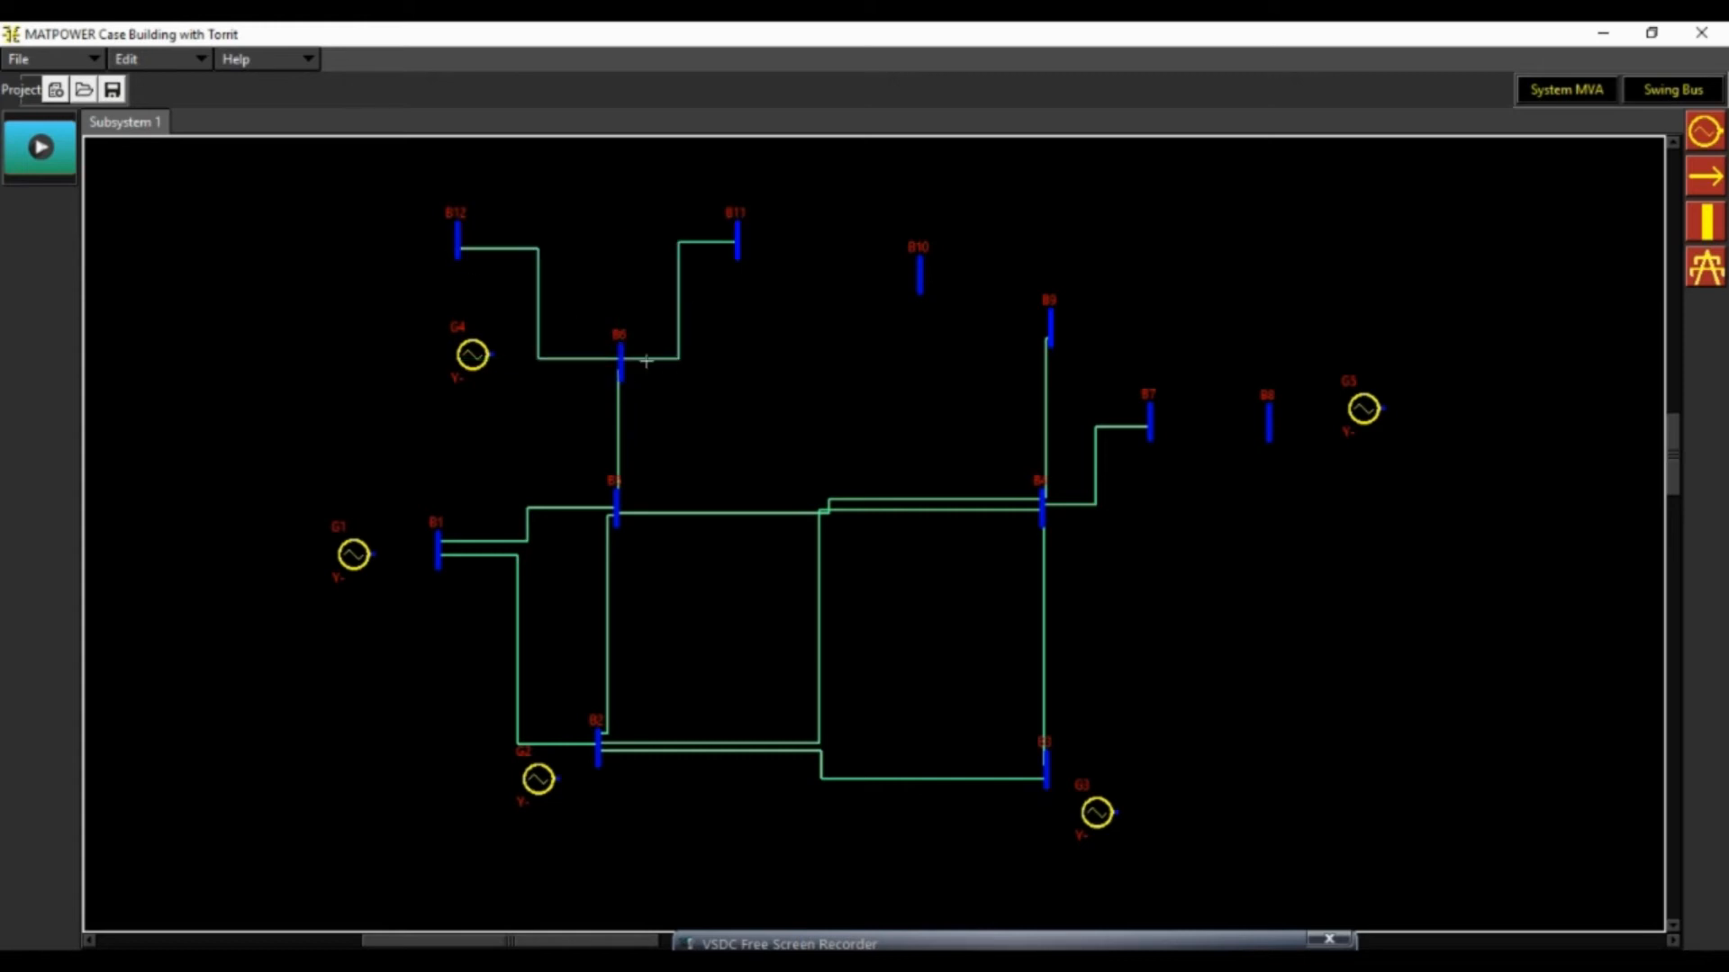
{"action": "left_click", "coordinate": [620, 353]}
{"action": "scroll", "coordinate": [633, 270], "scroll_direction": "up", "scroll_amount": 3}
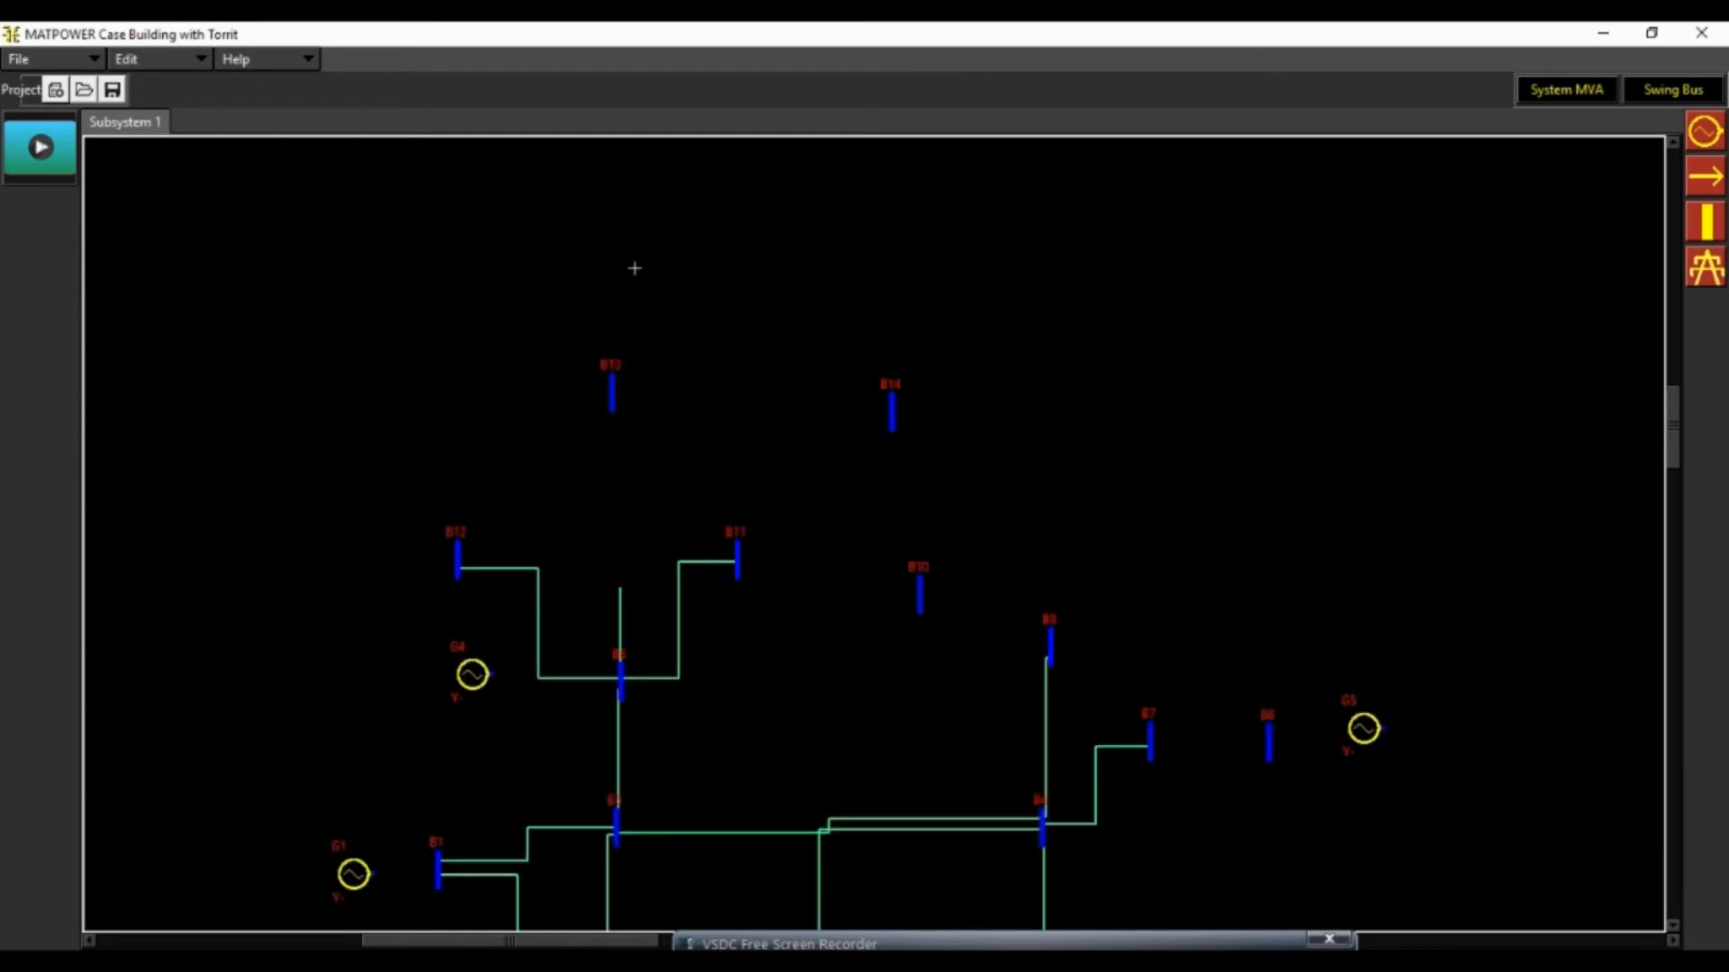
{"action": "left_click", "coordinate": [611, 395]}
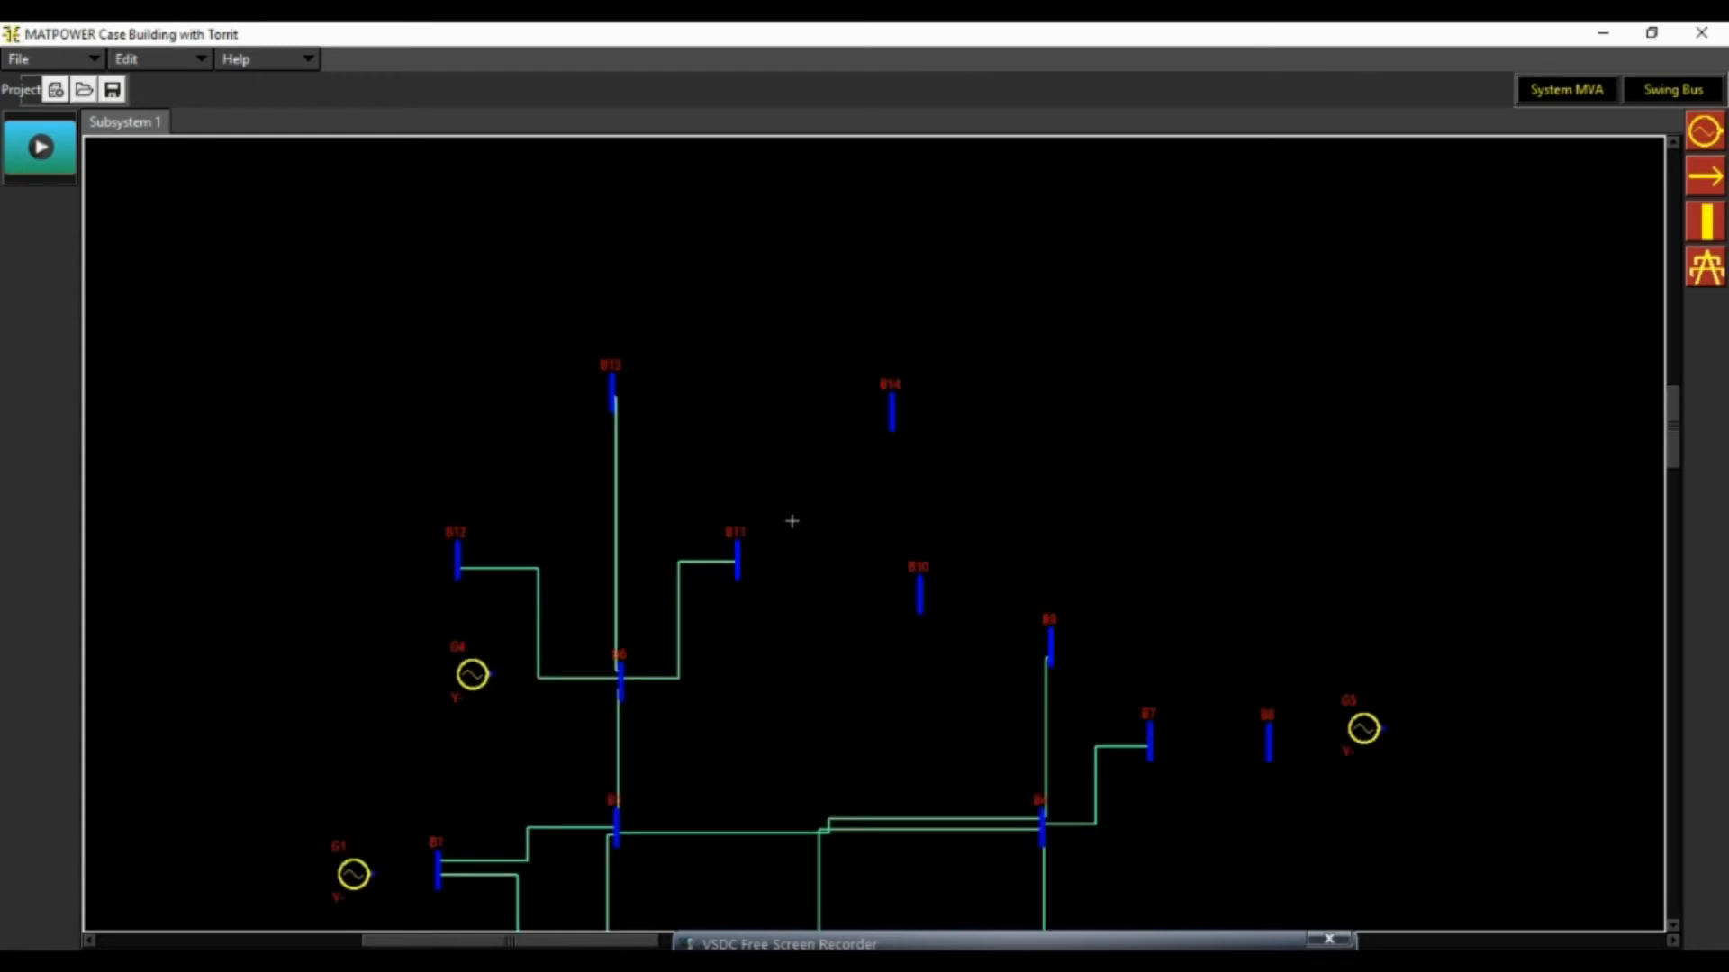
Draw transmission lines from bus B7 to buses B8 and B9
{"action": "scroll", "coordinate": [1148, 639], "scroll_direction": "down", "scroll_amount": 3}
{"action": "scroll", "coordinate": [1148, 640], "scroll_direction": "down", "scroll_amount": 3}
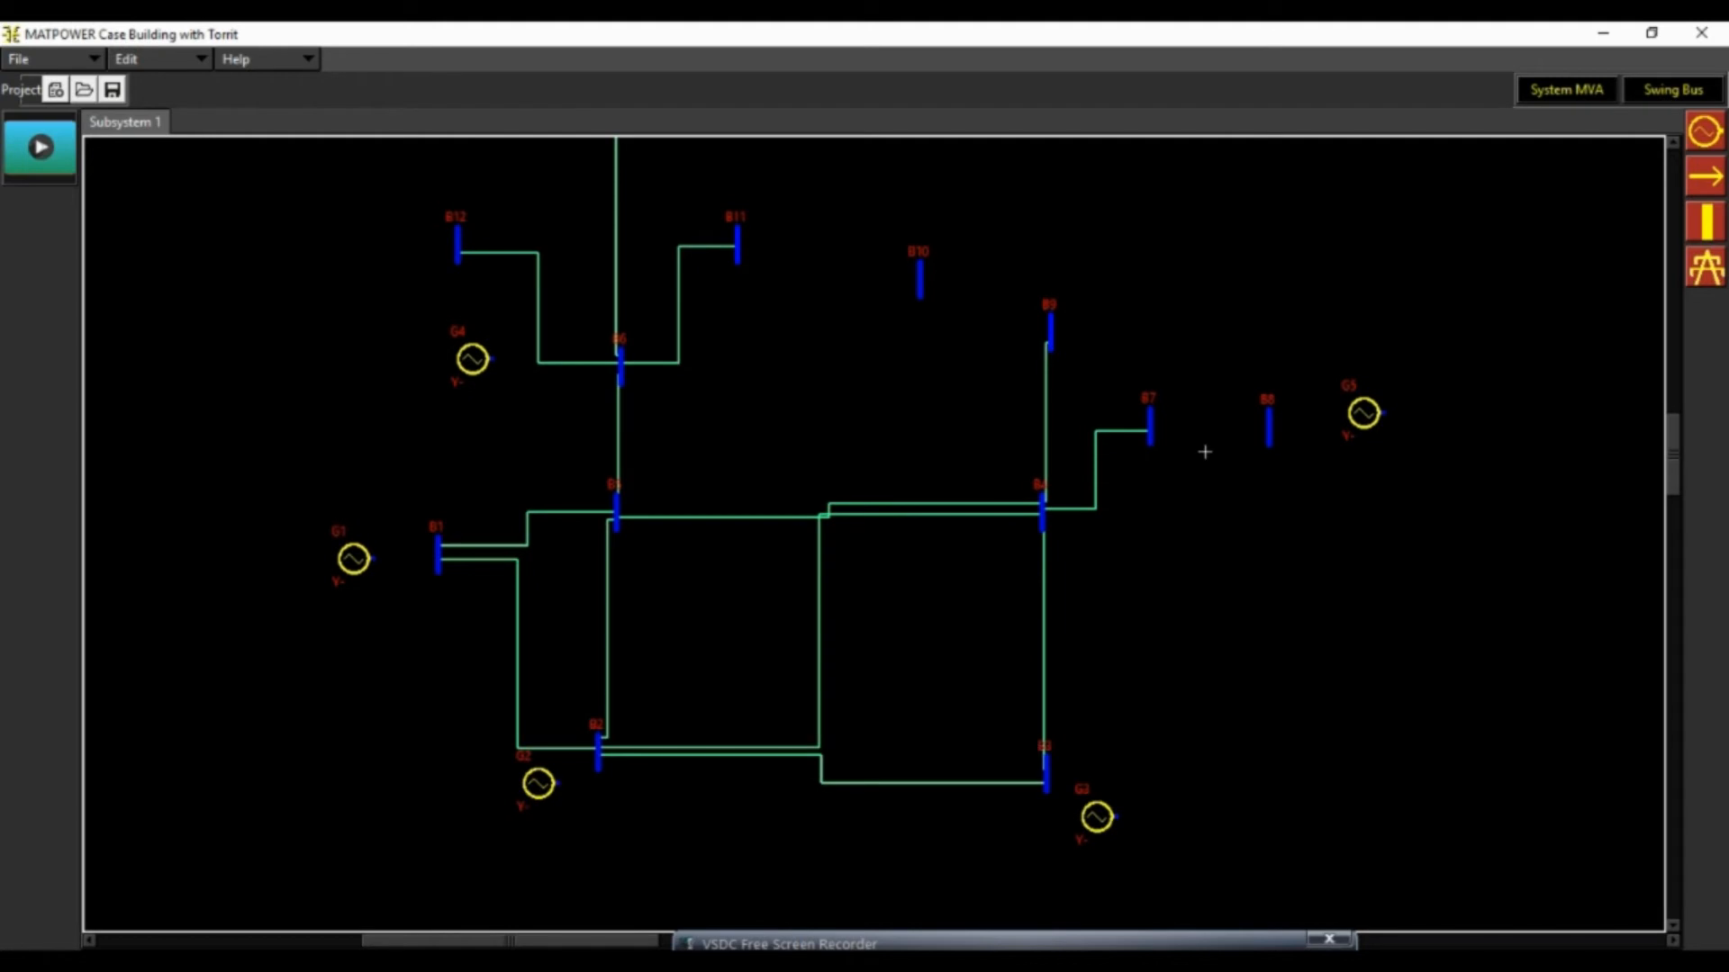
{"action": "left_click", "coordinate": [1150, 427]}
{"action": "left_click", "coordinate": [1268, 427]}
{"action": "left_click", "coordinate": [1149, 421]}
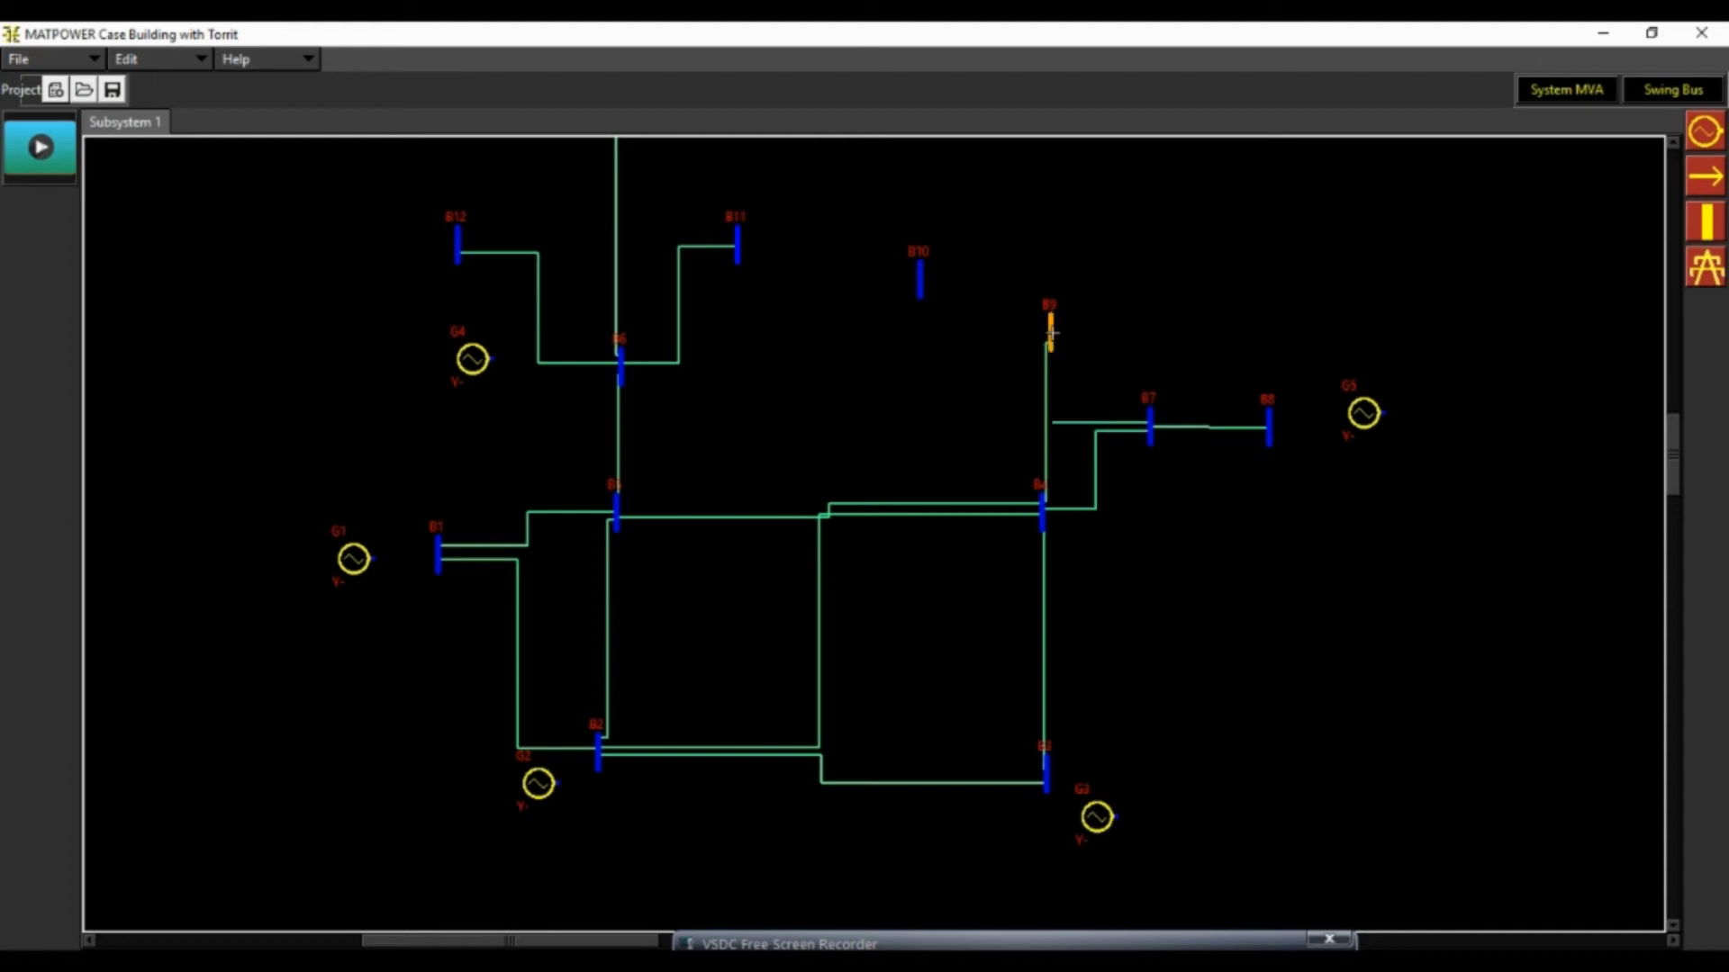
{"action": "left_click", "coordinate": [1049, 334]}
Draw transmission lines from bus B9 to buses B10 and B14
{"action": "scroll", "coordinate": [1138, 360], "scroll_direction": "up", "scroll_amount": 3}
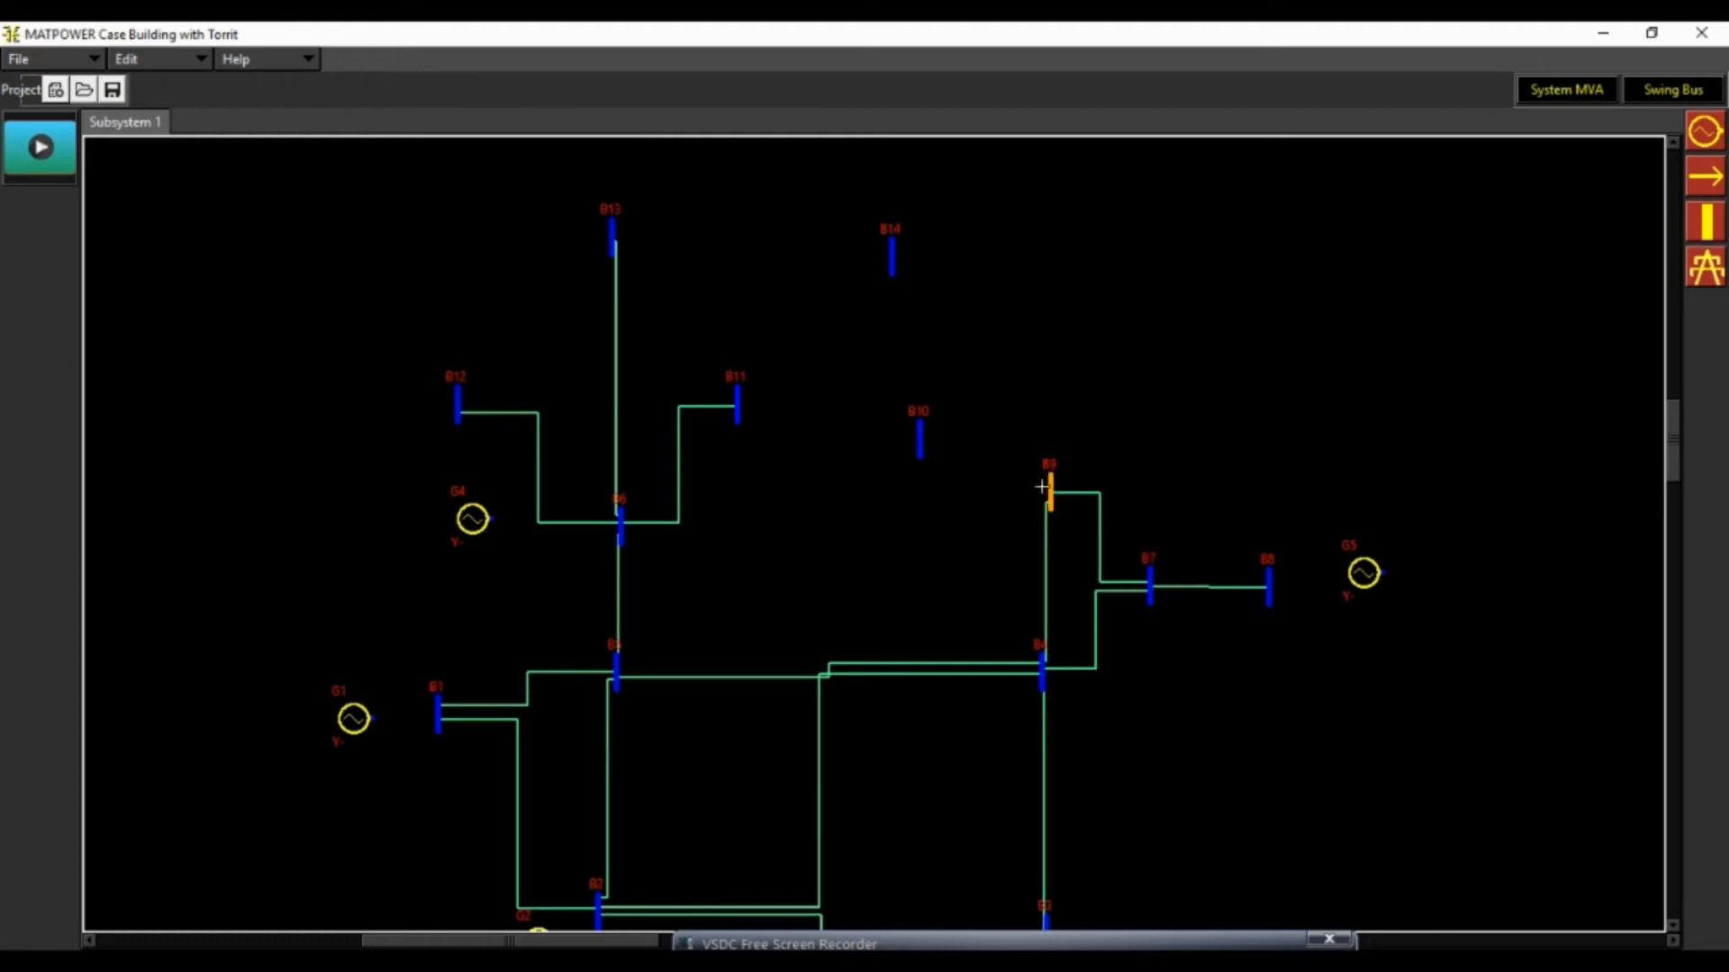
{"action": "left_click_drag", "start_coordinate": [1043, 487], "coordinate": [918, 442]}
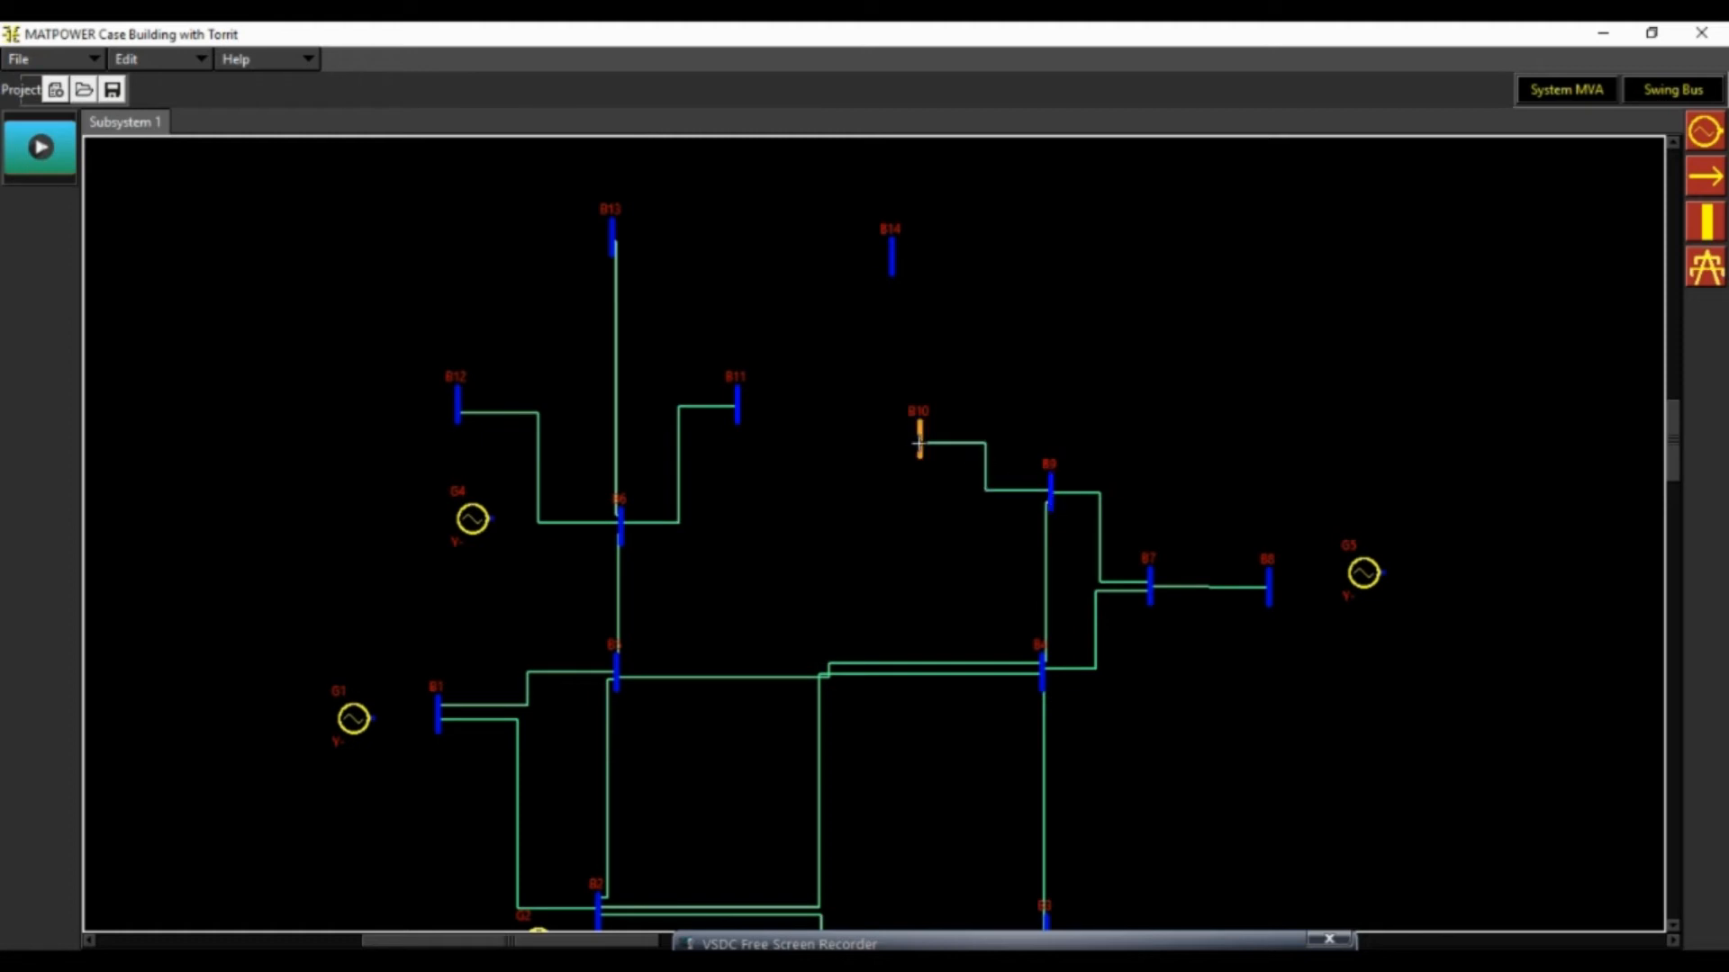
{"action": "left_click_drag", "start_coordinate": [1050, 490], "coordinate": [893, 262]}
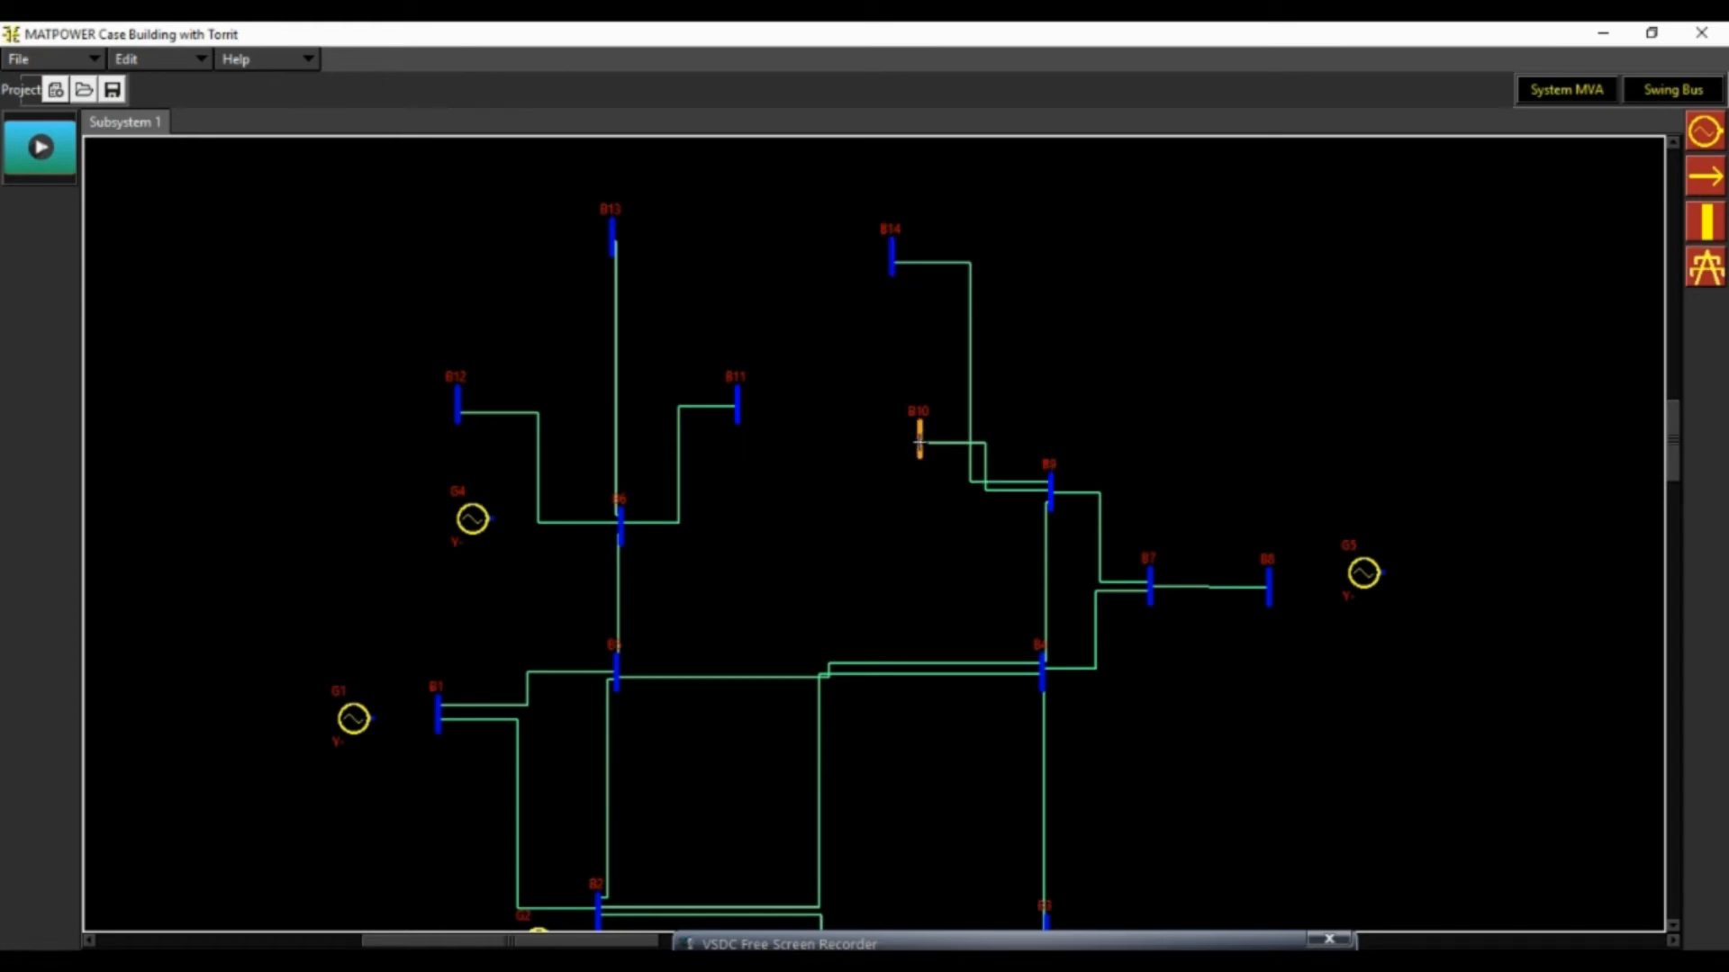
Draw transmission lines from bus B10 to B11, from B12 to B13, and from B13 to B14
{"action": "left_click_drag", "start_coordinate": [919, 441], "coordinate": [736, 403]}
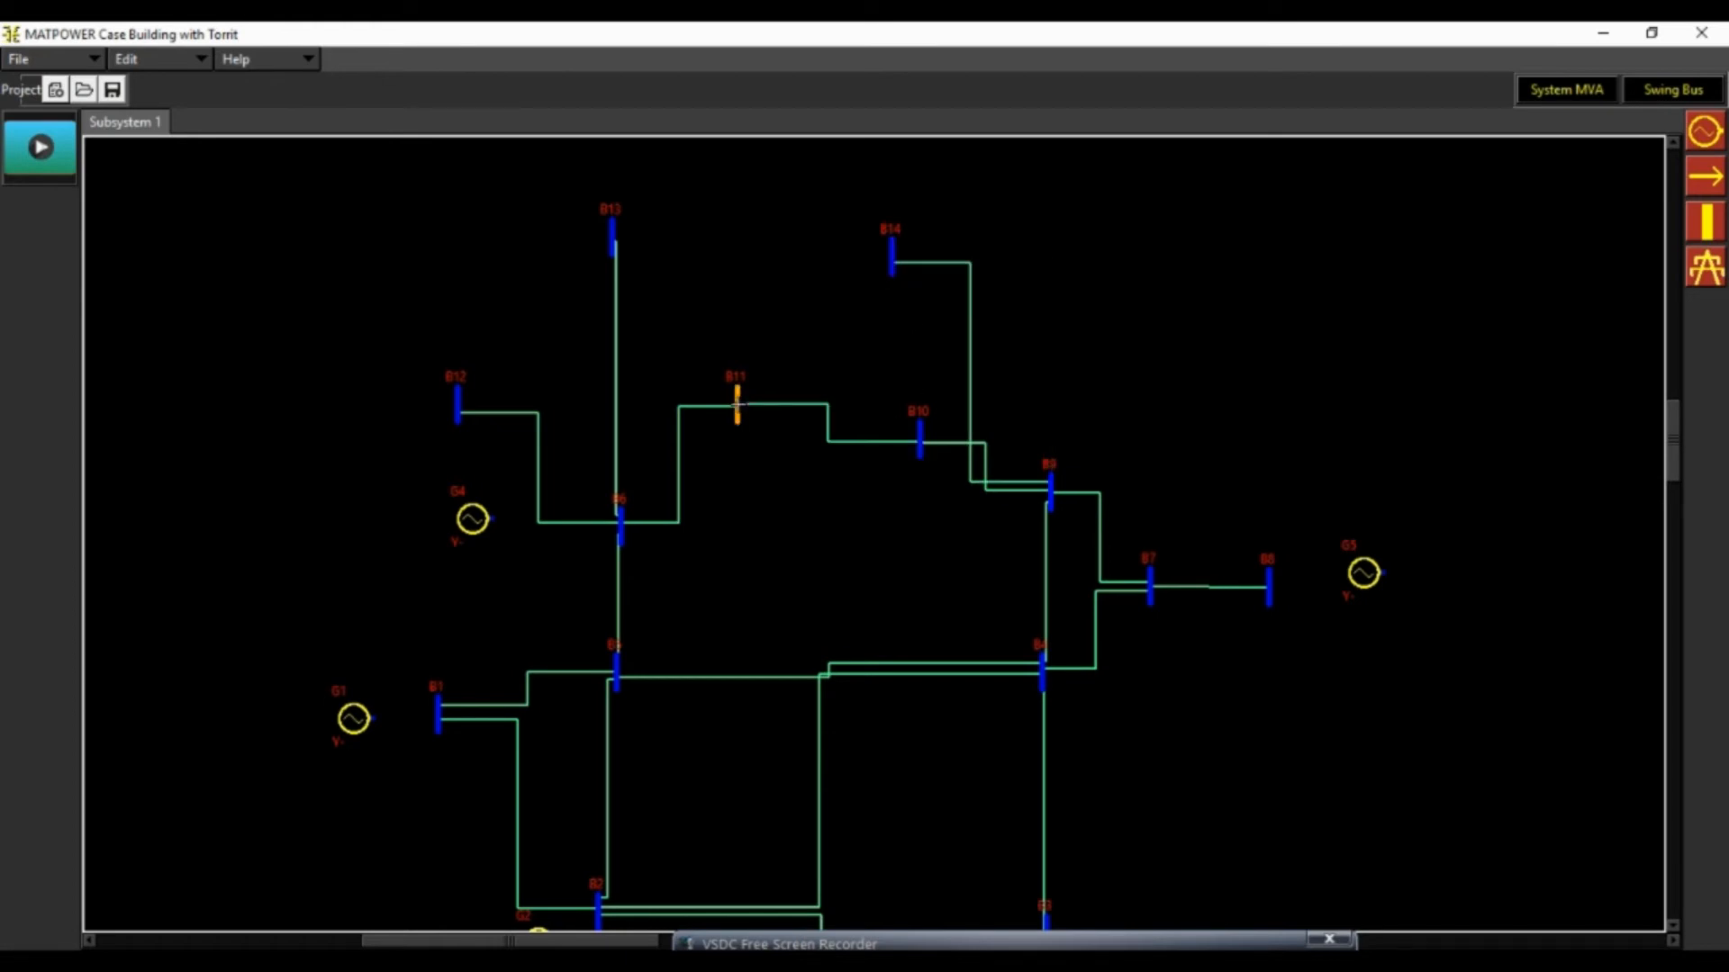
{"action": "left_click_drag", "start_coordinate": [455, 402], "coordinate": [888, 252]}
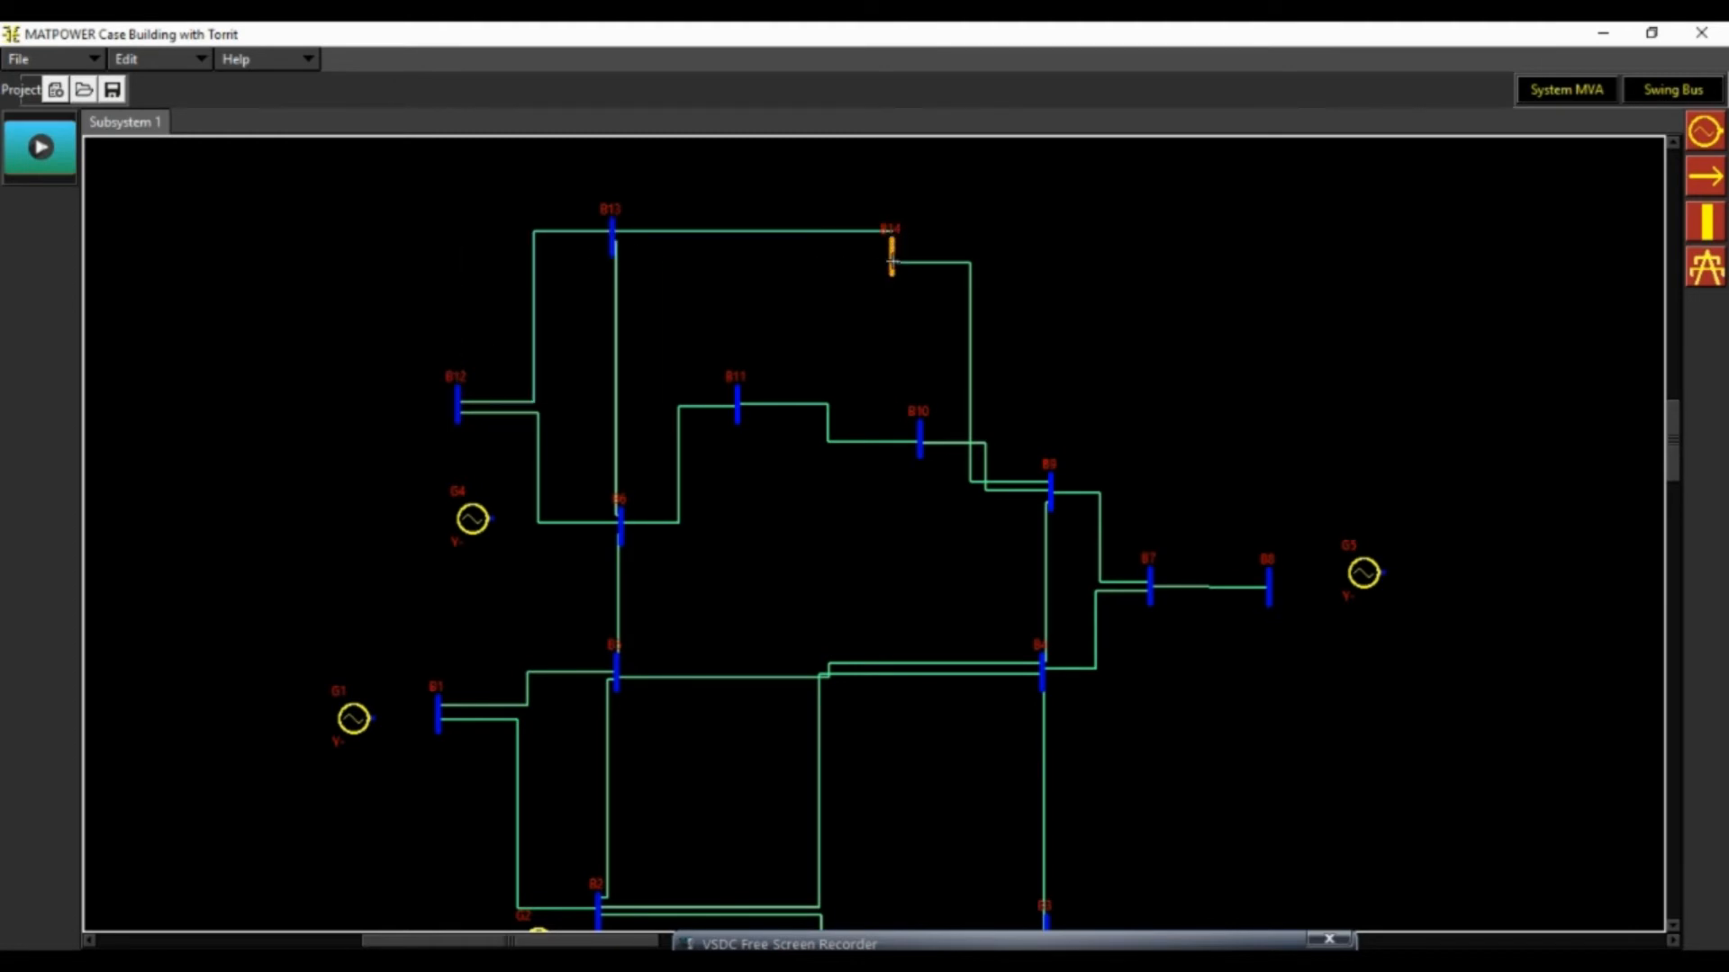
{"action": "scroll", "coordinate": [1270, 380], "scroll_direction": "down", "scroll_amount": 5}
{"action": "scroll", "coordinate": [1270, 380], "scroll_direction": "up", "scroll_amount": 3}
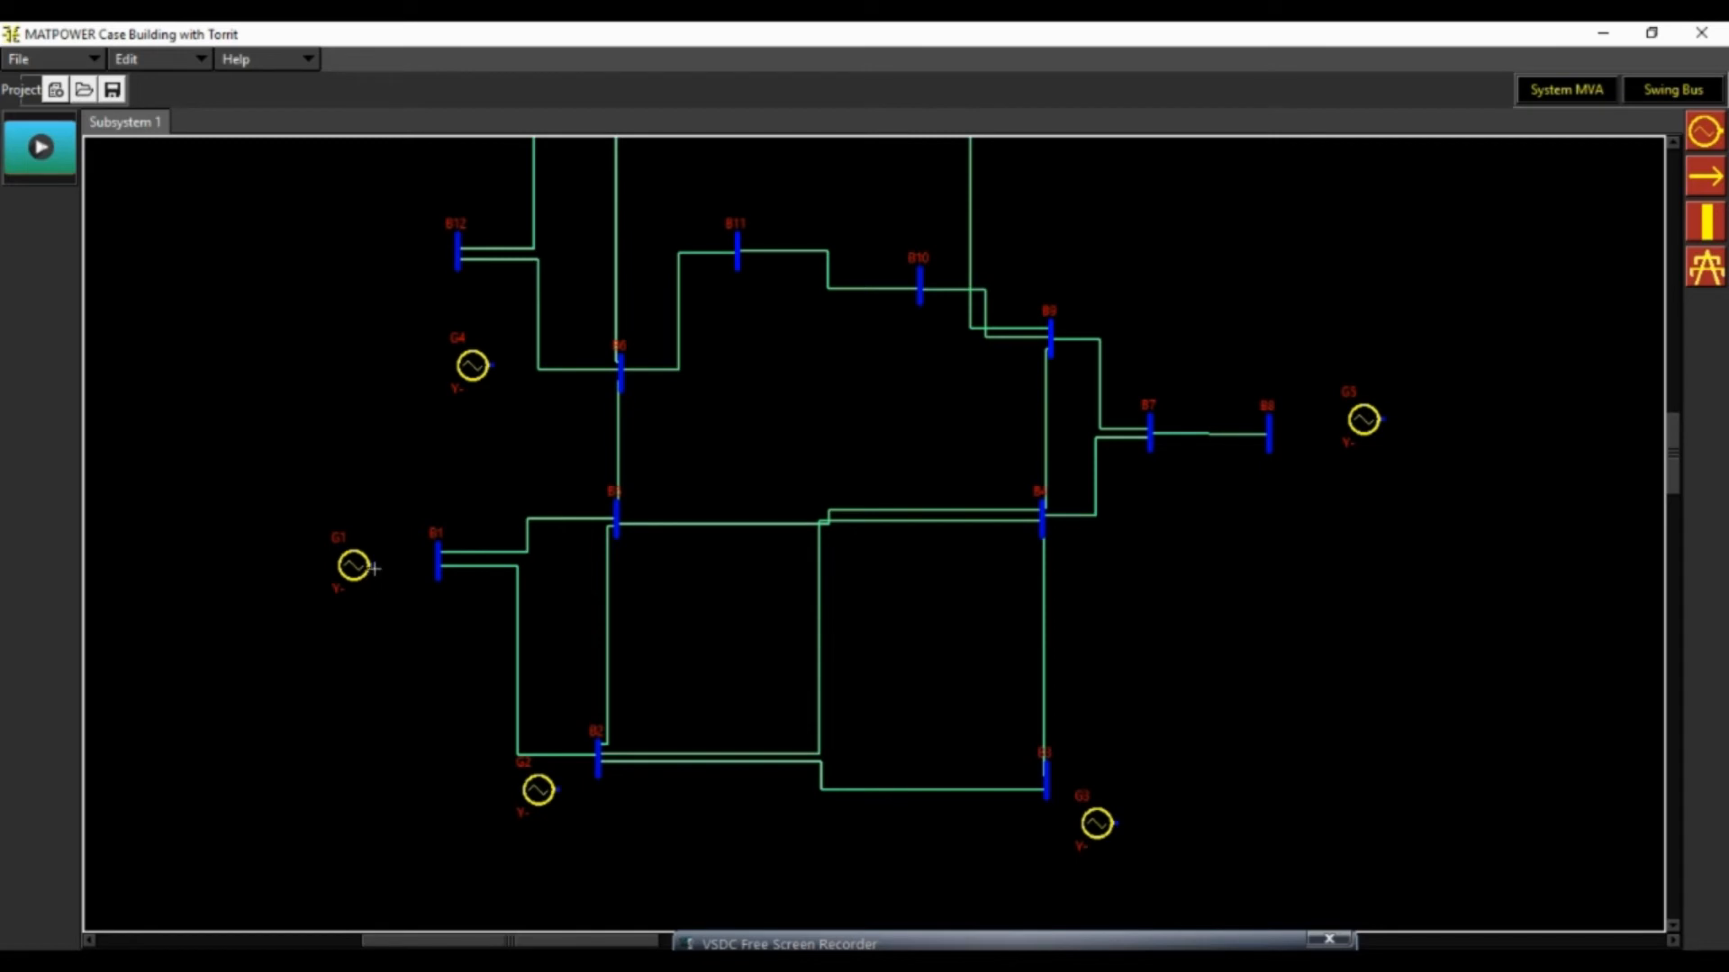
Place one load beside each of buses B2, B3, B4, B5 and B6
{"action": "left_click", "coordinate": [1704, 176]}
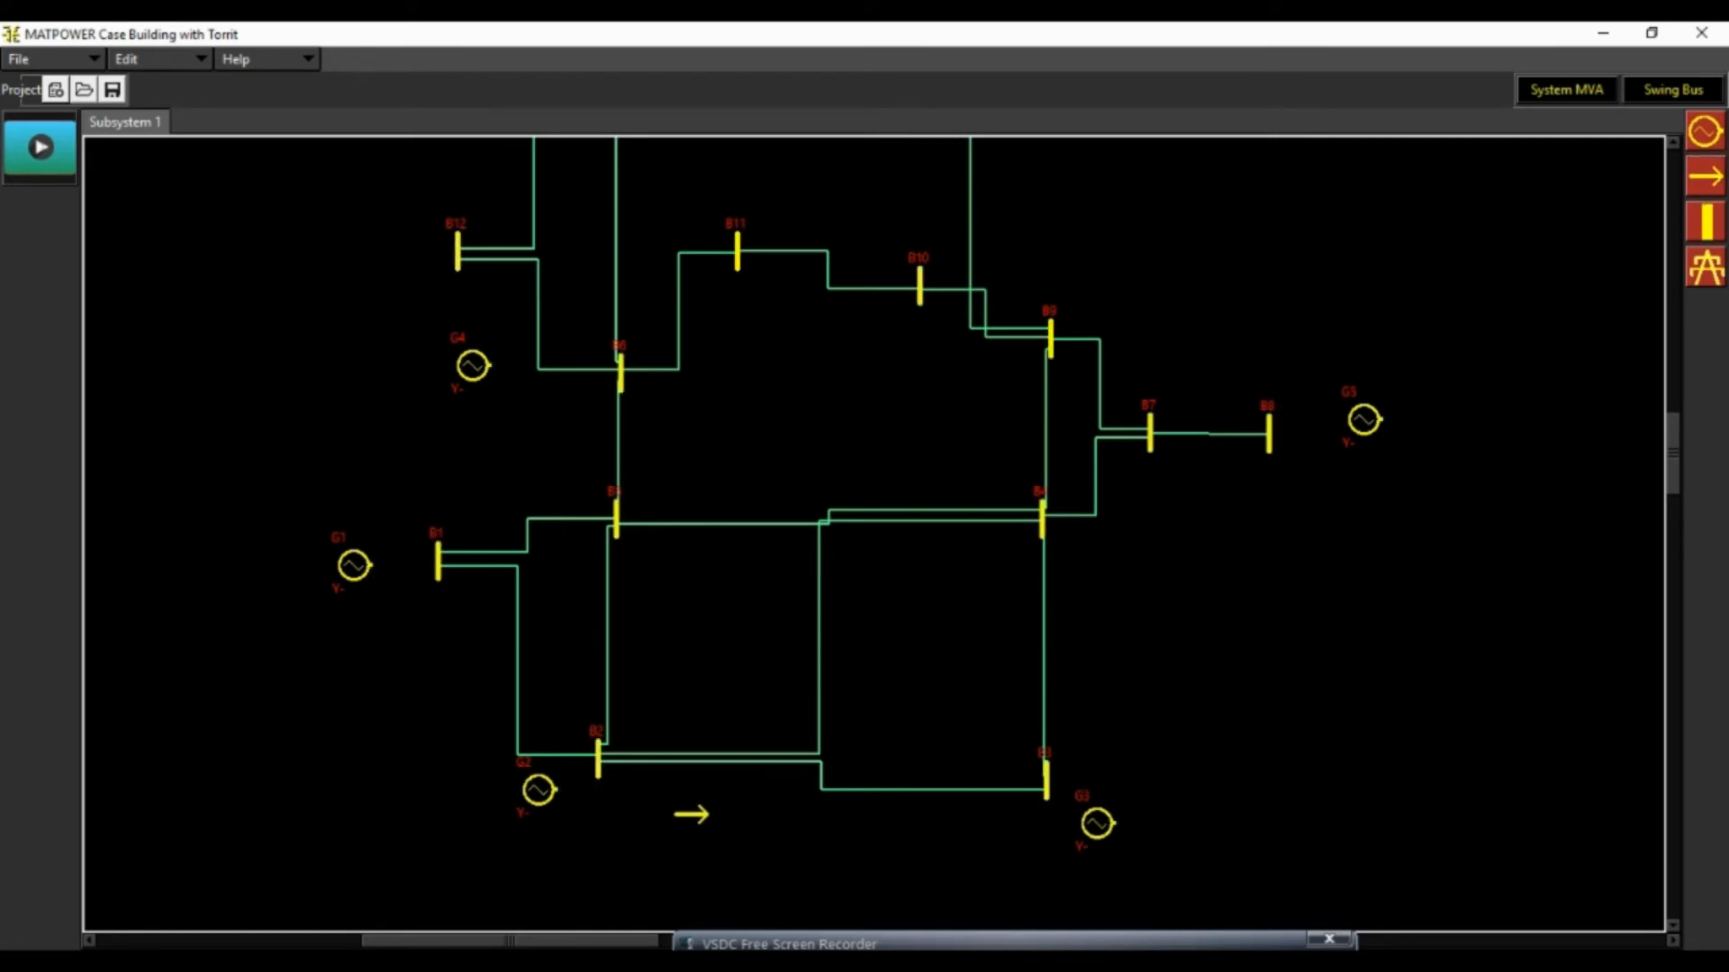
{"action": "left_click", "coordinate": [664, 808]}
{"action": "left_click", "coordinate": [1116, 766]}
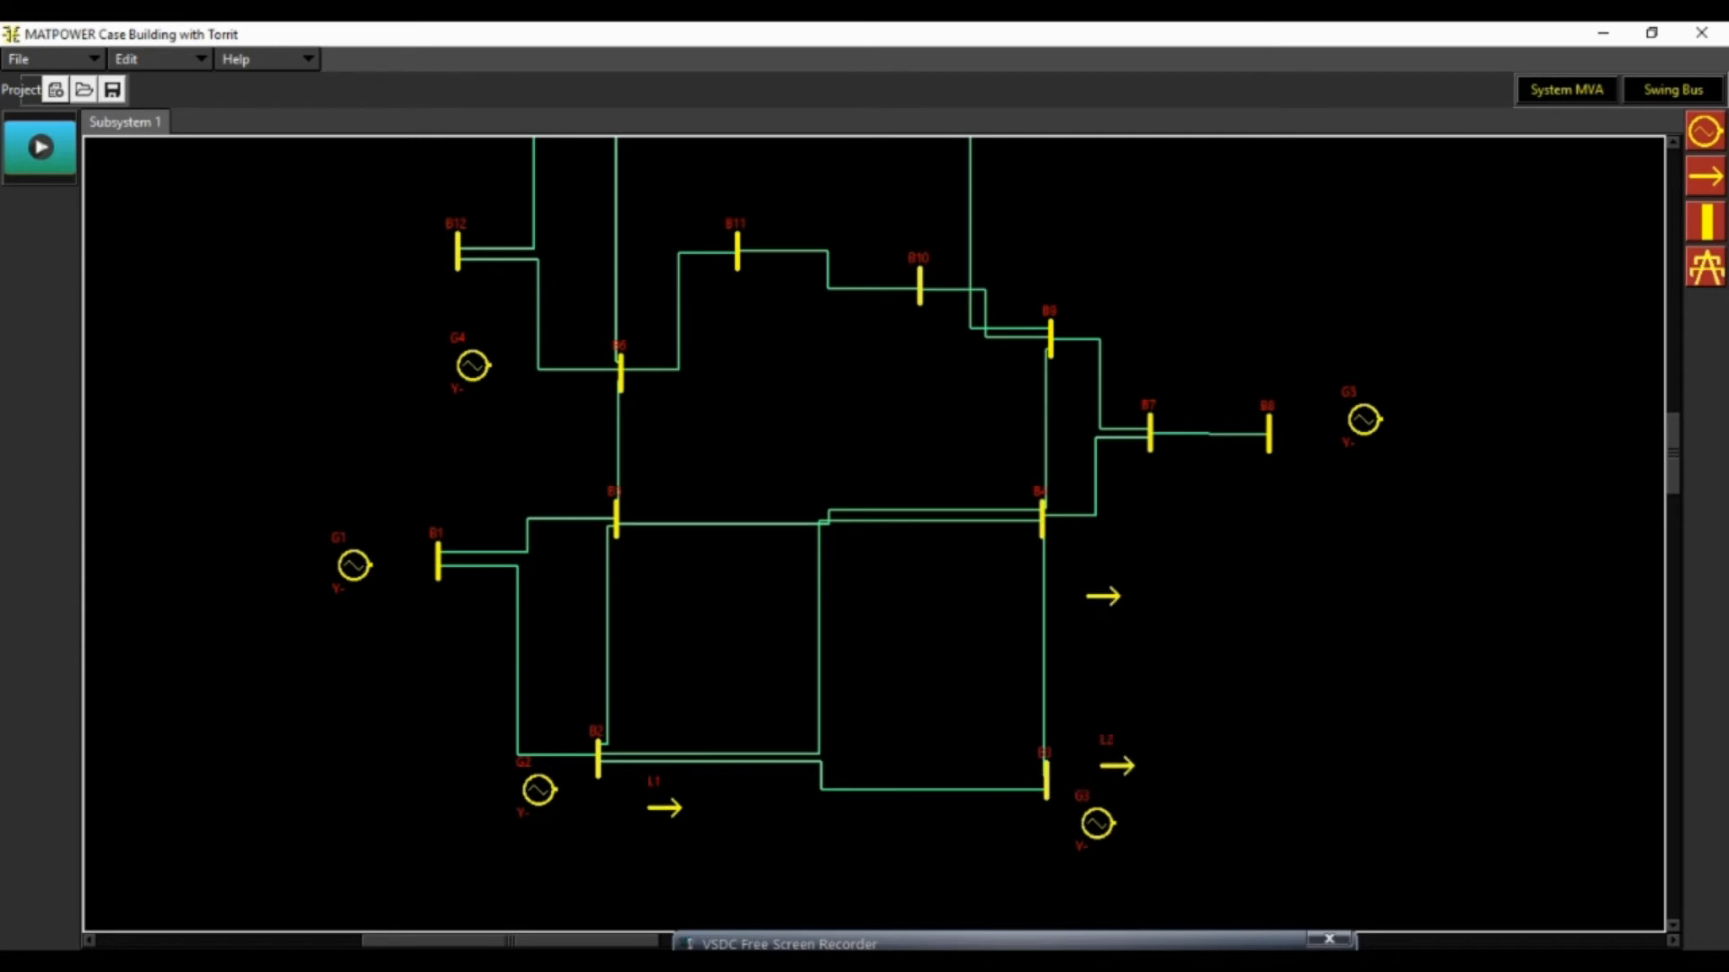
{"action": "left_click", "coordinate": [1133, 552]}
{"action": "left_click", "coordinate": [665, 499]}
{"action": "left_click", "coordinate": [676, 406]}
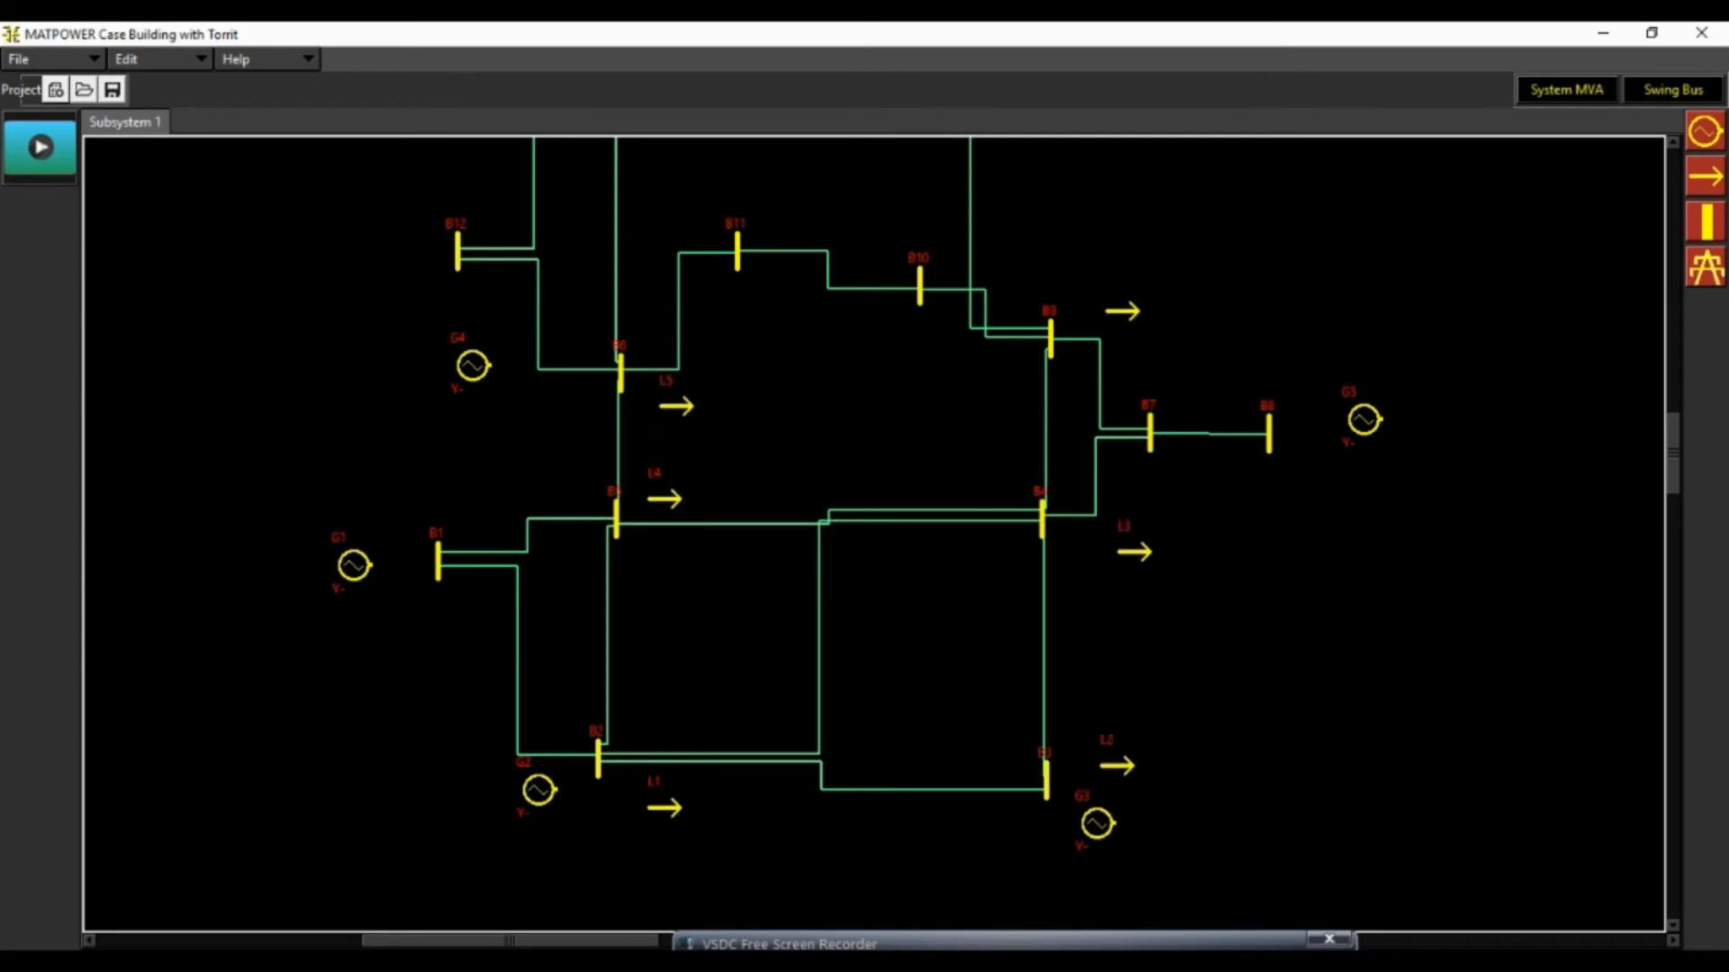
Place one load beside each of buses B9, B10, B11, B12, B13 and B14
{"action": "left_click", "coordinate": [1121, 311]}
{"action": "left_click", "coordinate": [917, 217]}
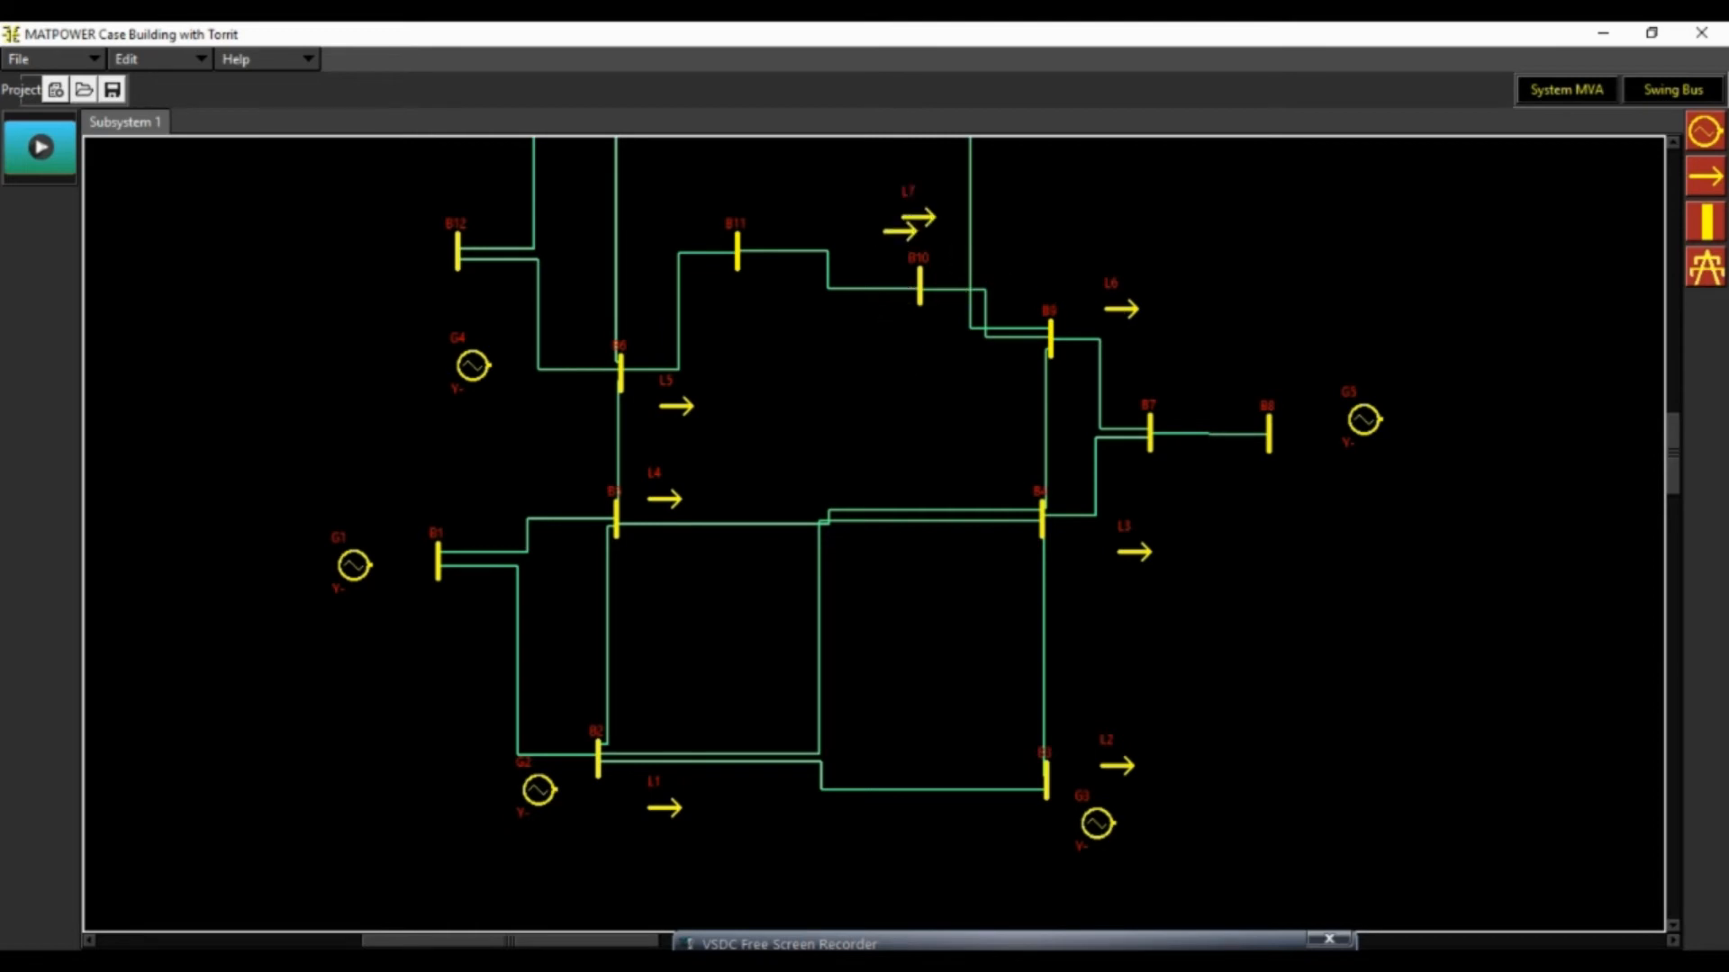
{"action": "left_click", "coordinate": [780, 212]}
{"action": "left_click", "coordinate": [393, 252]}
{"action": "scroll", "coordinate": [532, 316], "scroll_direction": "up", "scroll_amount": 3}
{"action": "left_click", "coordinate": [664, 336]}
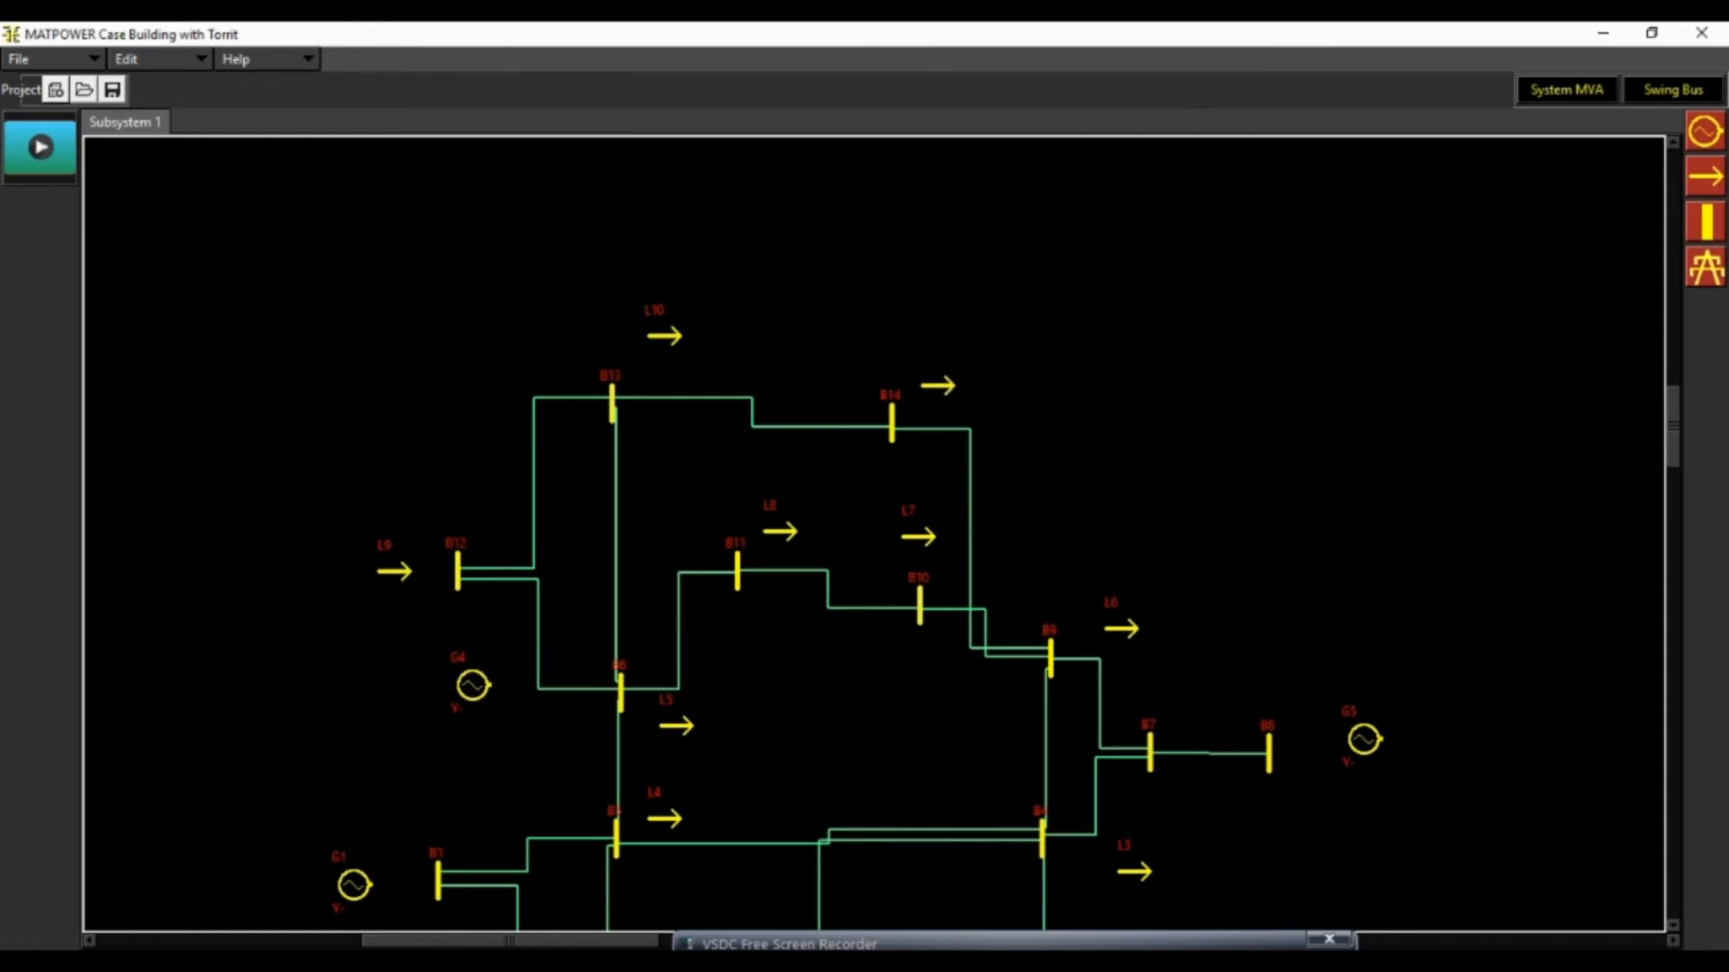
Connect generator G1 to bus B1, and connect generator G2 and load L1 to bus B2
{"action": "scroll", "coordinate": [938, 385], "scroll_direction": "down", "scroll_amount": 5}
{"action": "left_click", "coordinate": [1705, 267]}
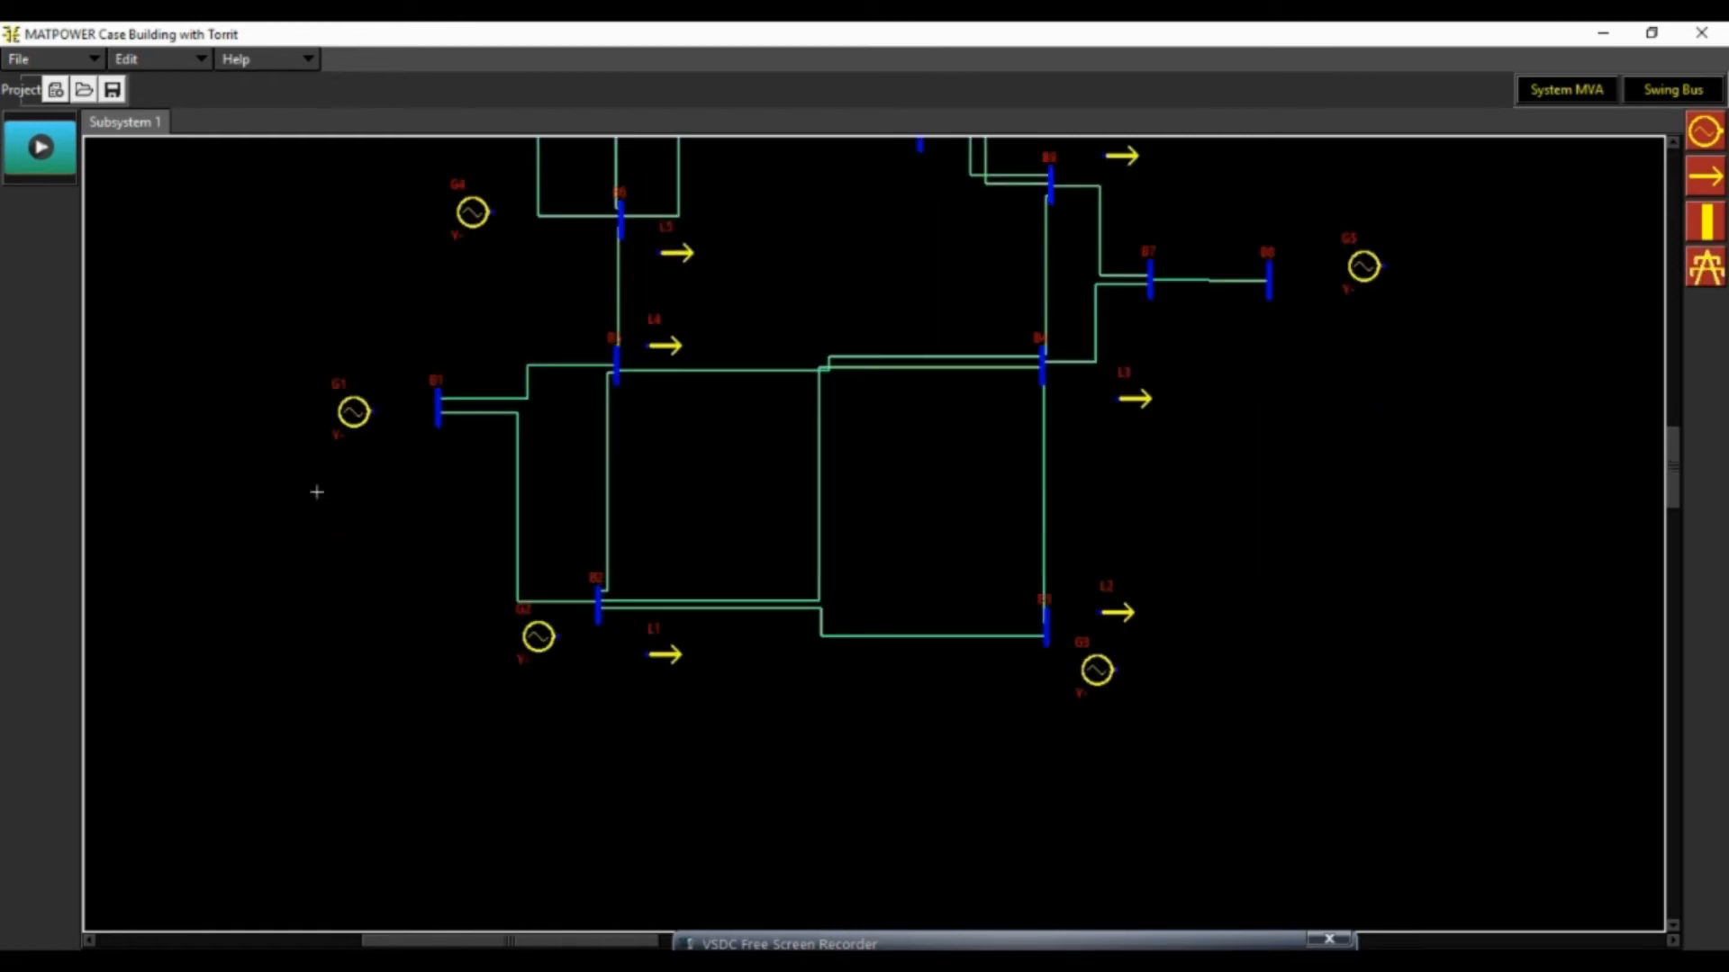
{"action": "left_click", "coordinate": [370, 411]}
{"action": "left_click", "coordinate": [438, 409]}
{"action": "left_click", "coordinate": [557, 636]}
{"action": "left_click", "coordinate": [598, 612]}
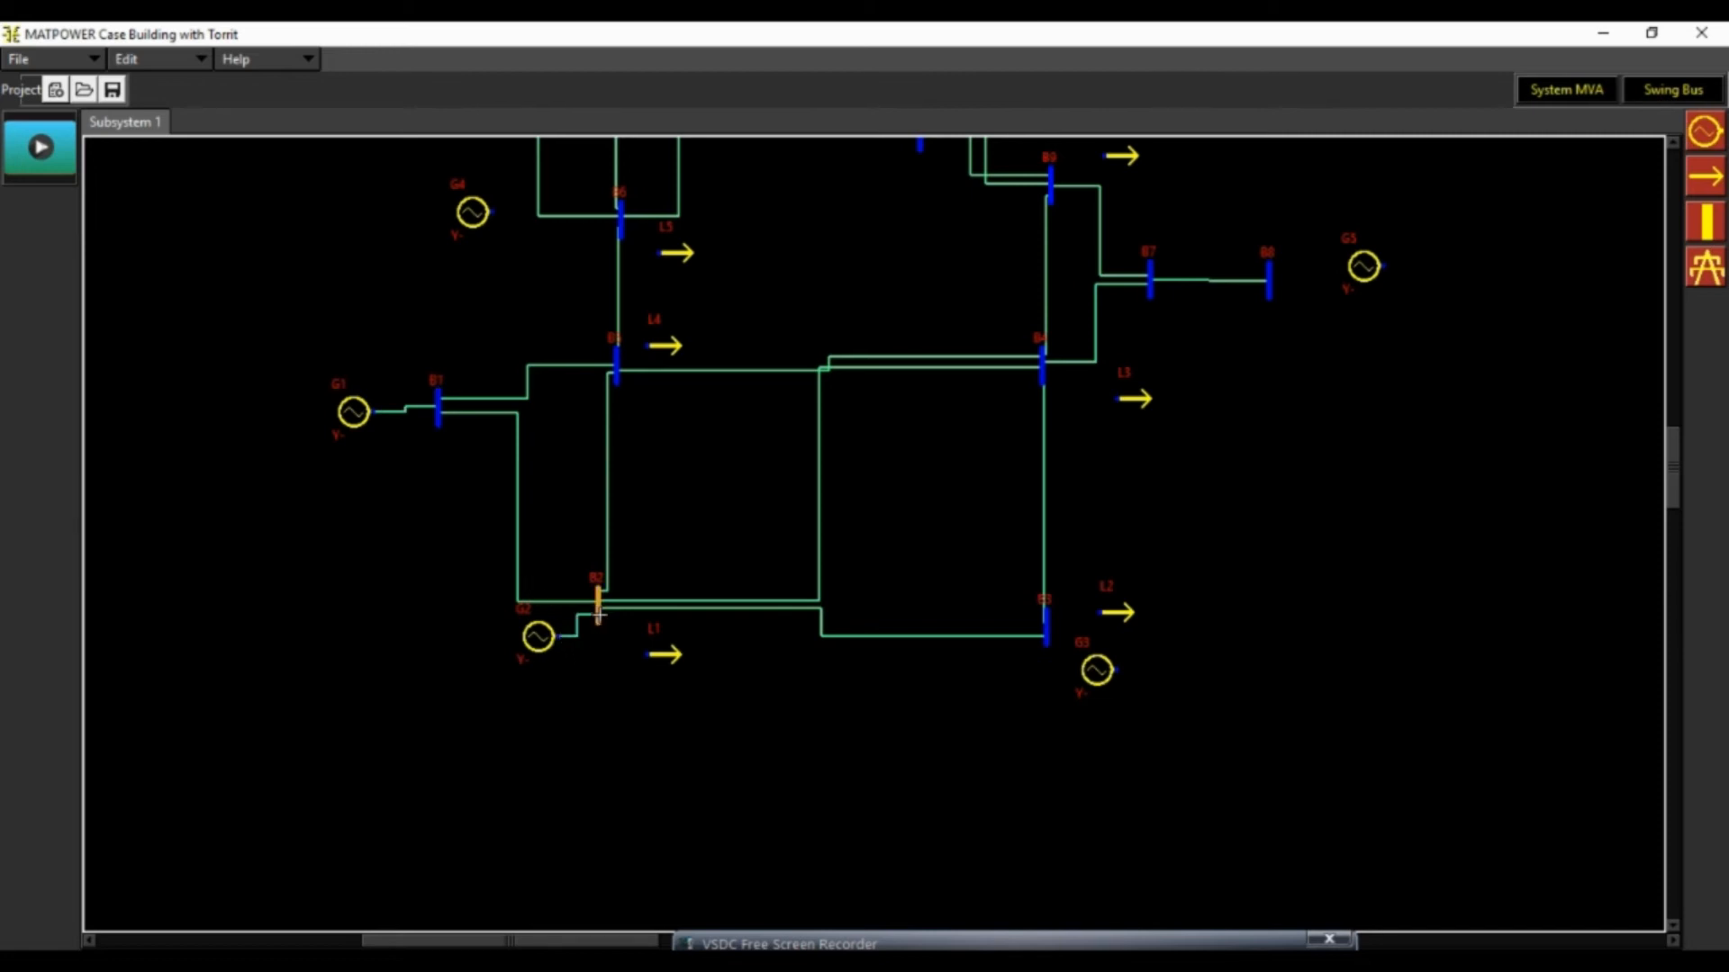
{"action": "left_click", "coordinate": [647, 654]}
{"action": "left_click", "coordinate": [598, 614]}
Connect generator G3 and load L2 to bus B3, and load L3 to bus B4
{"action": "left_click", "coordinate": [1118, 670]}
{"action": "left_click", "coordinate": [1047, 635]}
{"action": "left_click", "coordinate": [1100, 612]}
{"action": "left_click", "coordinate": [1046, 621]}
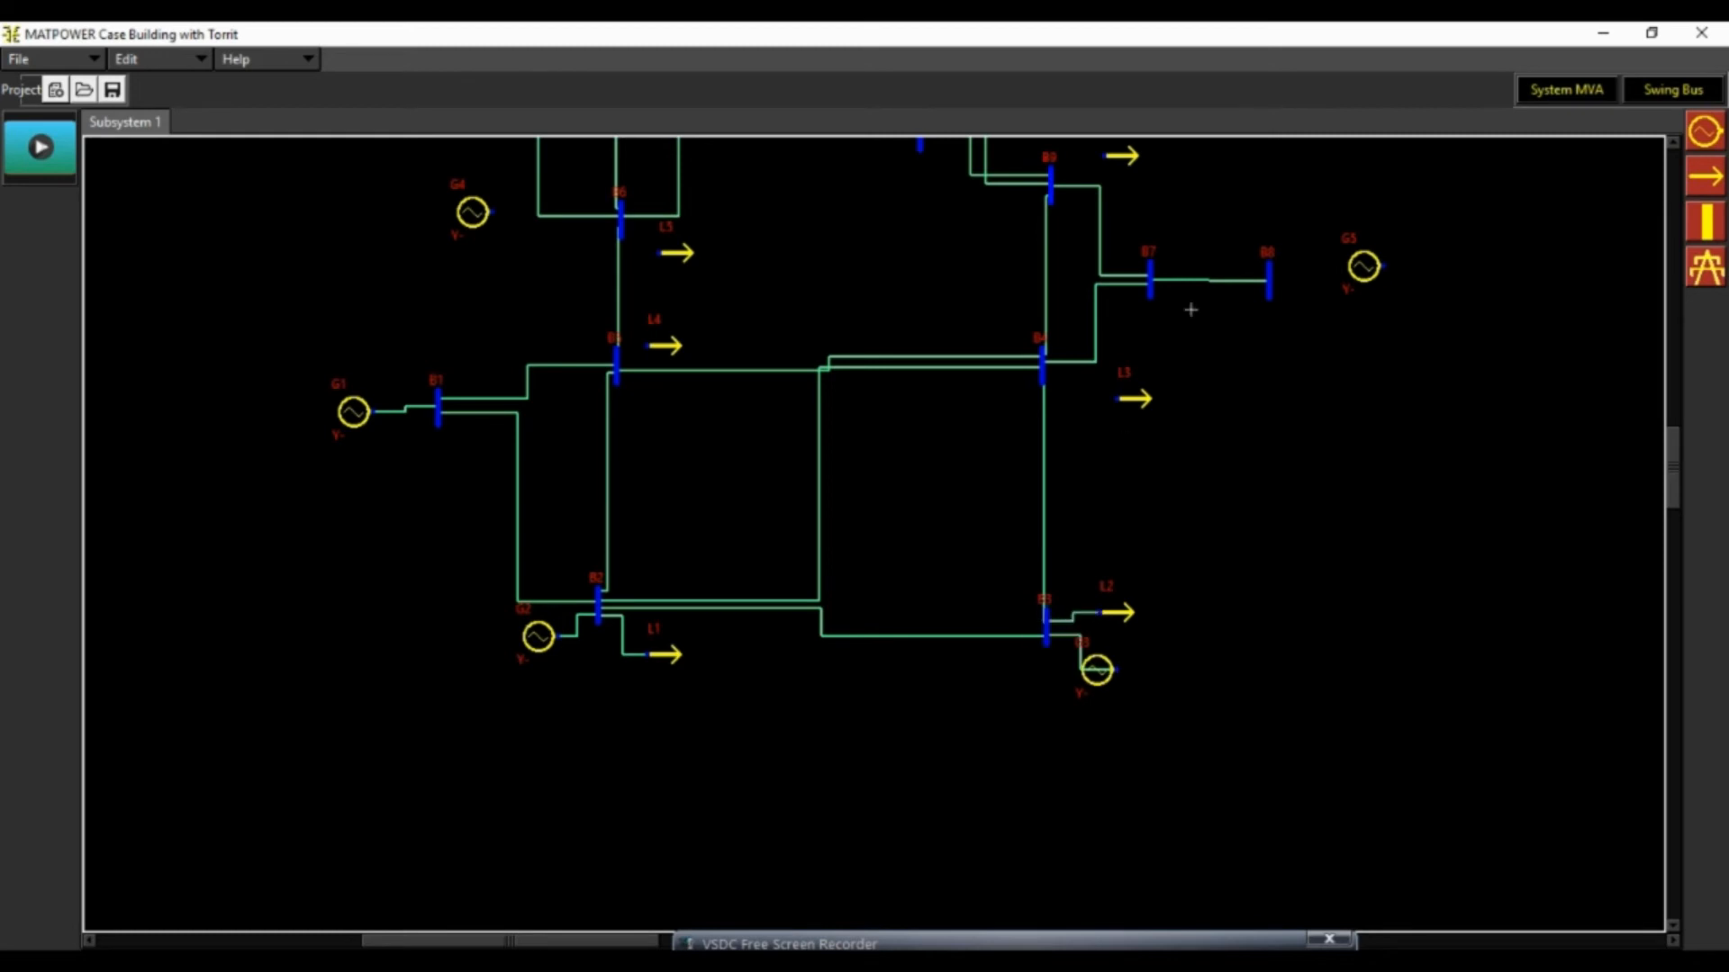
{"action": "left_click", "coordinate": [1117, 401]}
{"action": "left_click", "coordinate": [1042, 361]}
Connect load L4 to bus B5, and connect load L5 and generator G4 to bus B6
{"action": "left_click", "coordinate": [647, 347]}
{"action": "left_click", "coordinate": [618, 359]}
{"action": "left_click", "coordinate": [660, 253]}
{"action": "left_click", "coordinate": [621, 227]}
{"action": "left_click", "coordinate": [487, 212]}
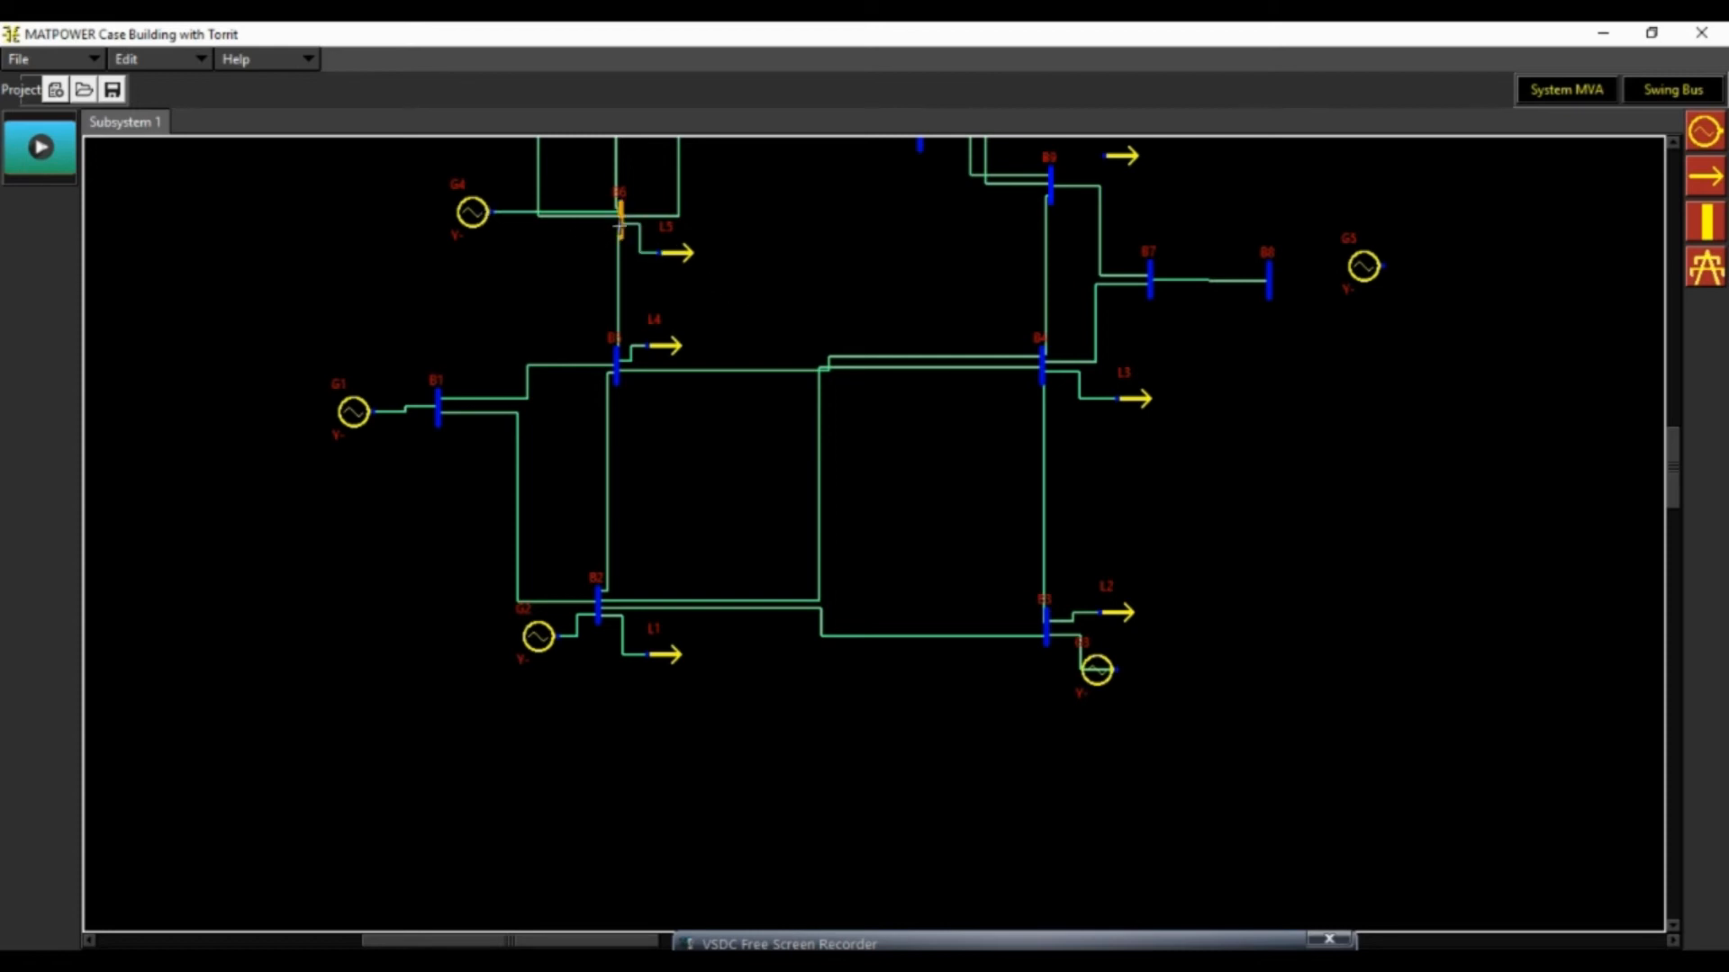
{"action": "left_click", "coordinate": [619, 220]}
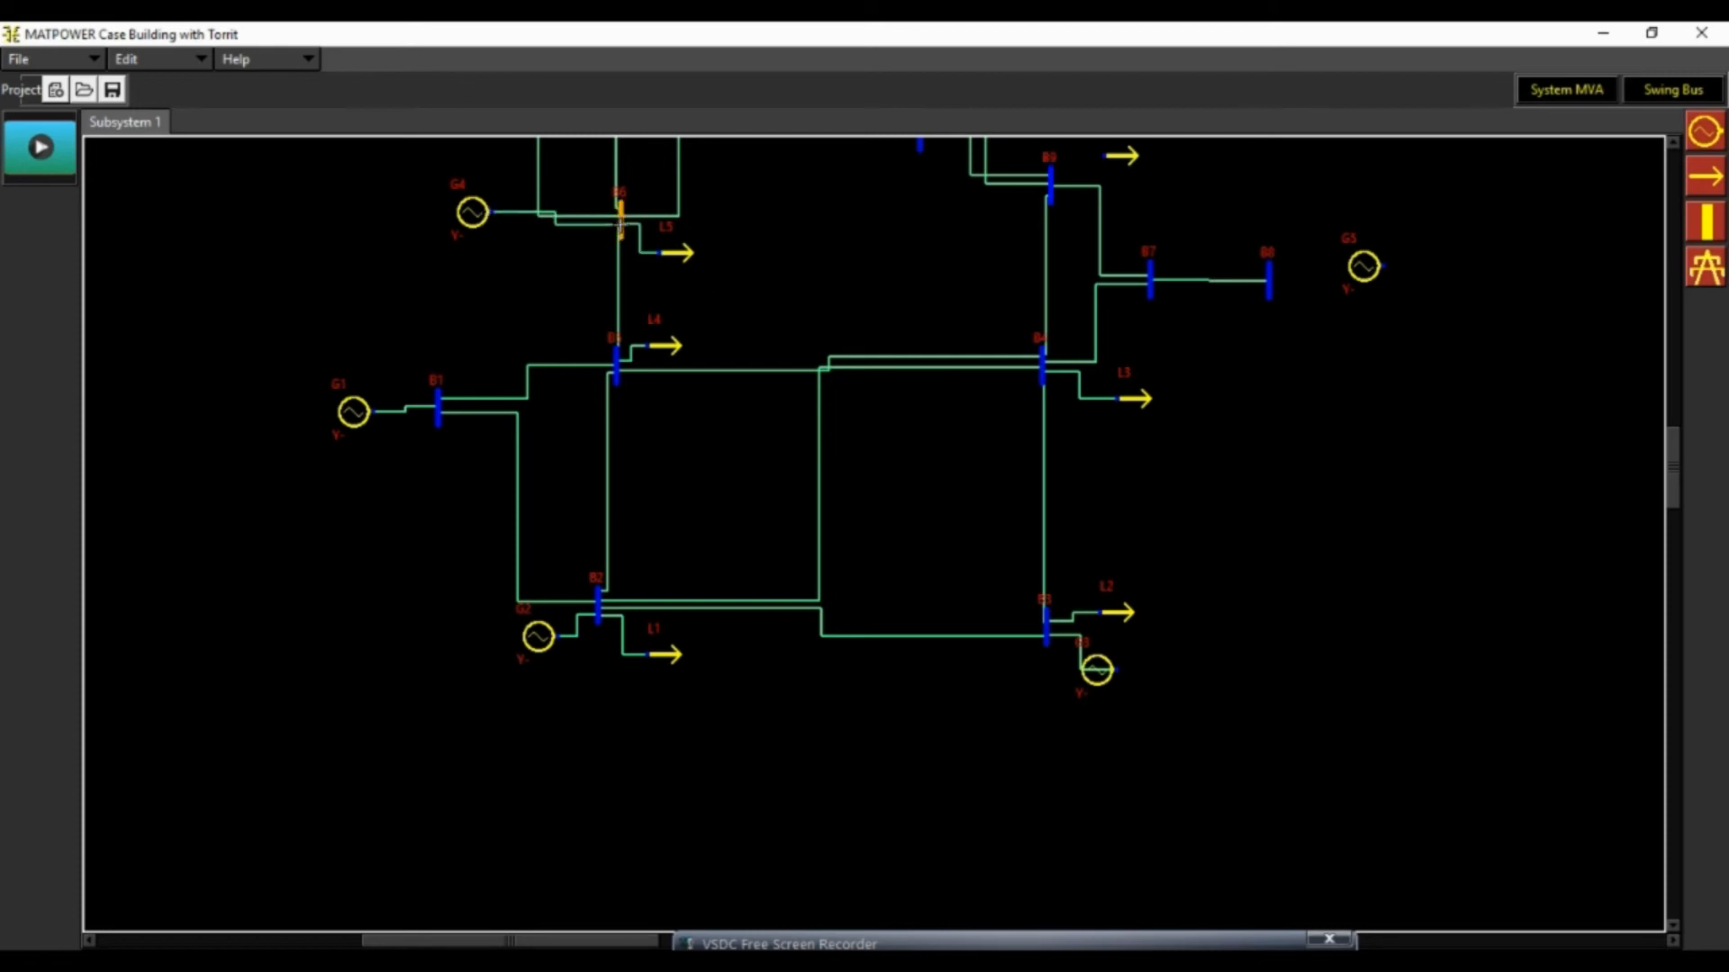
Connect generator G5 to bus B8 and load L6 to bus B9
{"action": "left_click", "coordinate": [1380, 266]}
{"action": "left_click", "coordinate": [1268, 283]}
{"action": "left_click", "coordinate": [1103, 156]}
{"action": "left_click", "coordinate": [1051, 176]}
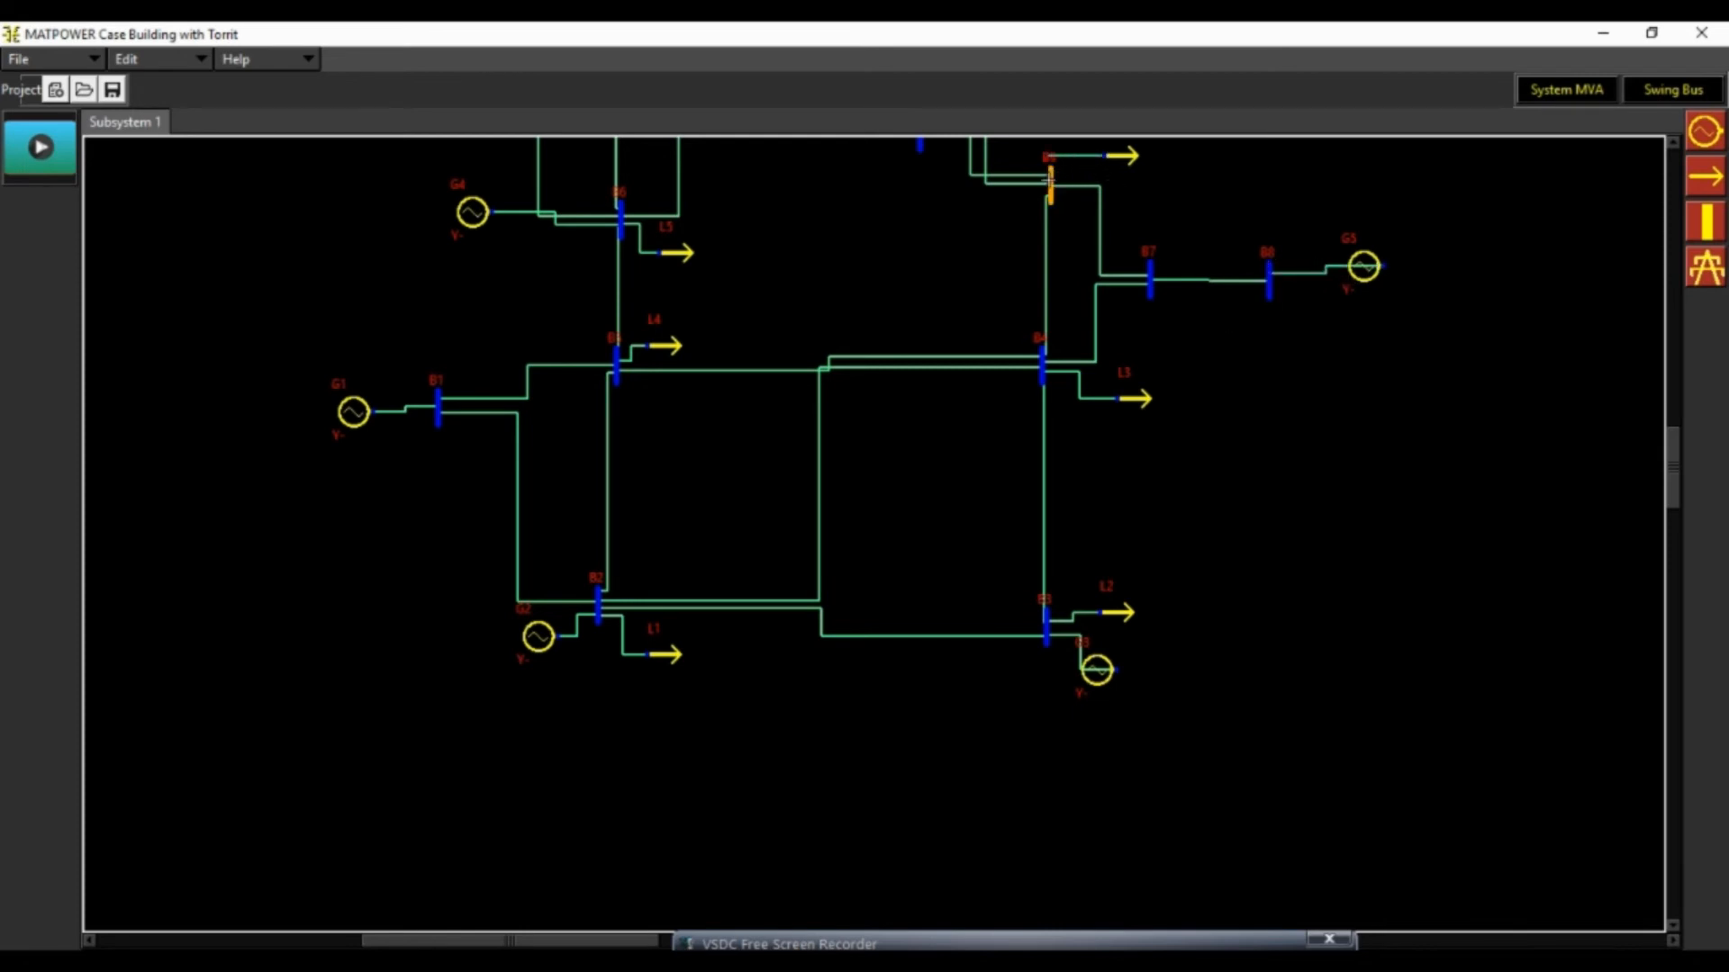
Connect load L7 to bus B10, load L8 to bus B11 and load L9 to bus B12
{"action": "scroll", "coordinate": [1264, 282], "scroll_direction": "up", "scroll_amount": 3}
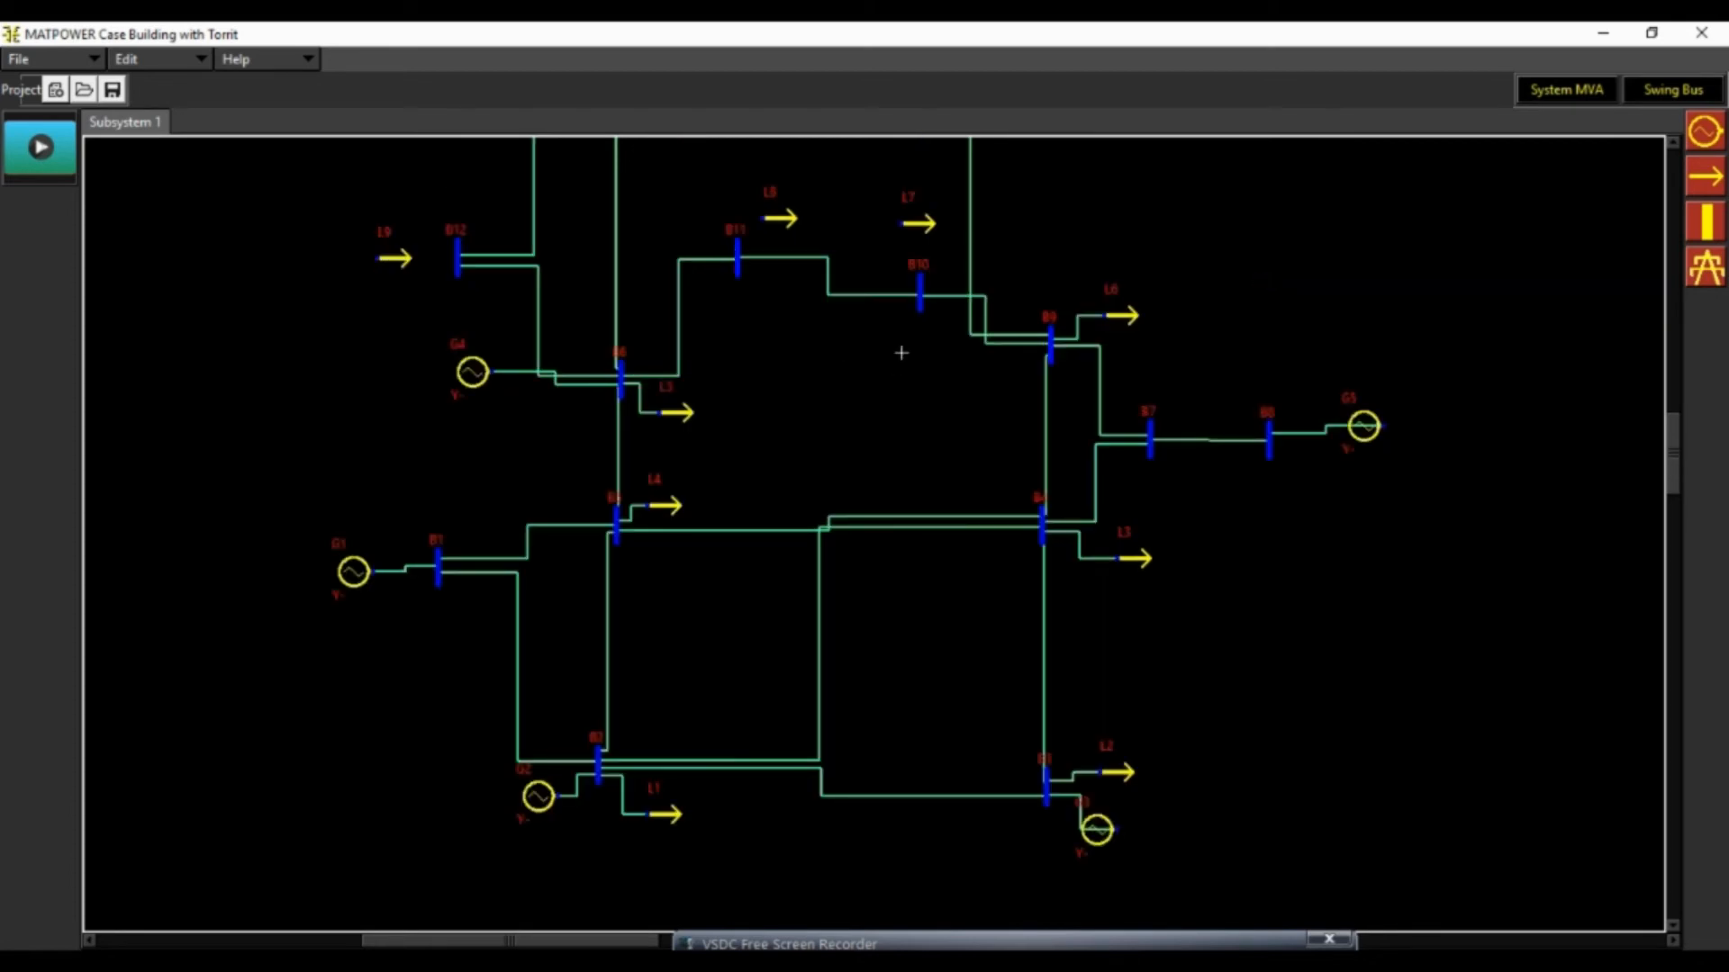
{"action": "left_click", "coordinate": [902, 225]}
{"action": "left_click", "coordinate": [919, 281]}
{"action": "left_click", "coordinate": [764, 219]}
{"action": "left_click", "coordinate": [738, 252]}
{"action": "left_click", "coordinate": [377, 259]}
{"action": "left_click", "coordinate": [458, 258]}
Connect load L10 to bus B13 and load L11 to bus B14, and leave line drawing
{"action": "scroll", "coordinate": [776, 279], "scroll_direction": "up", "scroll_amount": 3}
{"action": "left_click", "coordinate": [647, 344]}
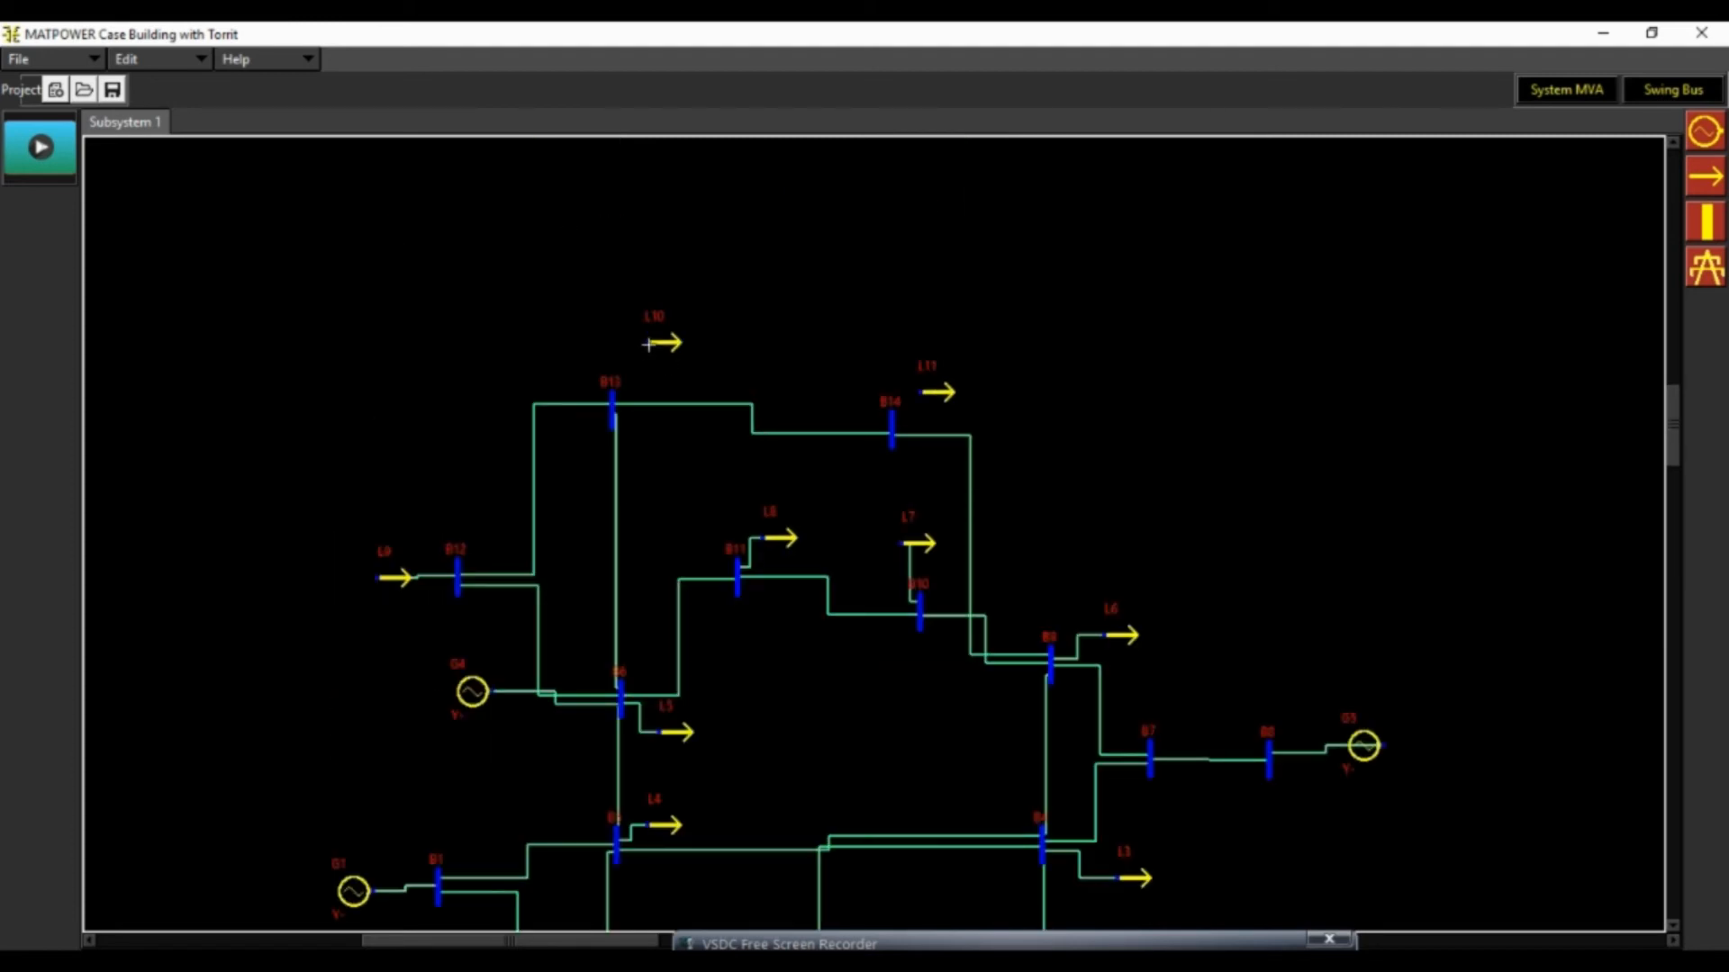
{"action": "left_click", "coordinate": [614, 396]}
{"action": "left_click", "coordinate": [924, 392]}
{"action": "left_click", "coordinate": [891, 430]}
{"action": "scroll", "coordinate": [1197, 381], "scroll_direction": "down", "scroll_amount": 3}
{"action": "scroll", "coordinate": [1197, 378], "scroll_direction": "up", "scroll_amount": 1}
{"action": "key", "text": "Escape"}
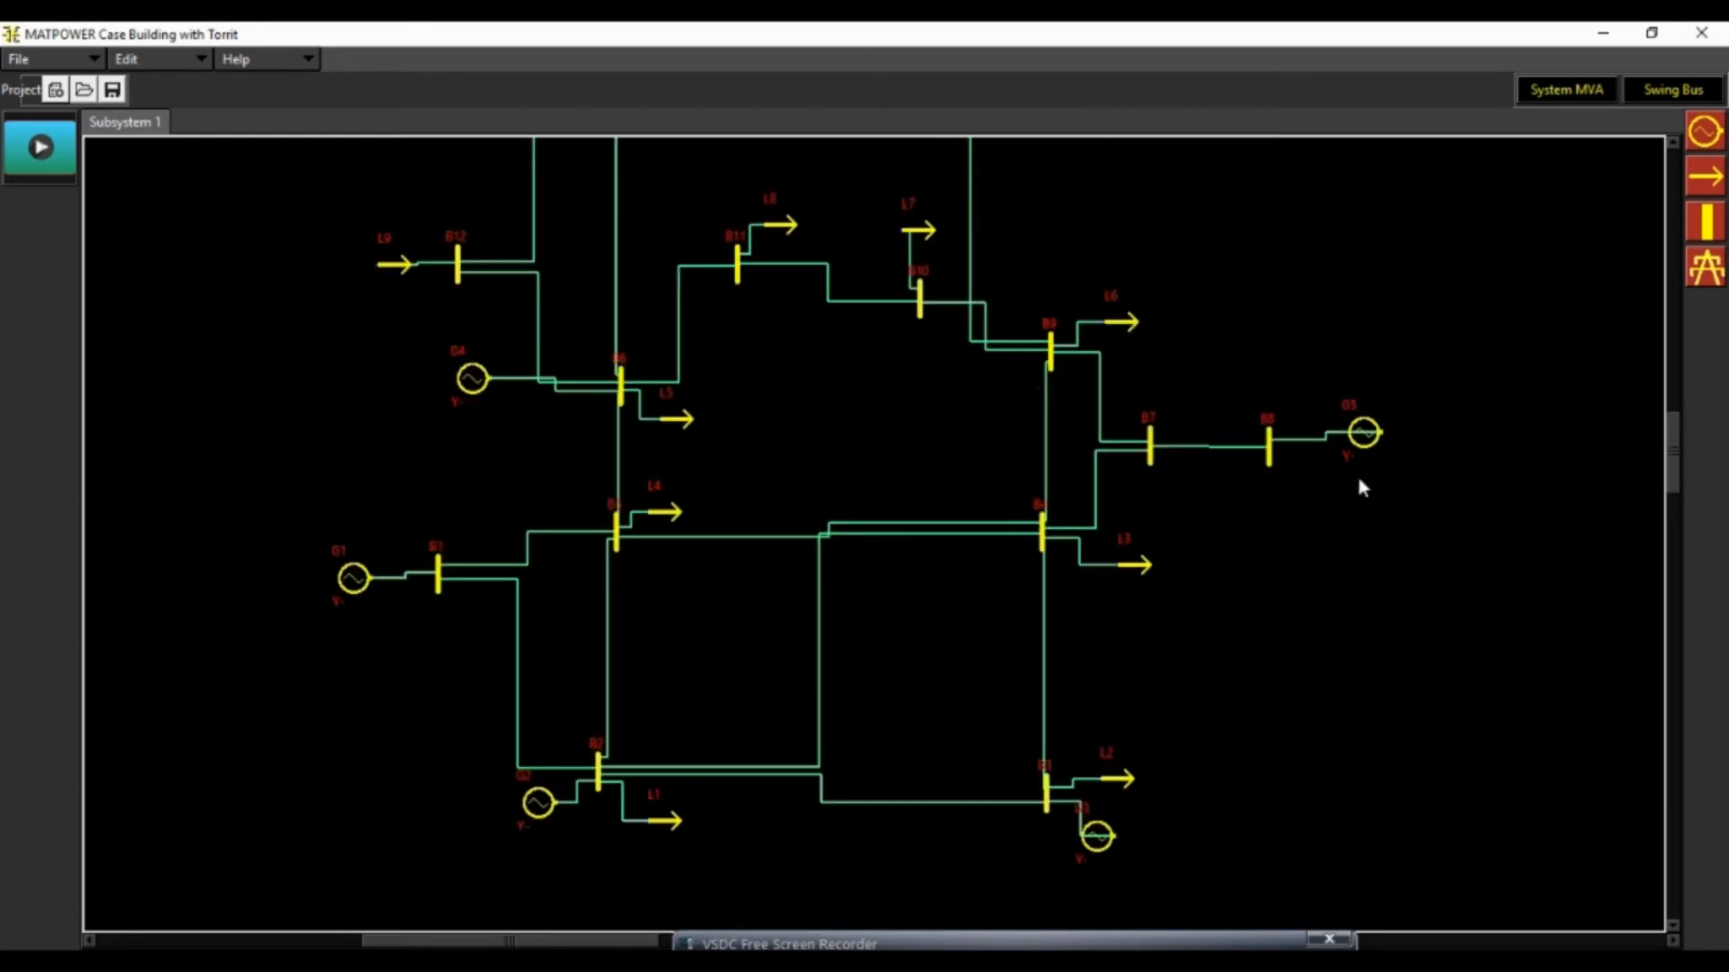
Rotate generator G5 so its terminal faces bus B8 and move it closer to the bus
{"action": "double_click", "coordinate": [1362, 442]}
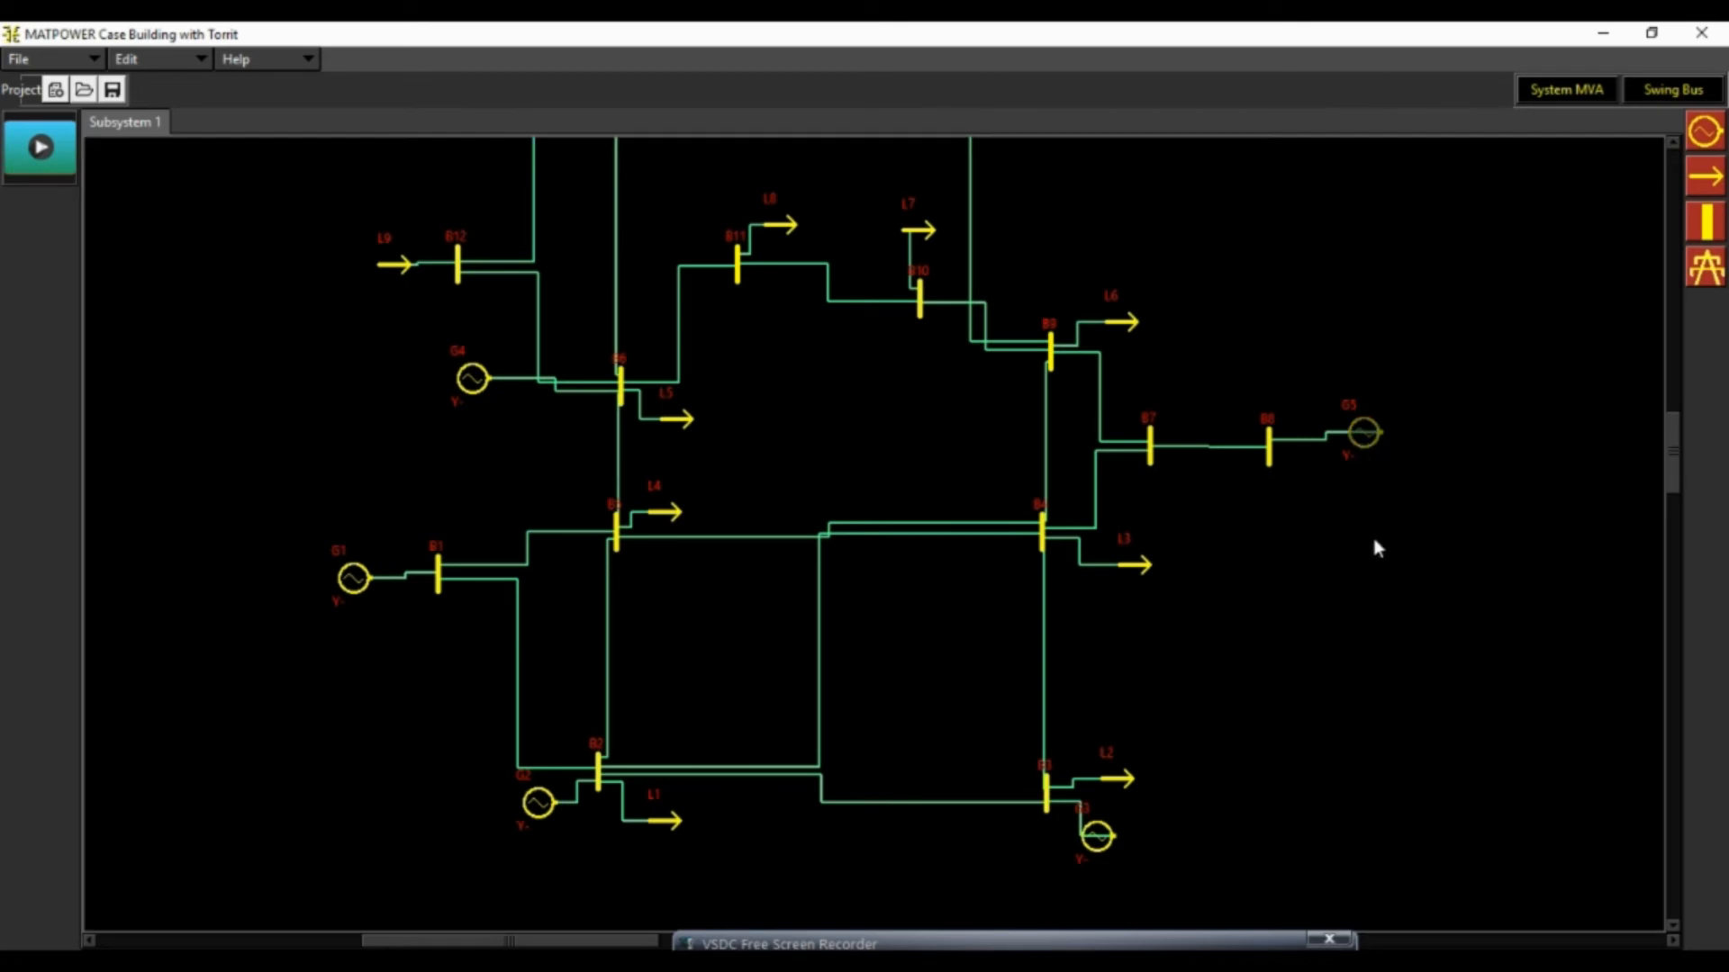
{"action": "key", "text": "ctrl+r"}
{"action": "key", "text": "ctrl+r"}
{"action": "left_click_drag", "start_coordinate": [1370, 438], "coordinate": [1337, 447]}
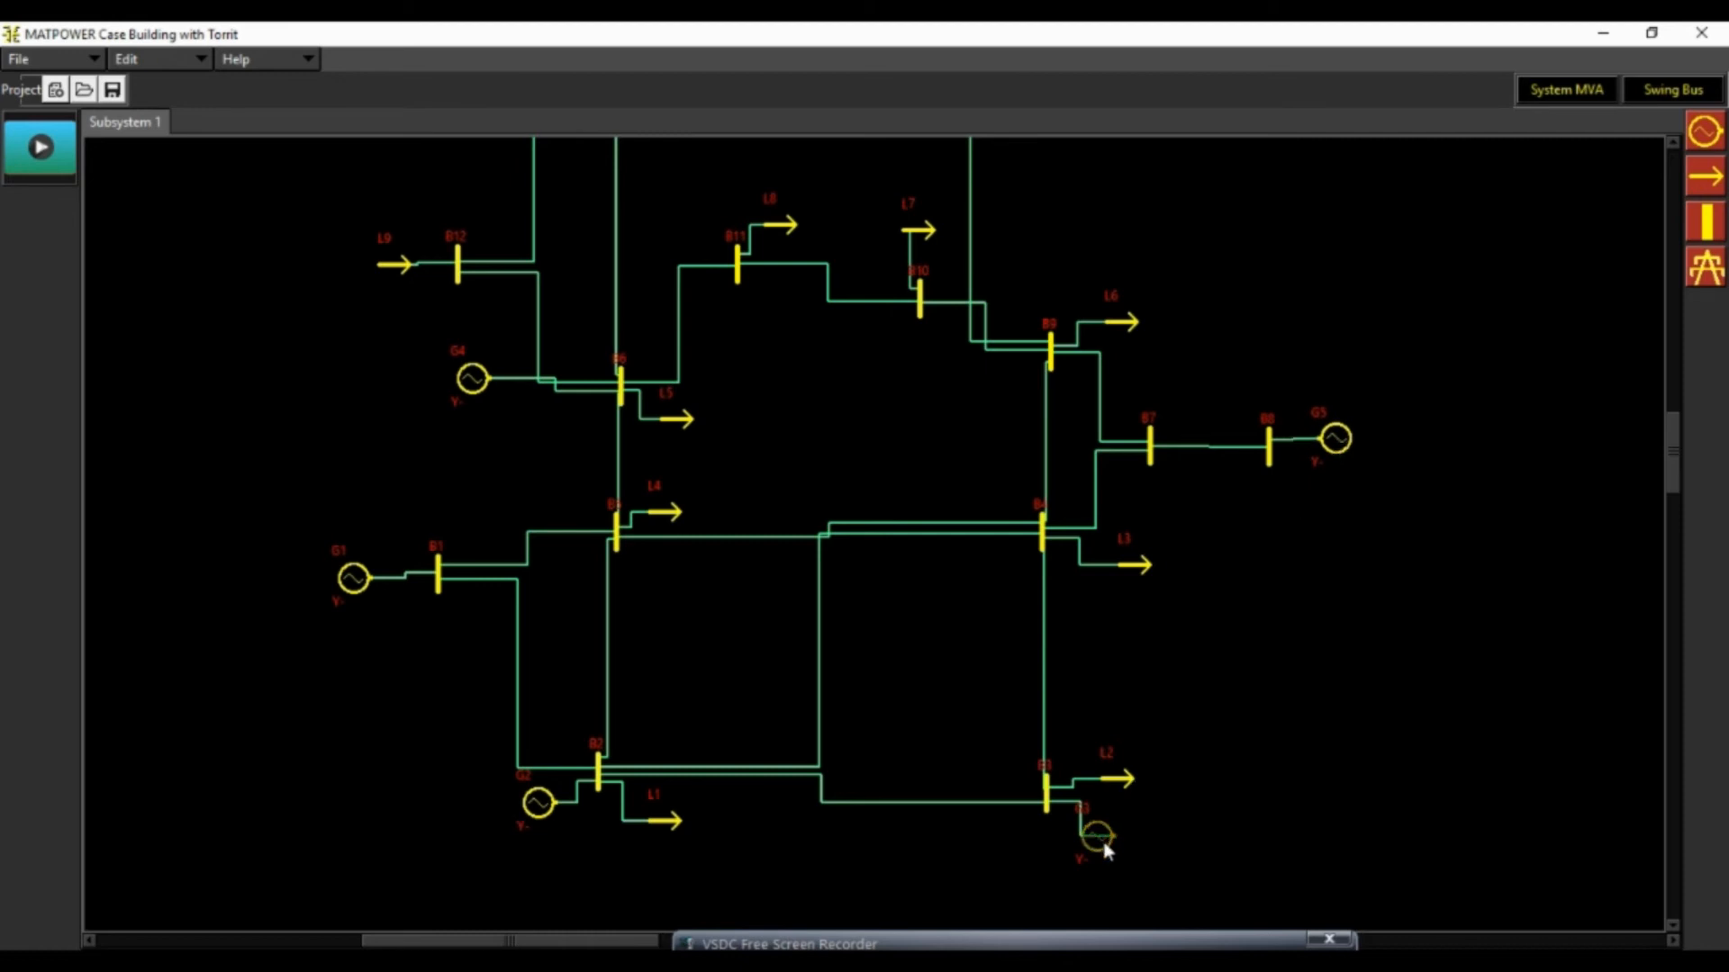
Flip generator G3 and load L9 to face their buses, and shift G3 and load L7 slightly to the right
{"action": "left_click_drag", "start_coordinate": [1106, 844], "coordinate": [1136, 843]}
{"action": "key", "text": "f"}
{"action": "scroll", "coordinate": [860, 477], "scroll_direction": "up", "scroll_amount": 2}
{"action": "left_click_drag", "start_coordinate": [924, 402], "coordinate": [957, 401]}
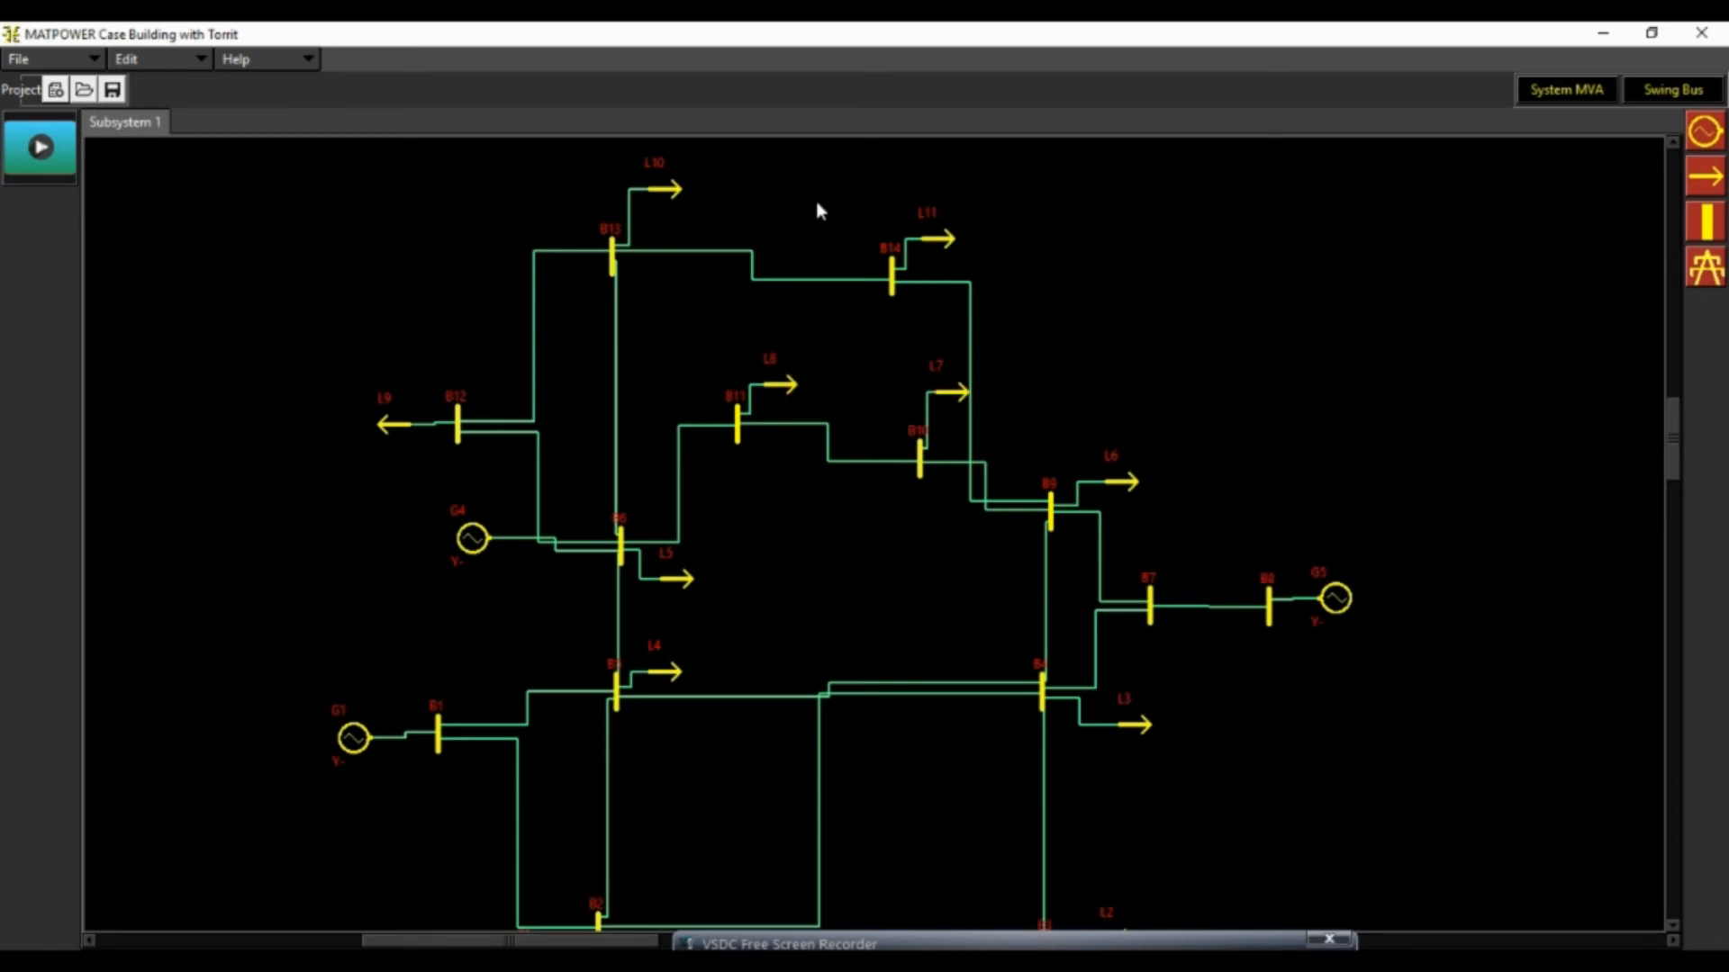
Move generator G4 down and closer to bus B6 so its connection clears the B12 line
{"action": "scroll", "coordinate": [1355, 406], "scroll_direction": "down", "scroll_amount": 2}
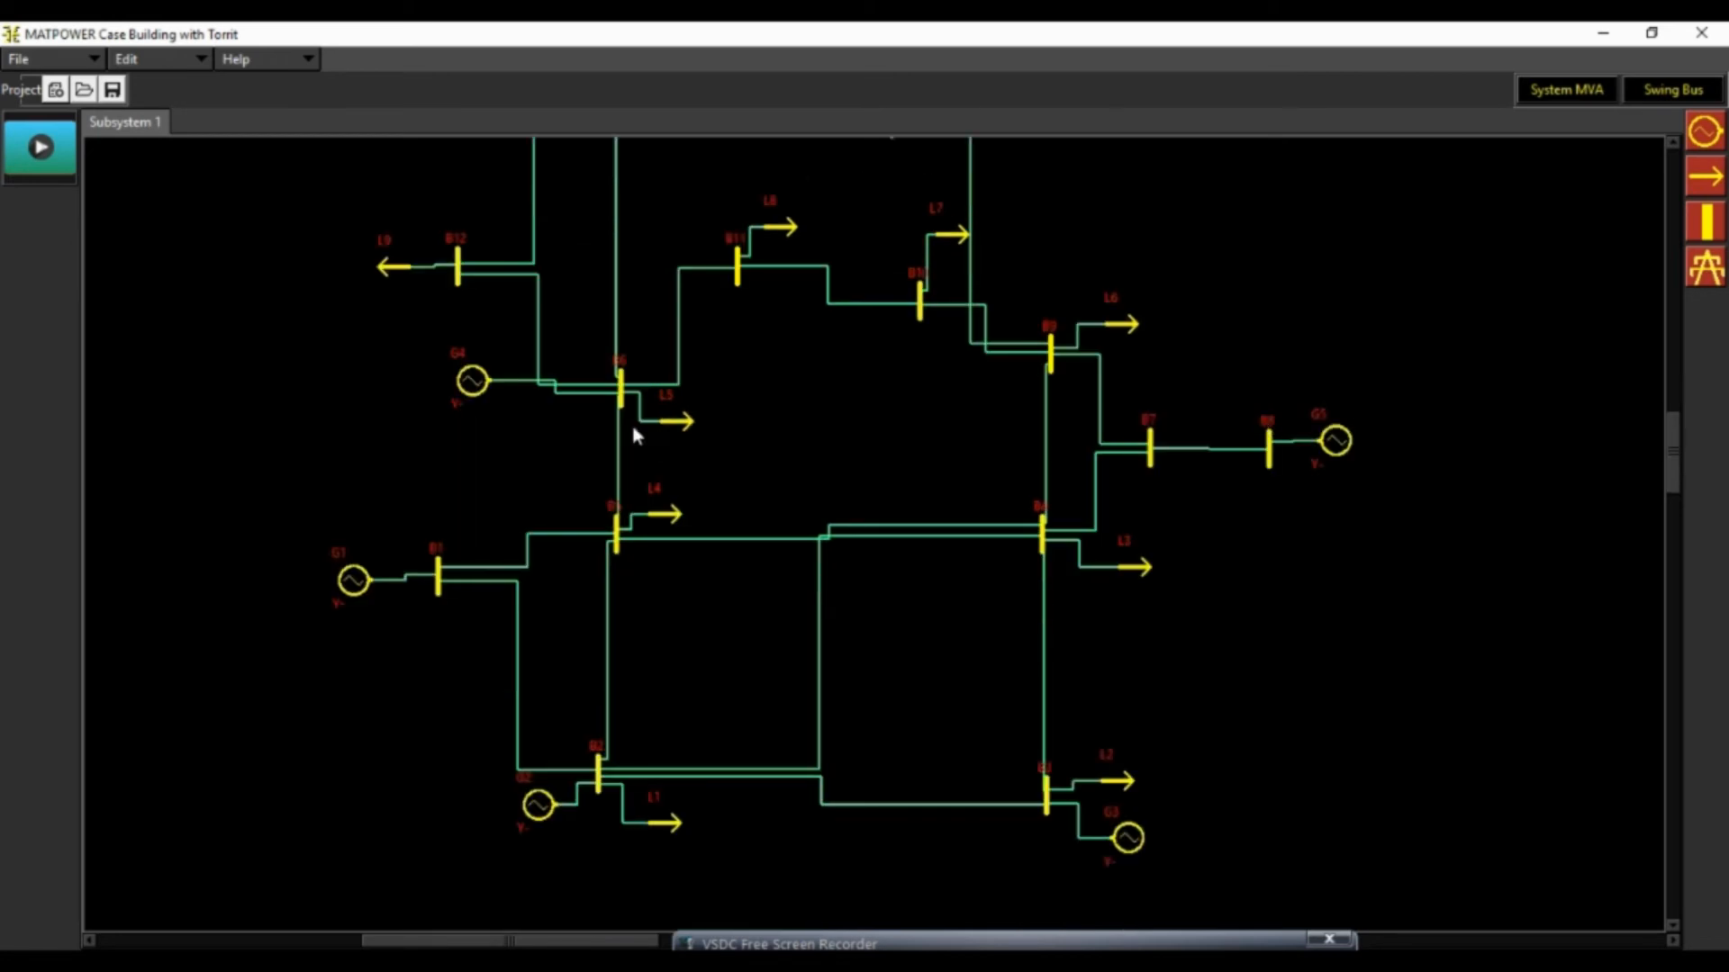
{"action": "left_click_drag", "start_coordinate": [476, 383], "coordinate": [541, 436]}
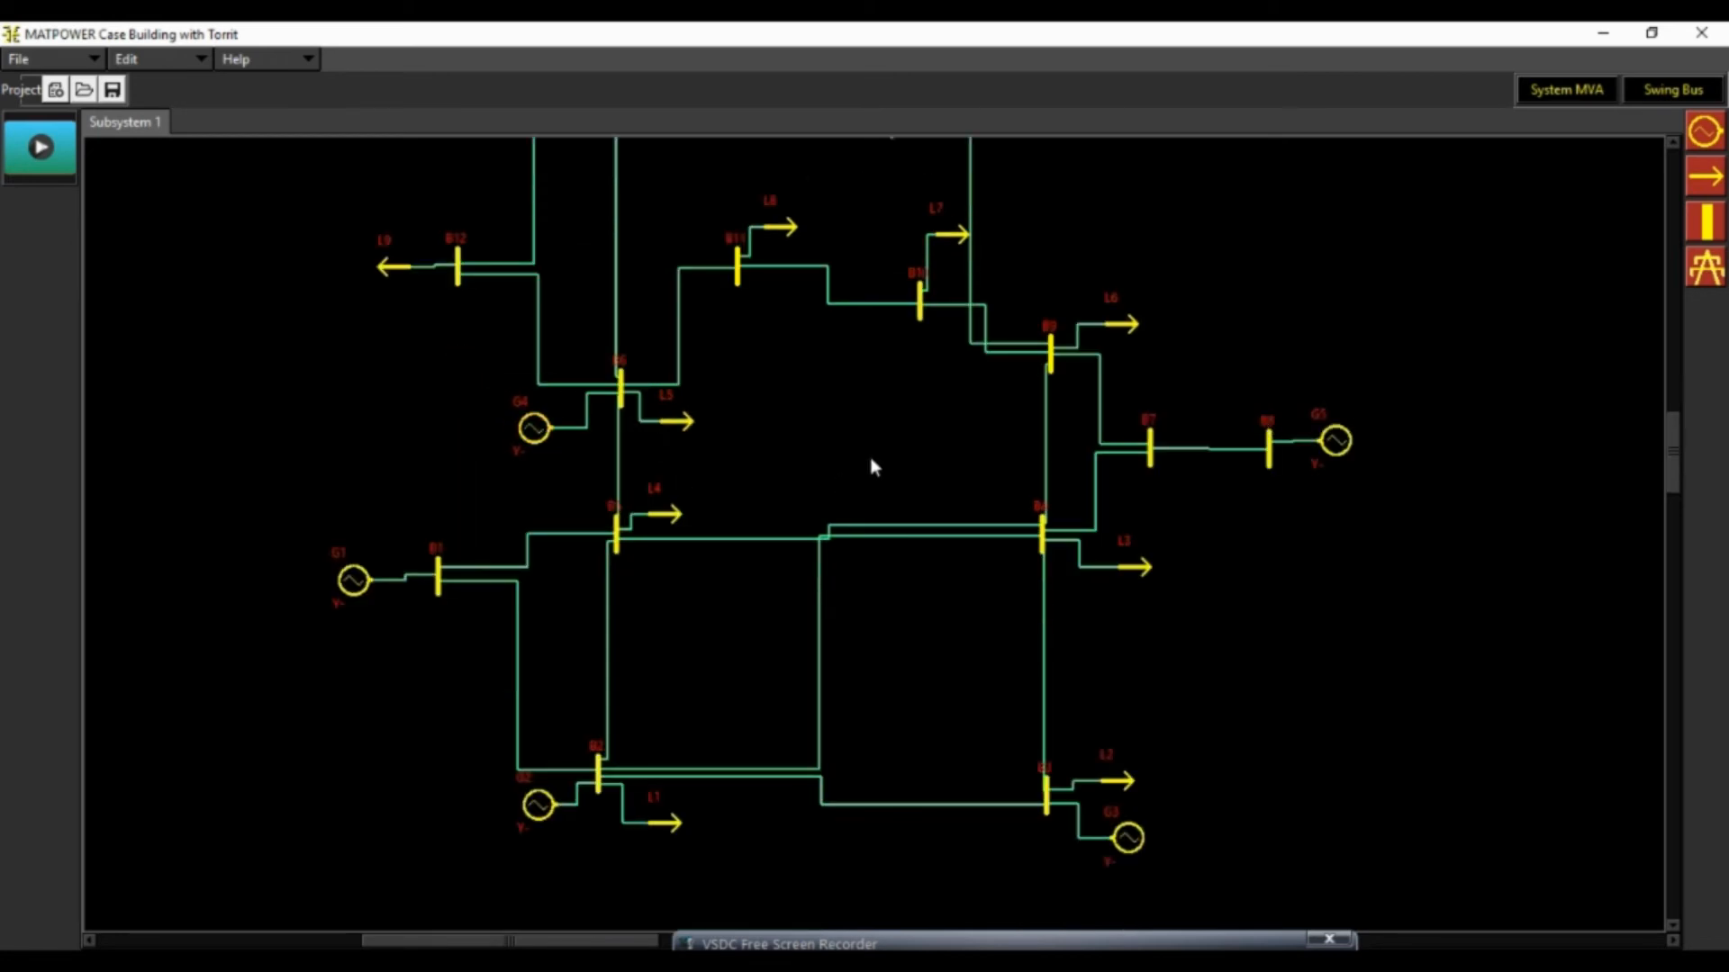
{"action": "scroll", "coordinate": [872, 454], "scroll_direction": "down", "scroll_amount": 2}
{"action": "scroll", "coordinate": [871, 455], "scroll_direction": "up", "scroll_amount": 2}
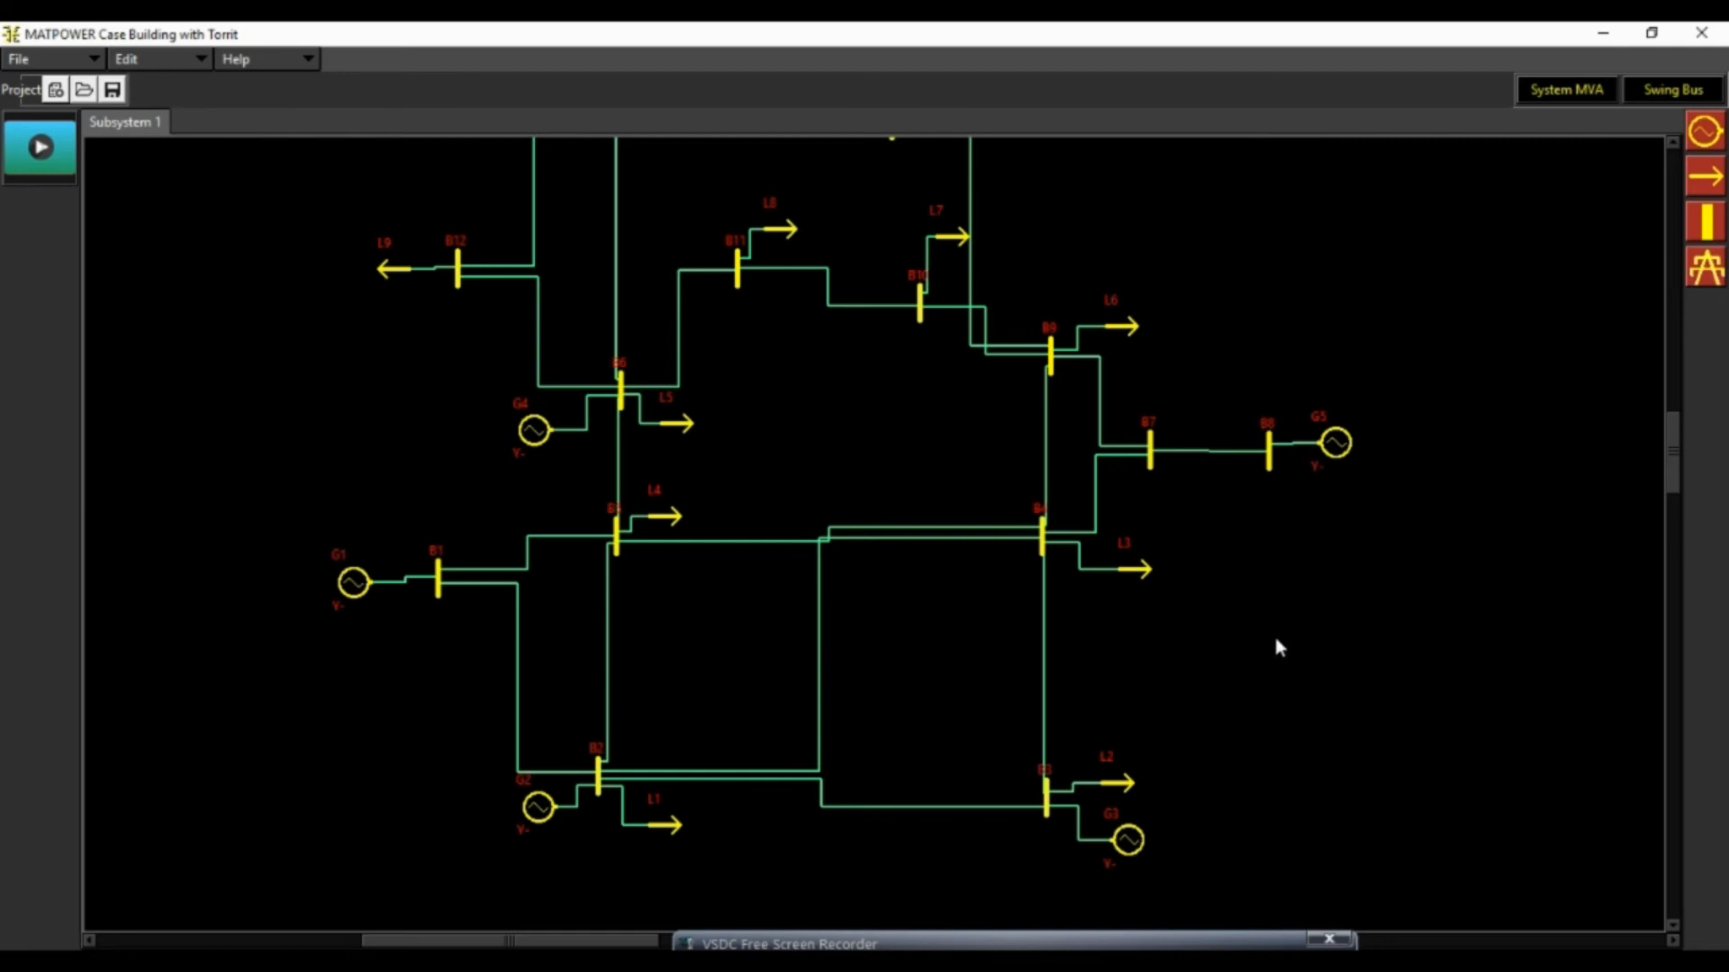
Examine the properties of the transmission line between buses B1 and B2, including its angle limits, without changing them
{"action": "left_click", "coordinate": [518, 632]}
{"action": "double_click", "coordinate": [518, 632]}
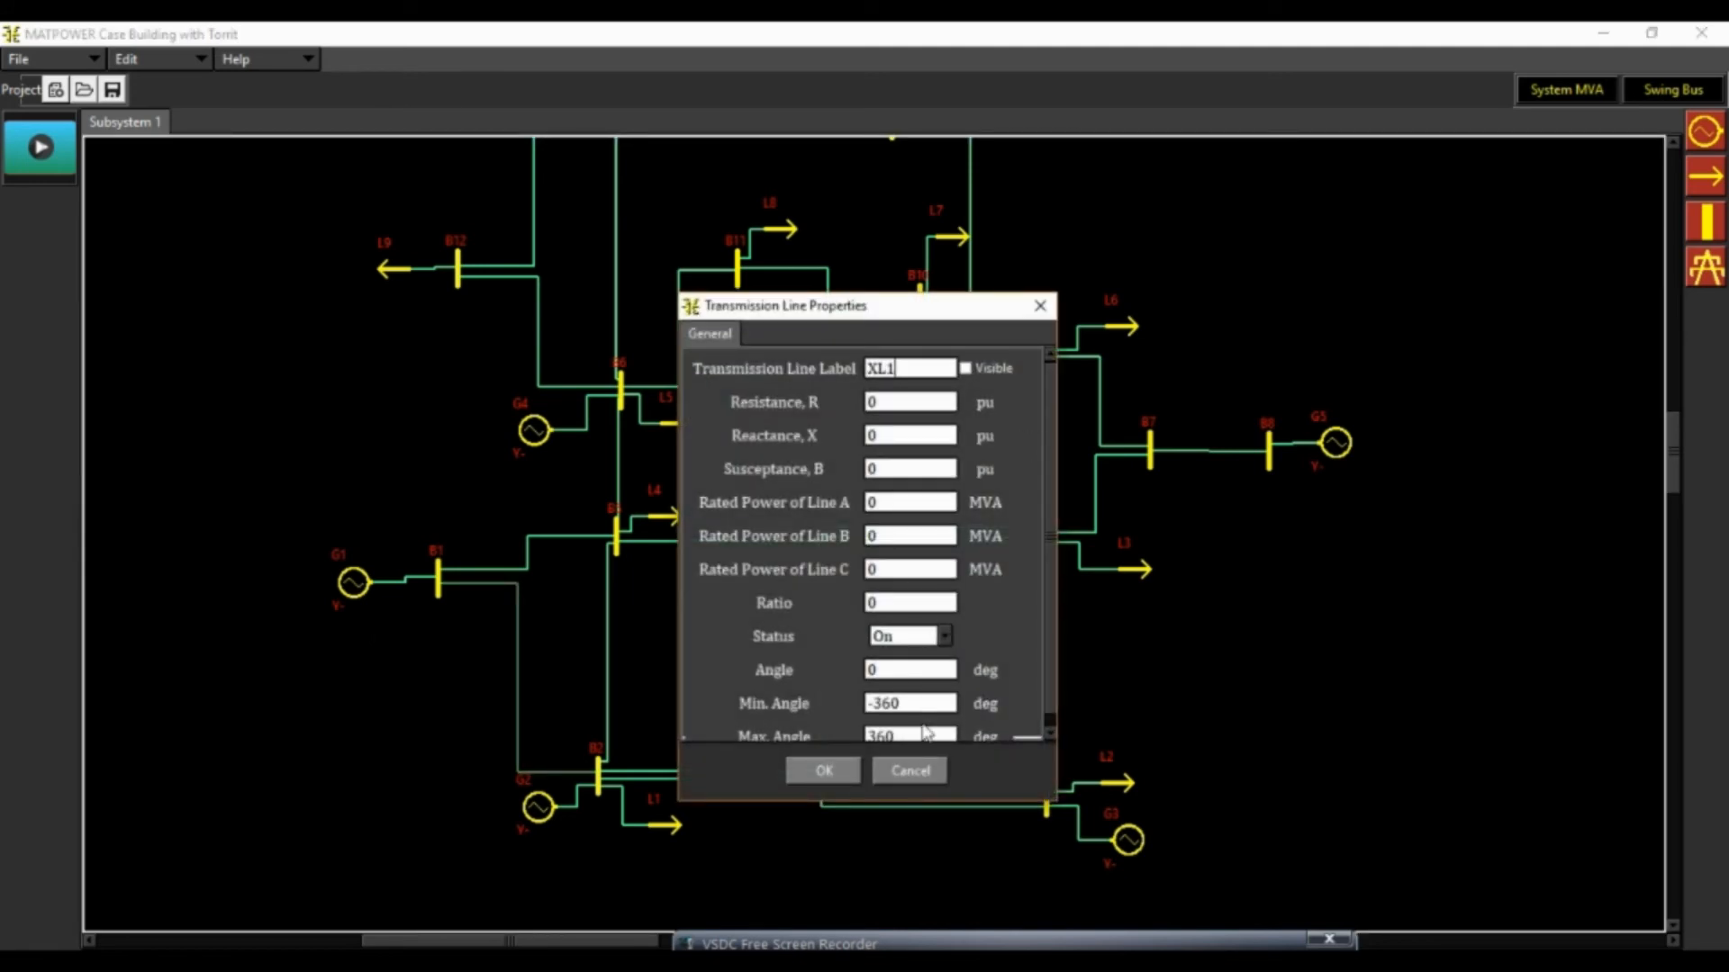
{"action": "scroll", "coordinate": [1043, 506], "scroll_direction": "down", "scroll_amount": 1}
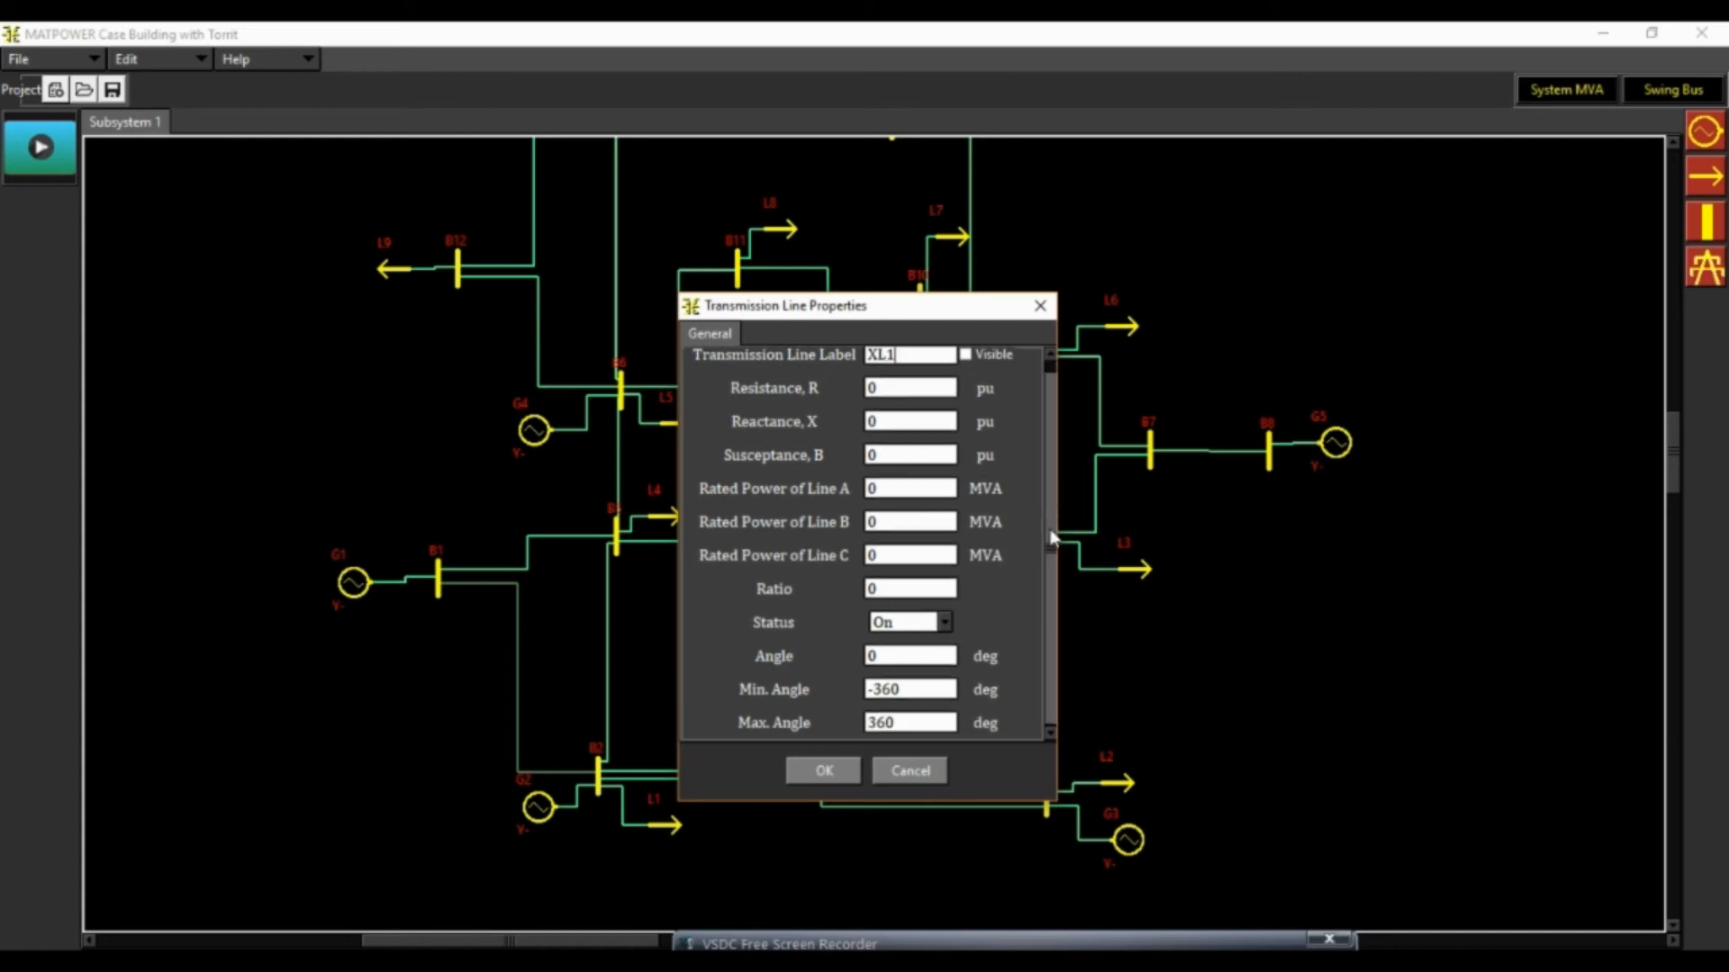
{"action": "left_click", "coordinate": [1042, 307]}
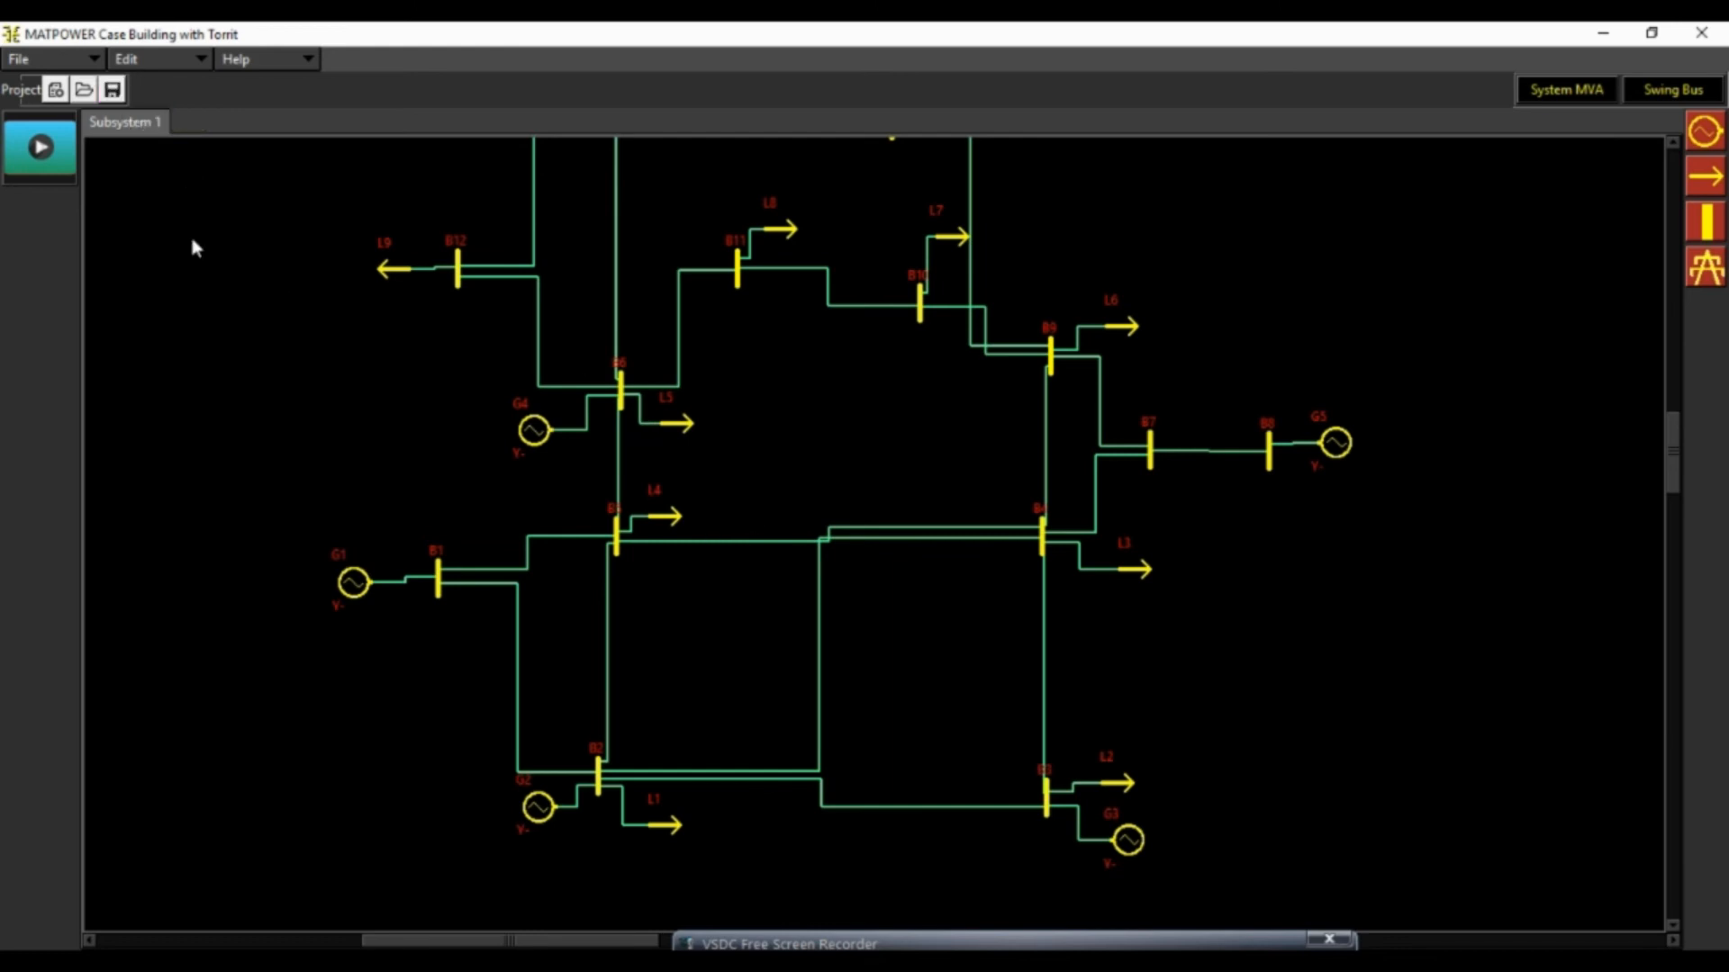
Save the project as example14 in the Downloads subfolder "New folder" and close the project
{"action": "left_click", "coordinate": [111, 89]}
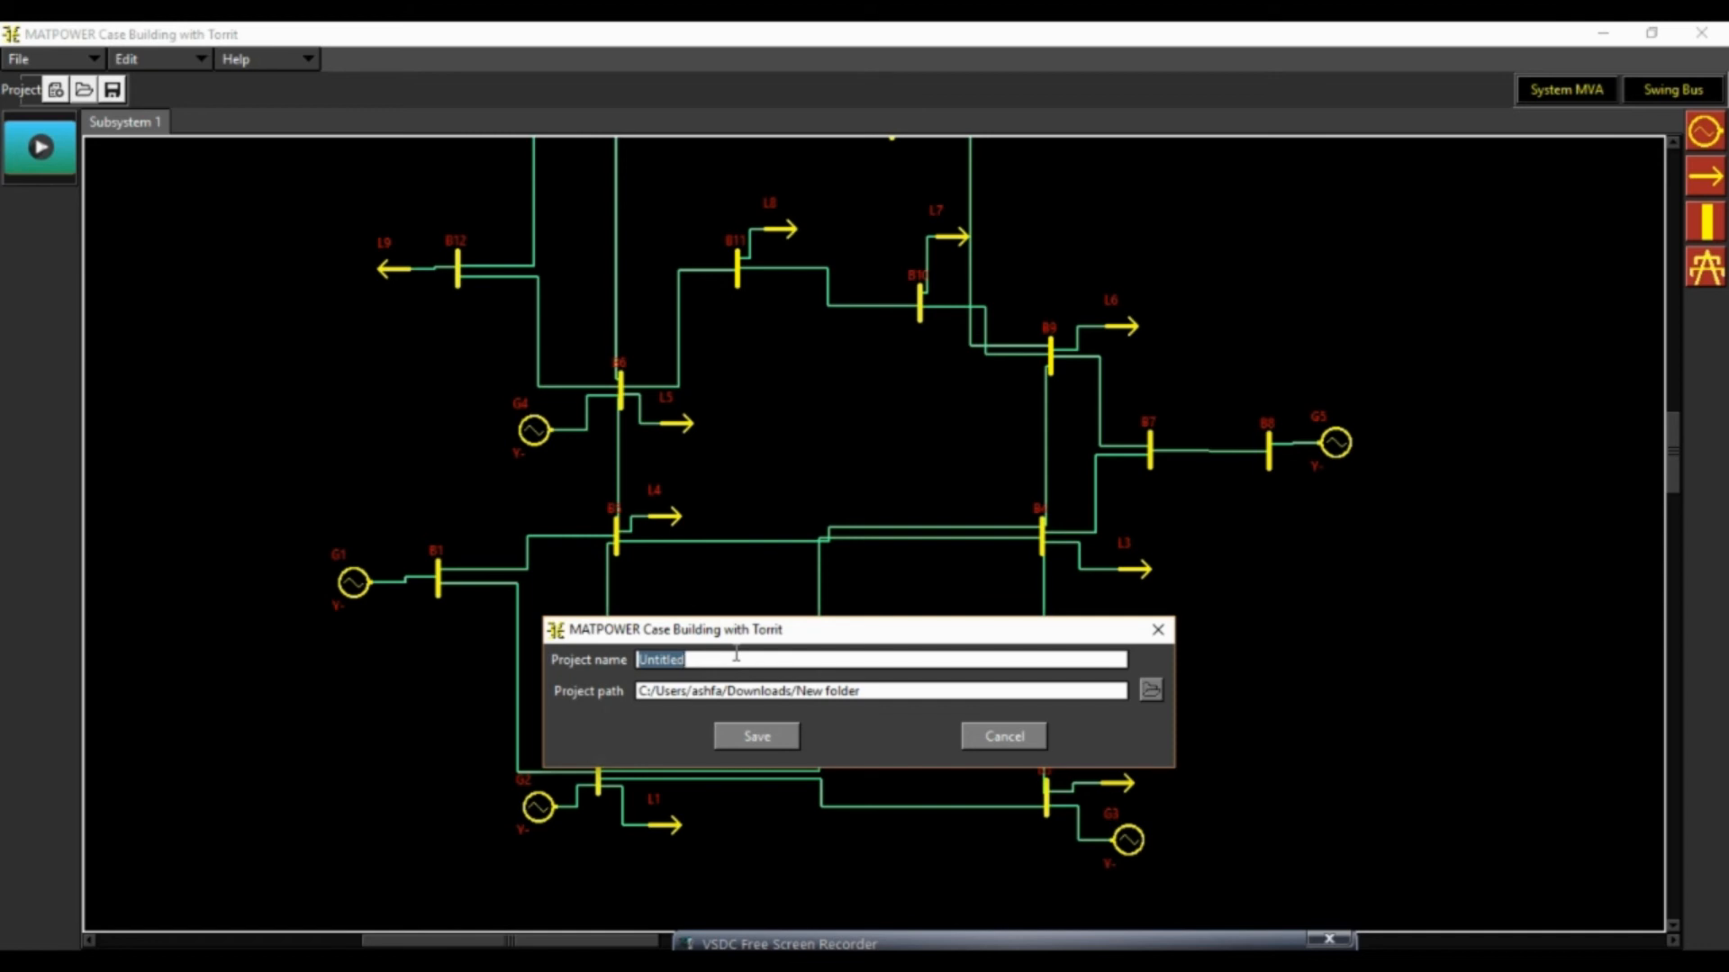
{"action": "type", "text": "example14"}
{"action": "left_click", "coordinate": [1151, 689]}
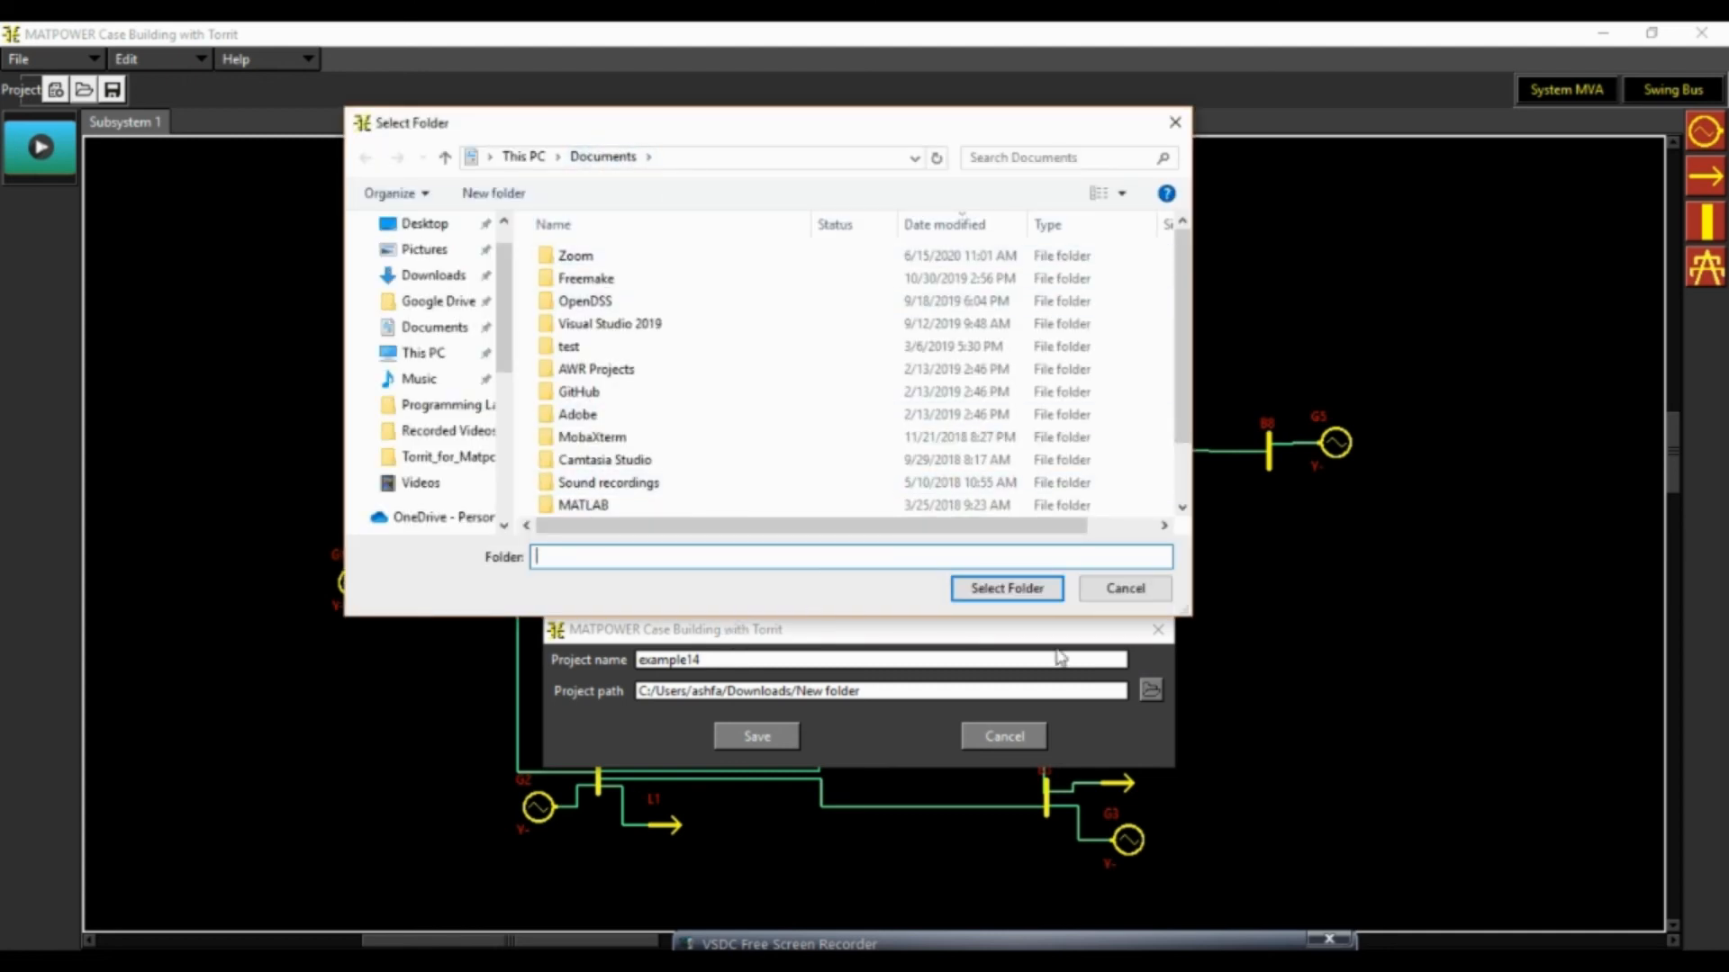
{"action": "left_click", "coordinate": [1157, 593]}
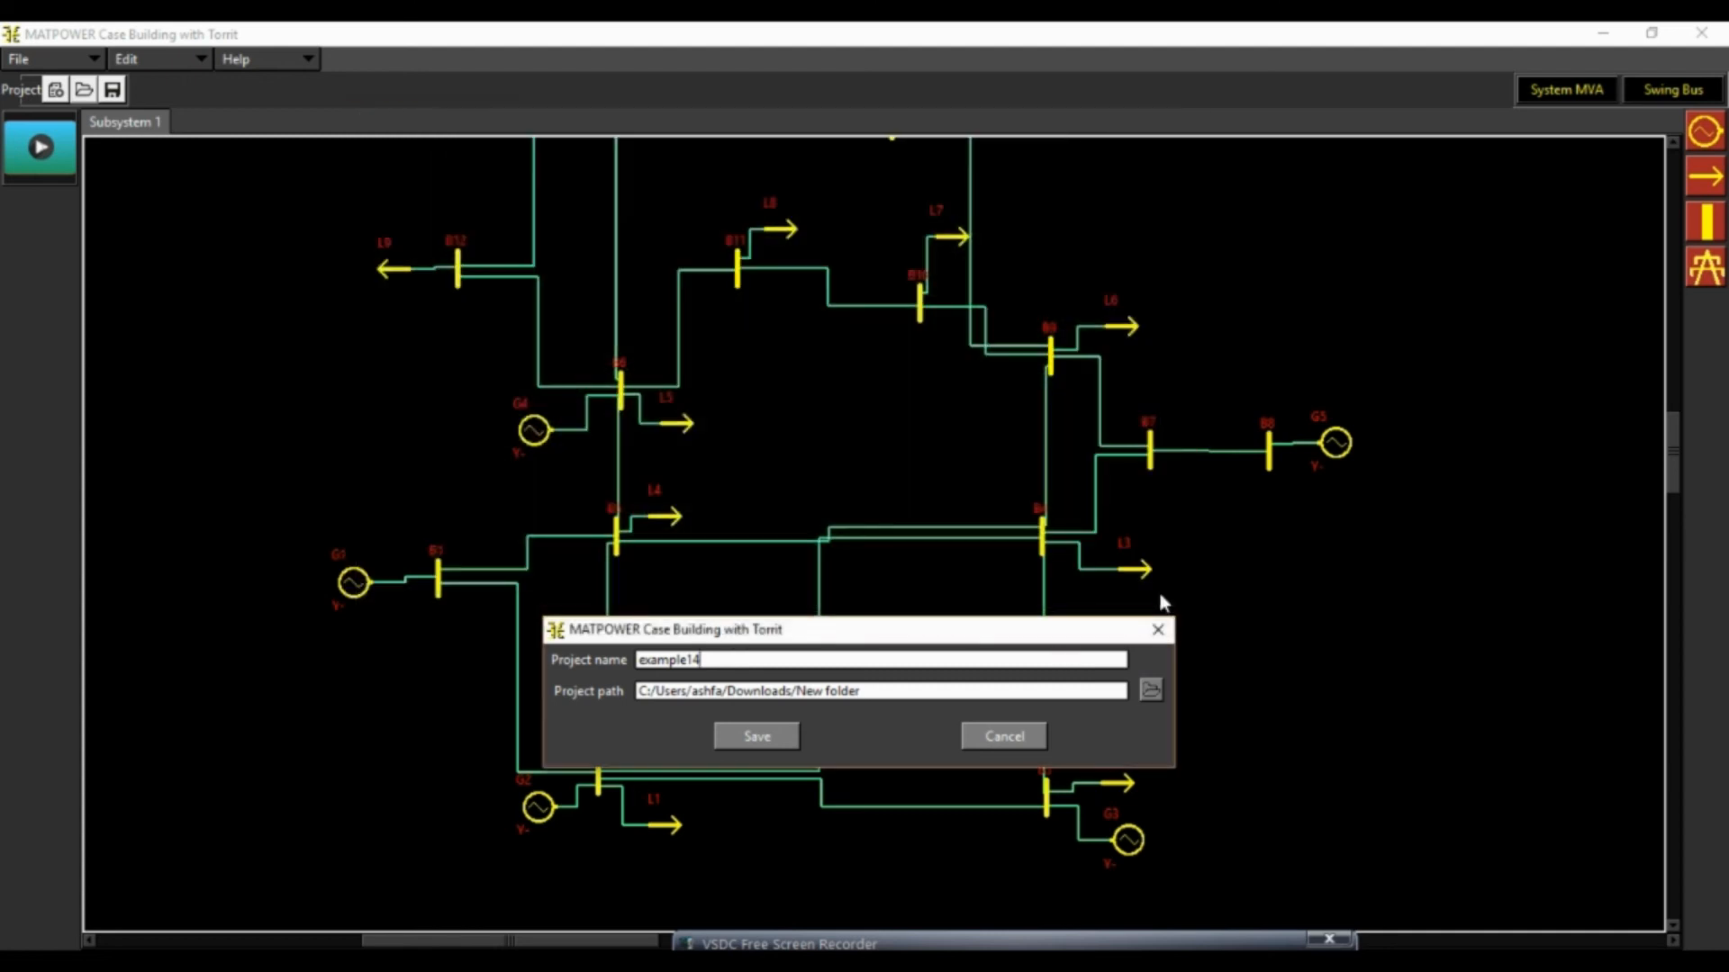
{"action": "left_click", "coordinate": [733, 737]}
{"action": "left_click", "coordinate": [50, 58]}
{"action": "left_click", "coordinate": [68, 182]}
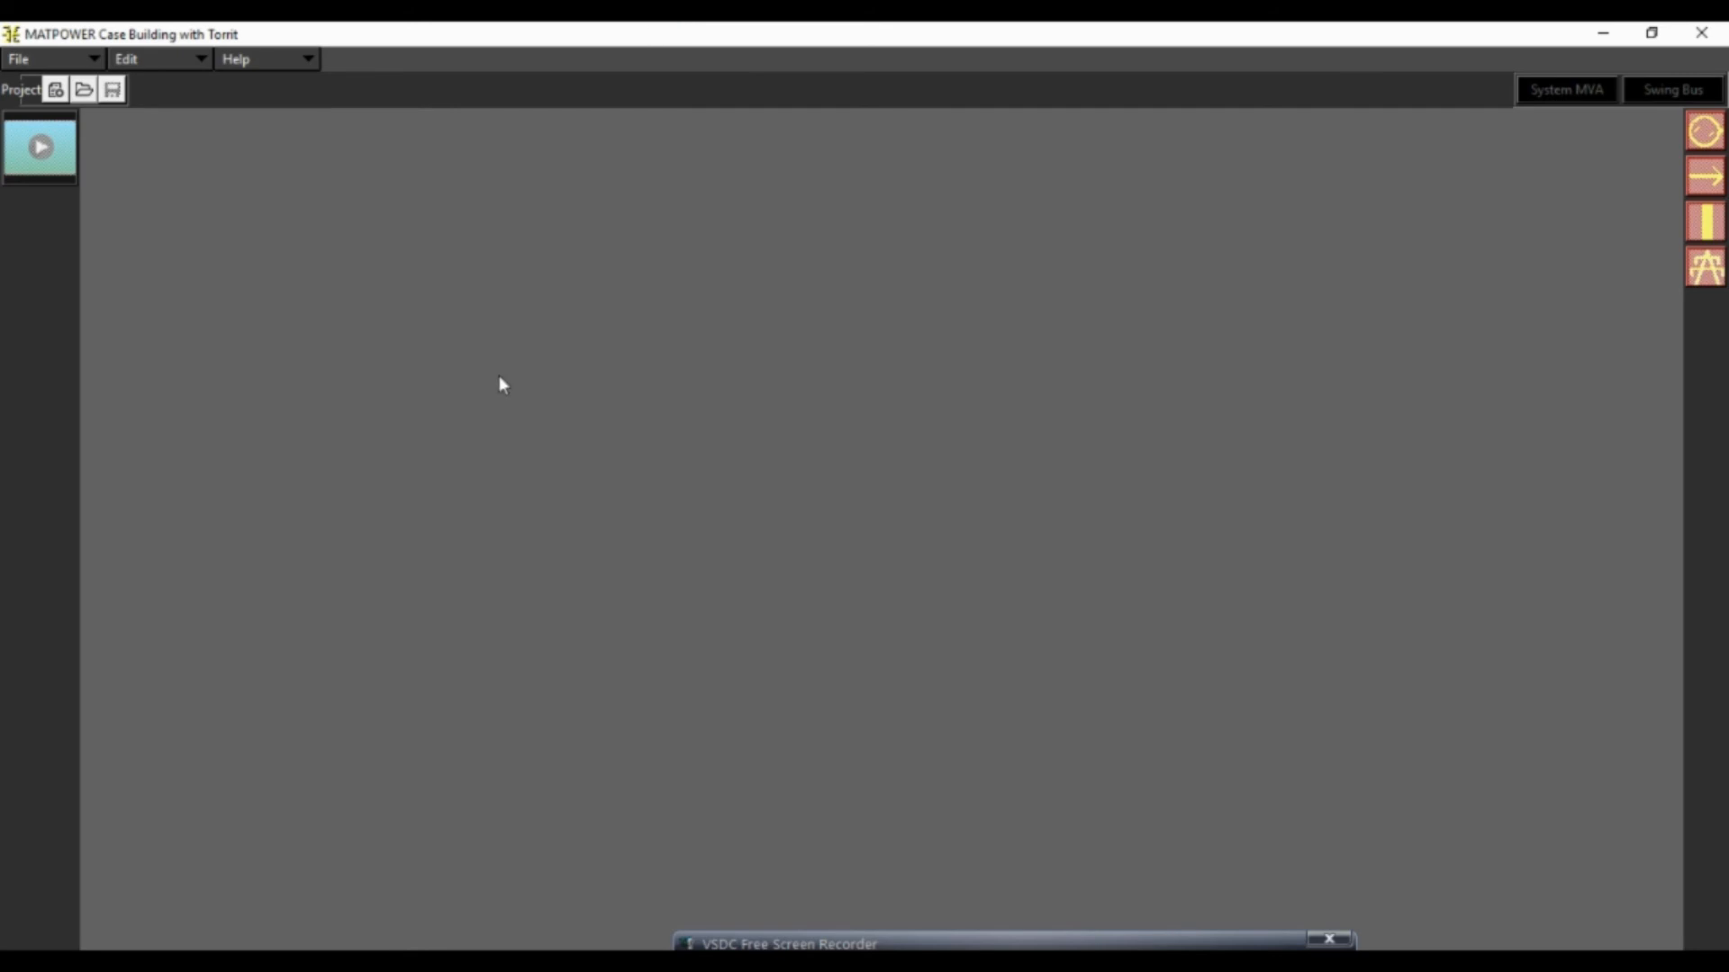
Open the IEEE14 project file from the IEEE14 folder inside the Downloads subfolder "New folder"
{"action": "left_click", "coordinate": [87, 95]}
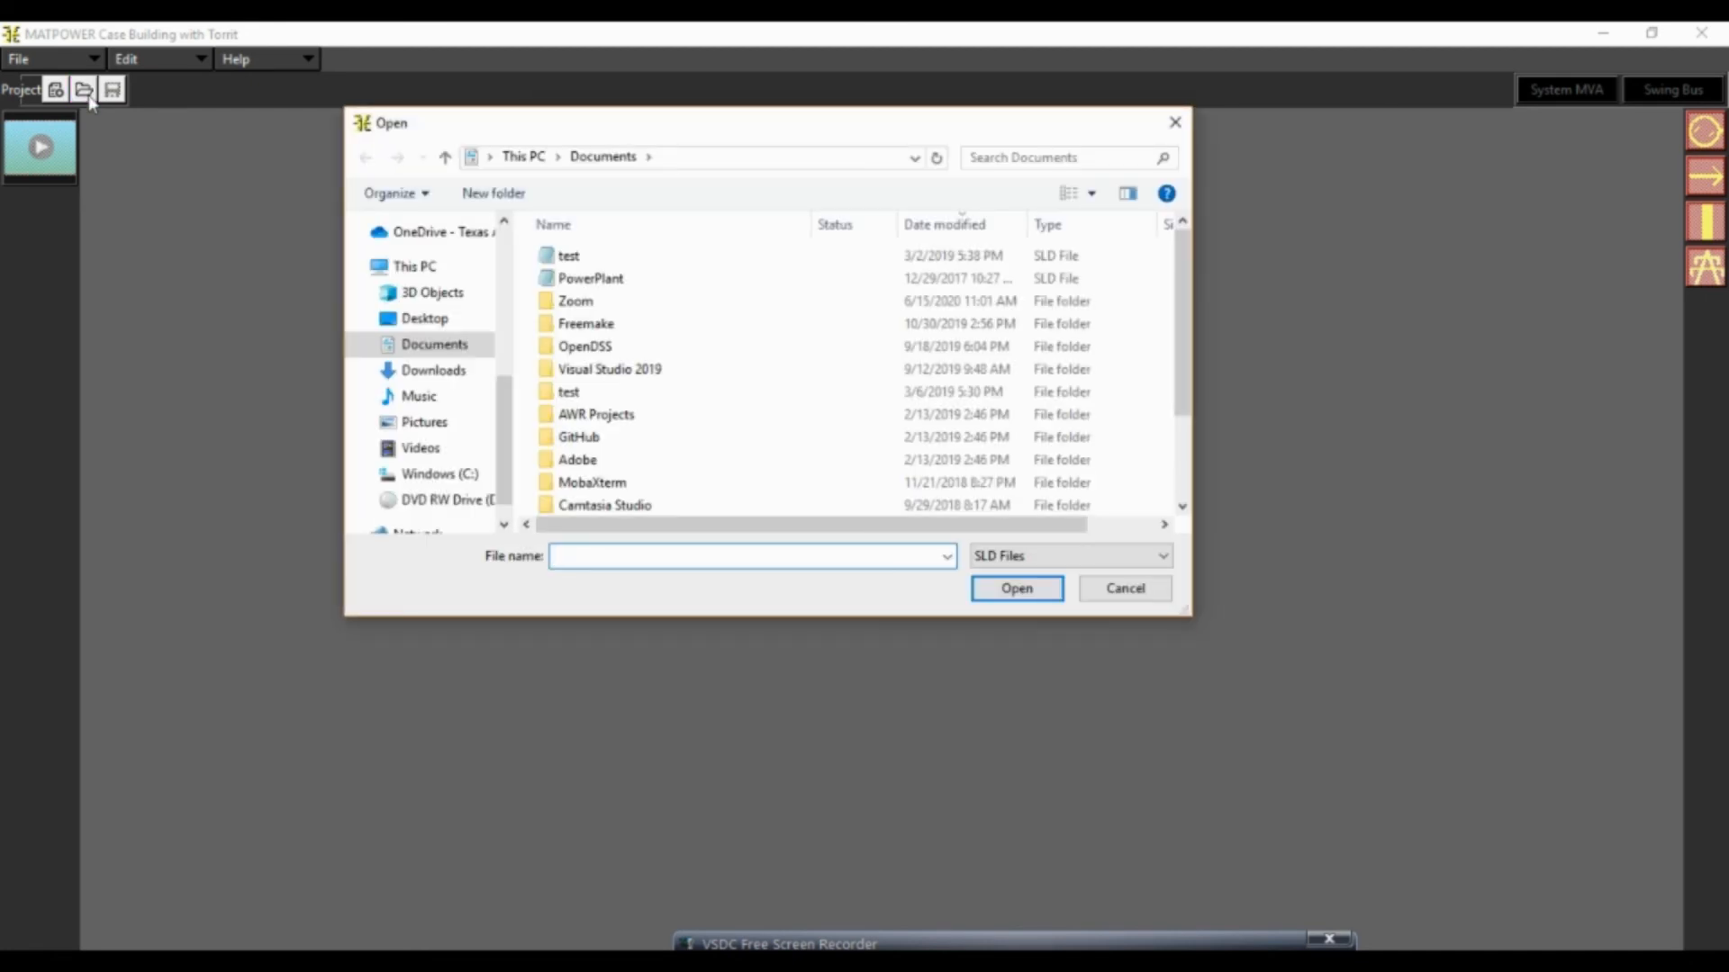
{"action": "left_click", "coordinate": [449, 382]}
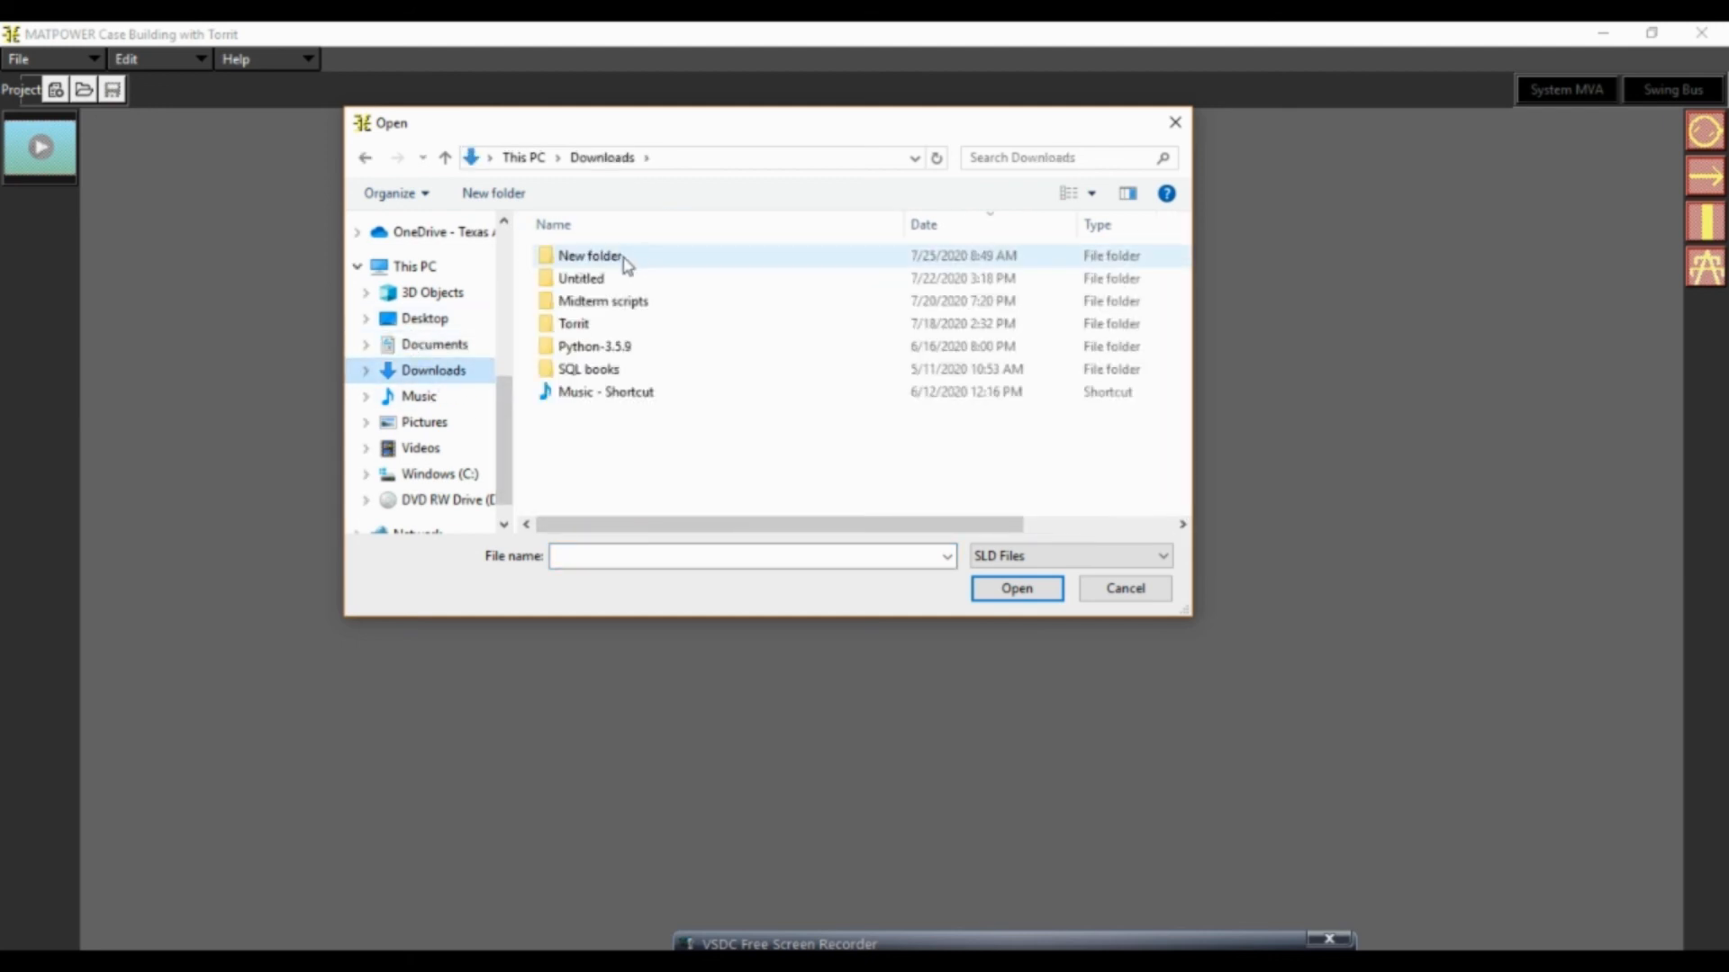
{"action": "double_click", "coordinate": [601, 259]}
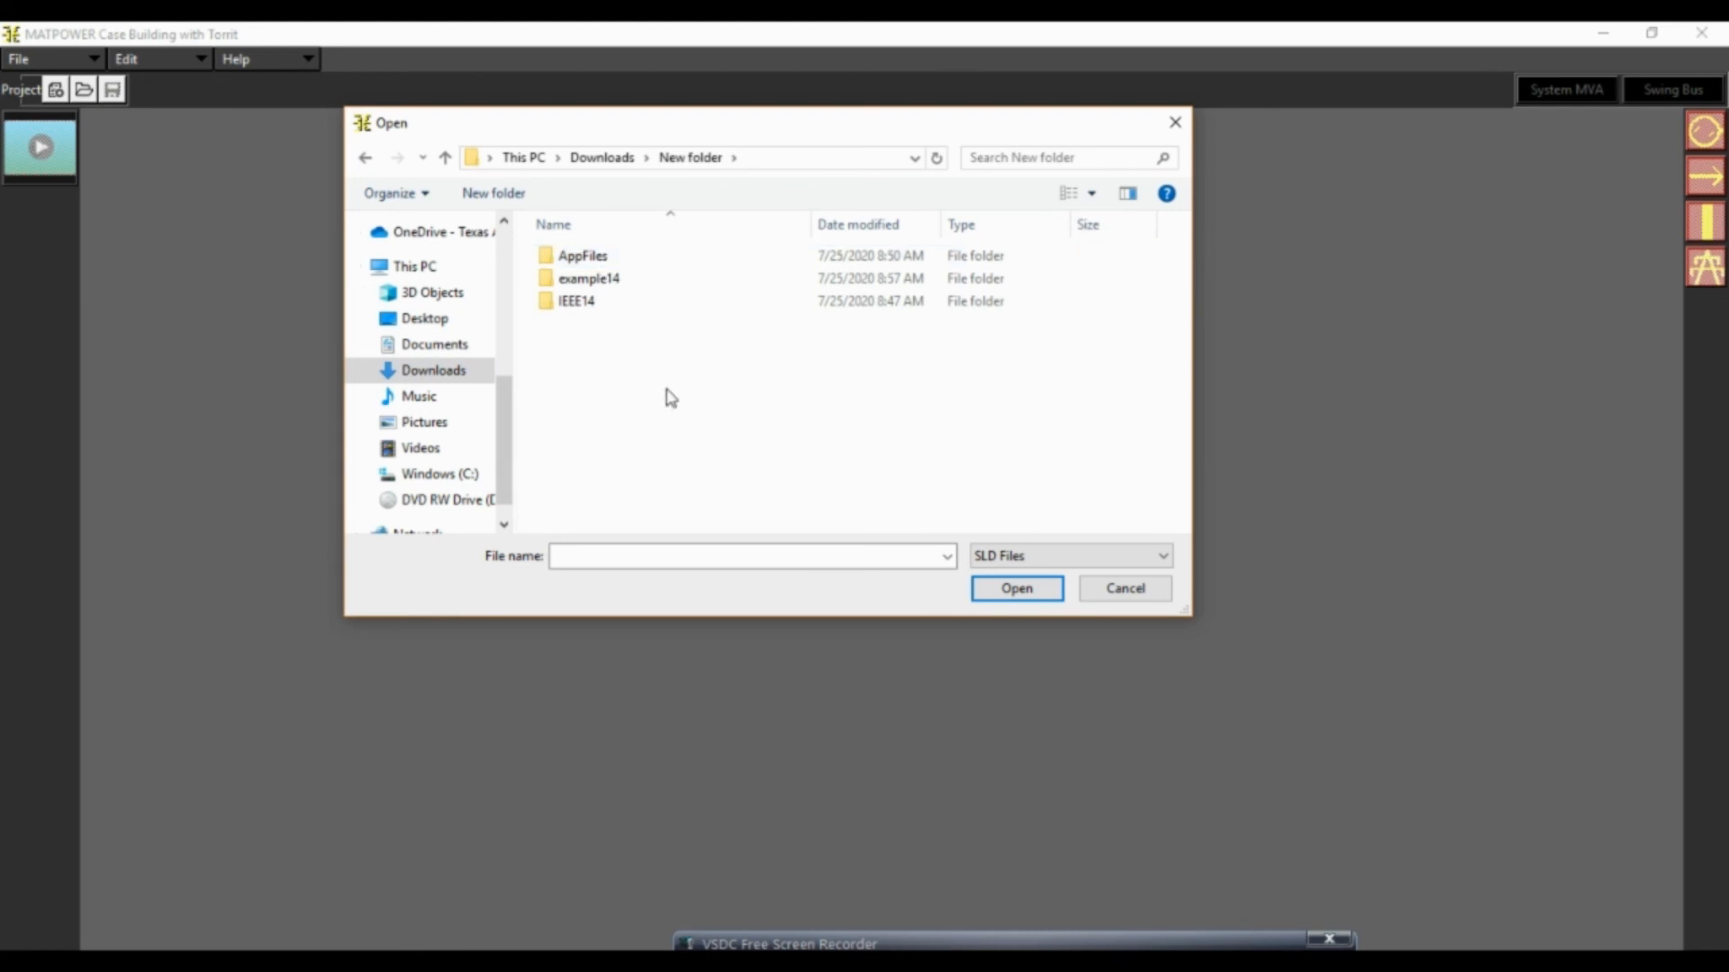
{"action": "double_click", "coordinate": [577, 303]}
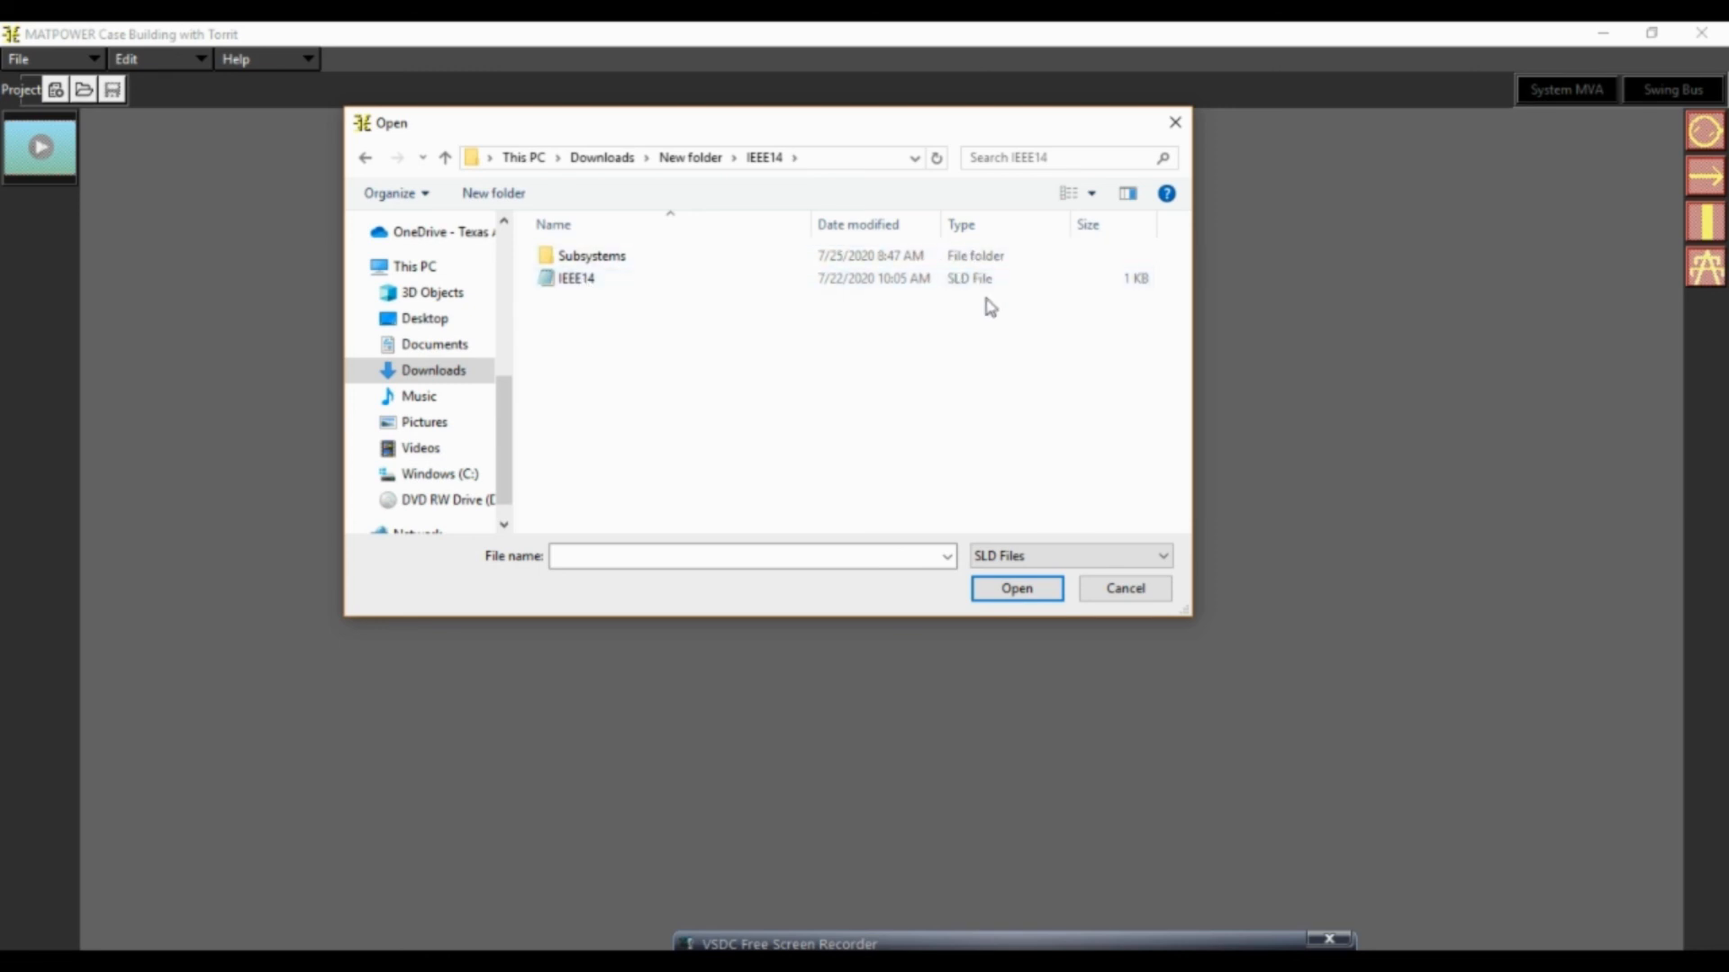
{"action": "double_click", "coordinate": [573, 285]}
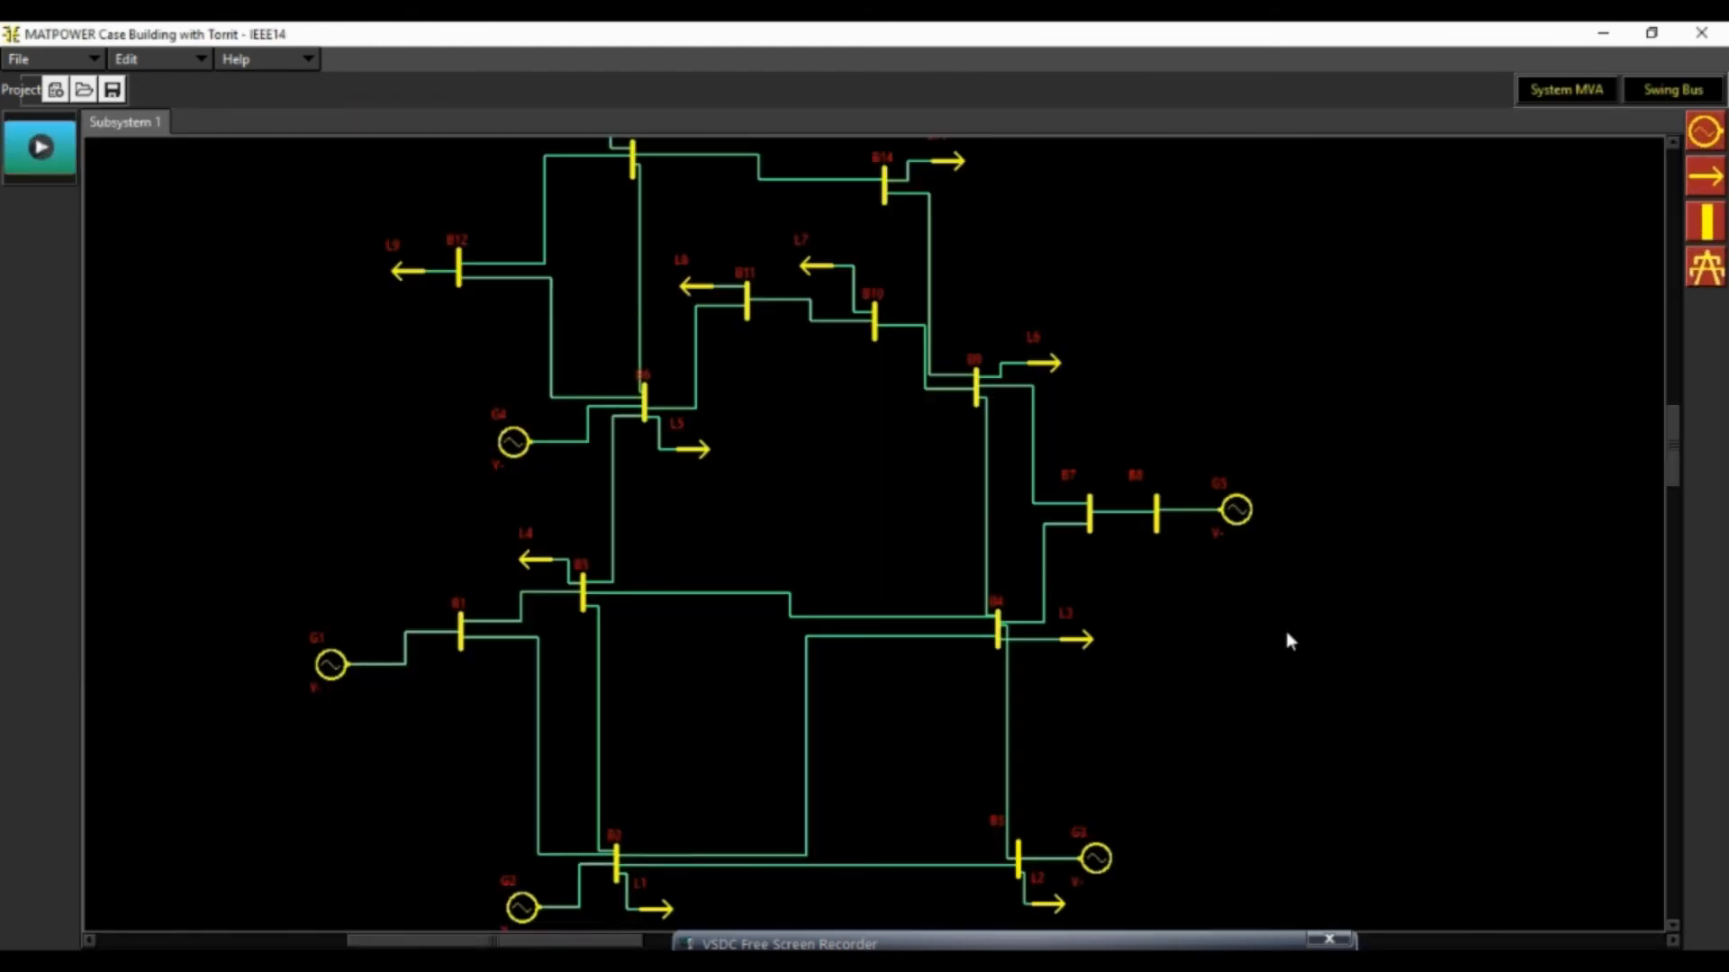
{"action": "scroll", "coordinate": [1289, 621], "scroll_direction": "down", "scroll_amount": 1}
{"action": "scroll", "coordinate": [1289, 621], "scroll_direction": "up", "scroll_amount": 1}
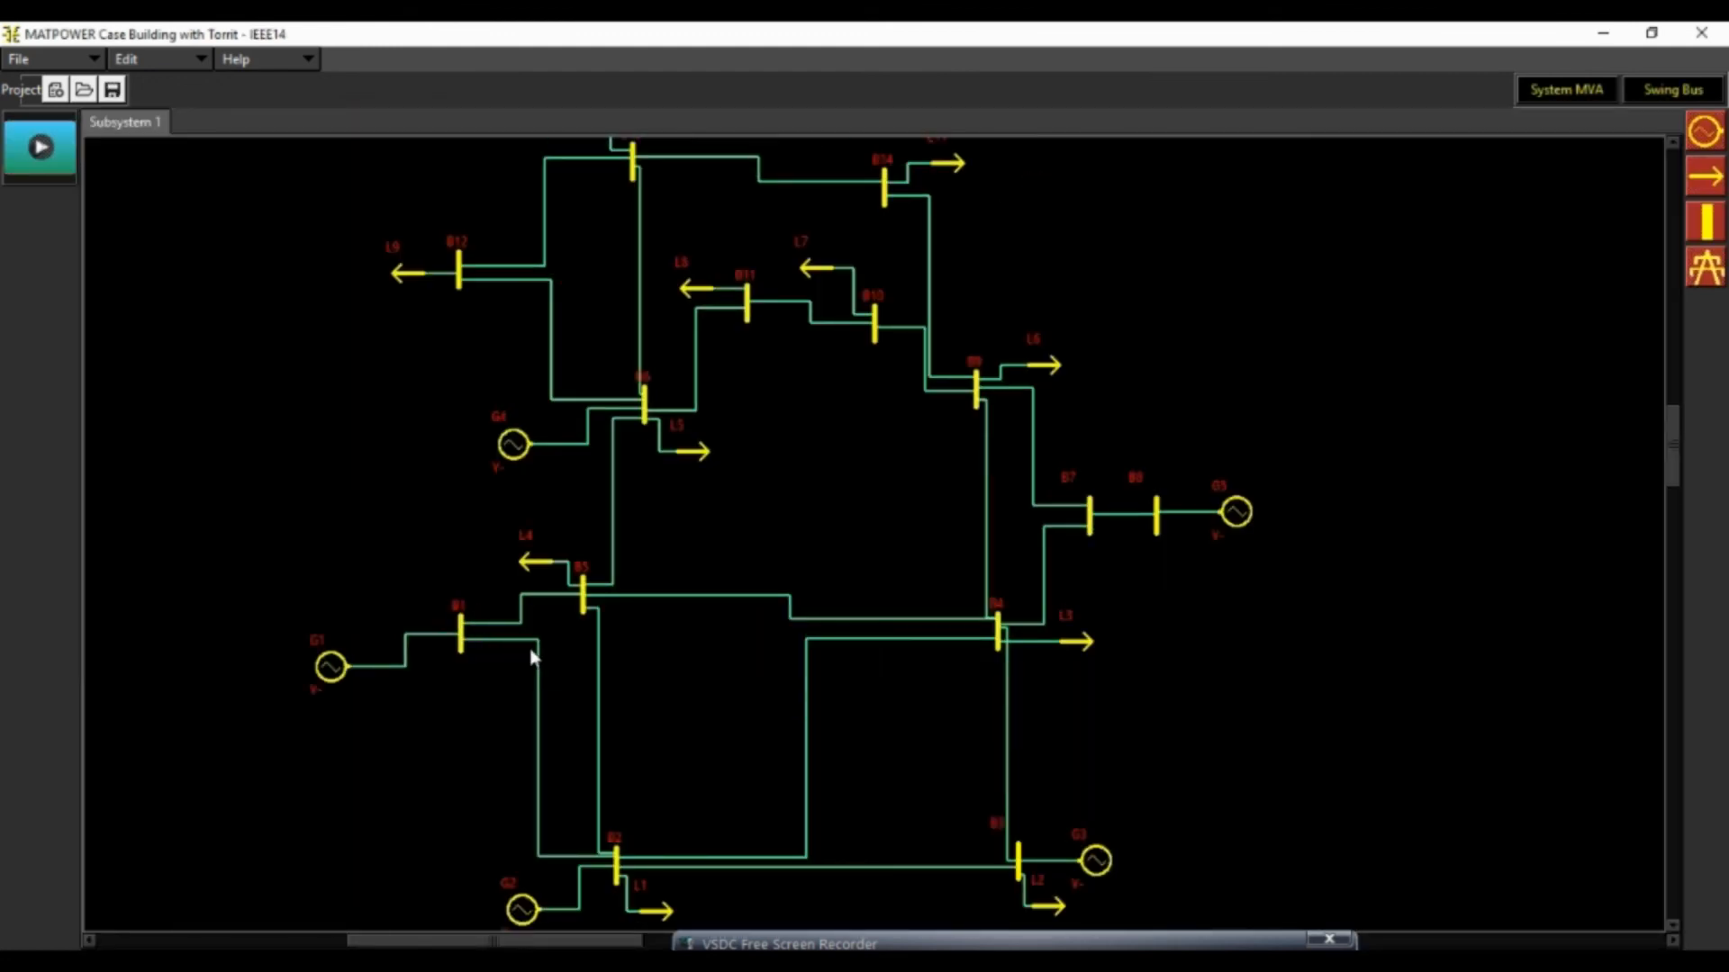
Examine the impedance, power rating and angle limit properties of the IEEE14 transmission line between buses B1 and B2, leaving them unedited
{"action": "double_click", "coordinate": [538, 725]}
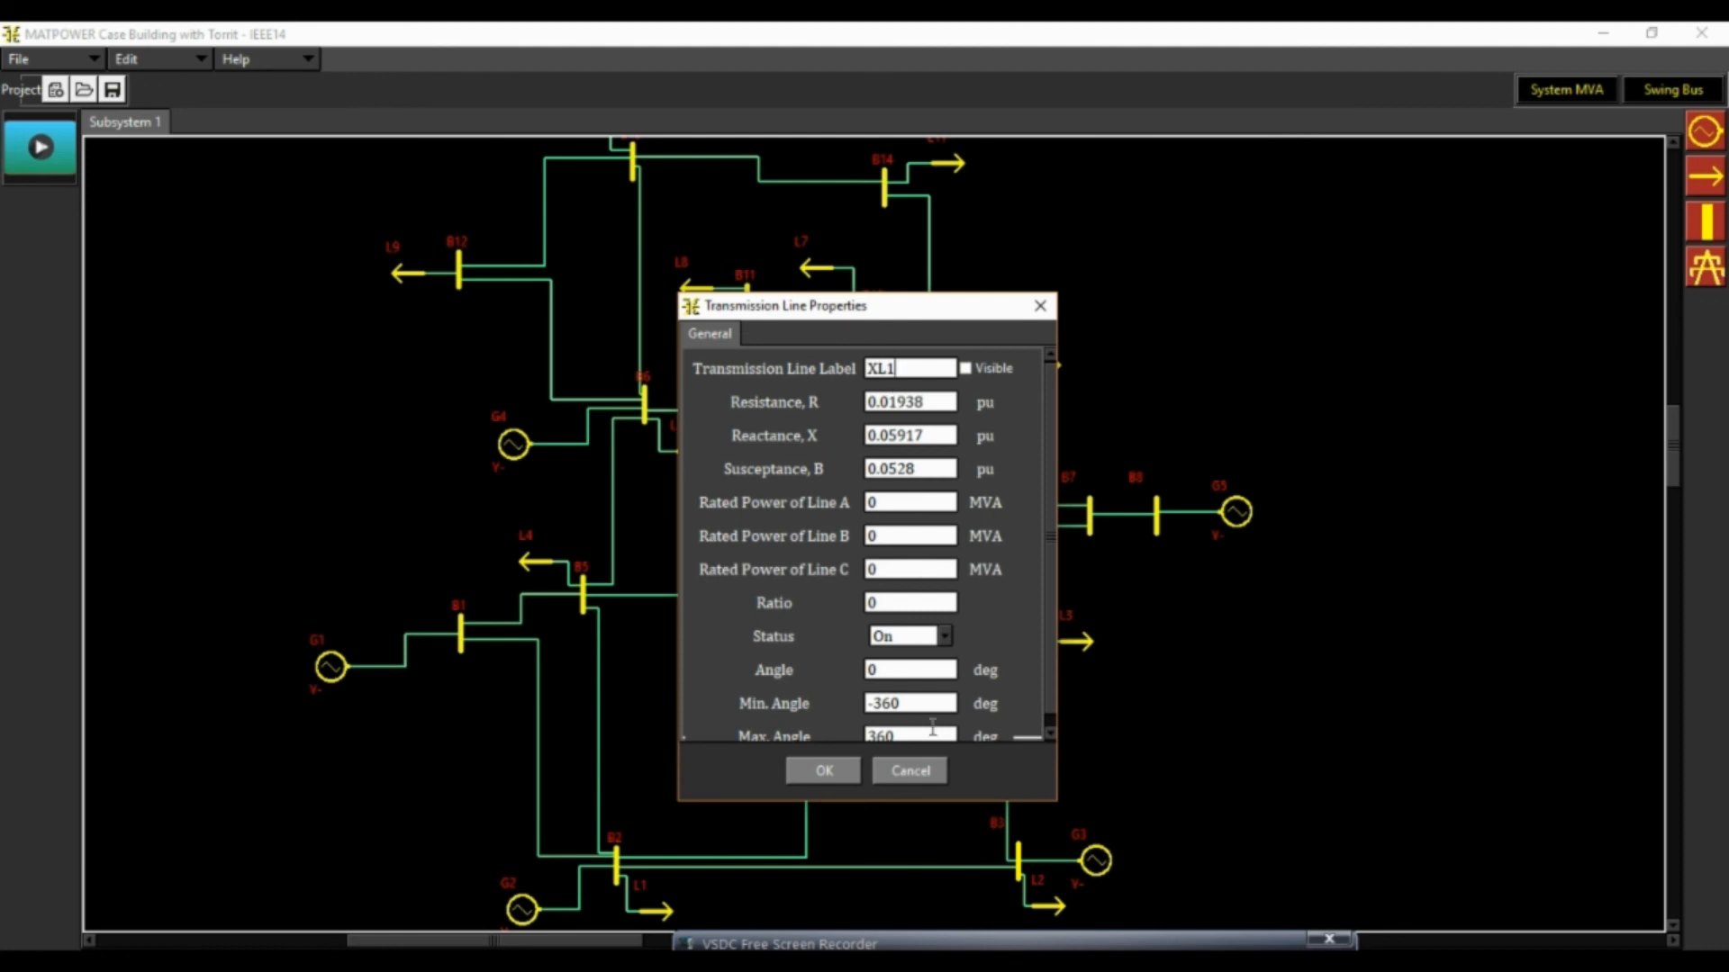
{"action": "mouse_move", "coordinate": [1051, 413]}
{"action": "left_mouse_down"}
{"action": "mouse_move", "coordinate": [1055, 460]}
{"action": "mouse_move", "coordinate": [1046, 410]}
{"action": "left_mouse_up"}
{"action": "left_click", "coordinate": [1040, 307]}
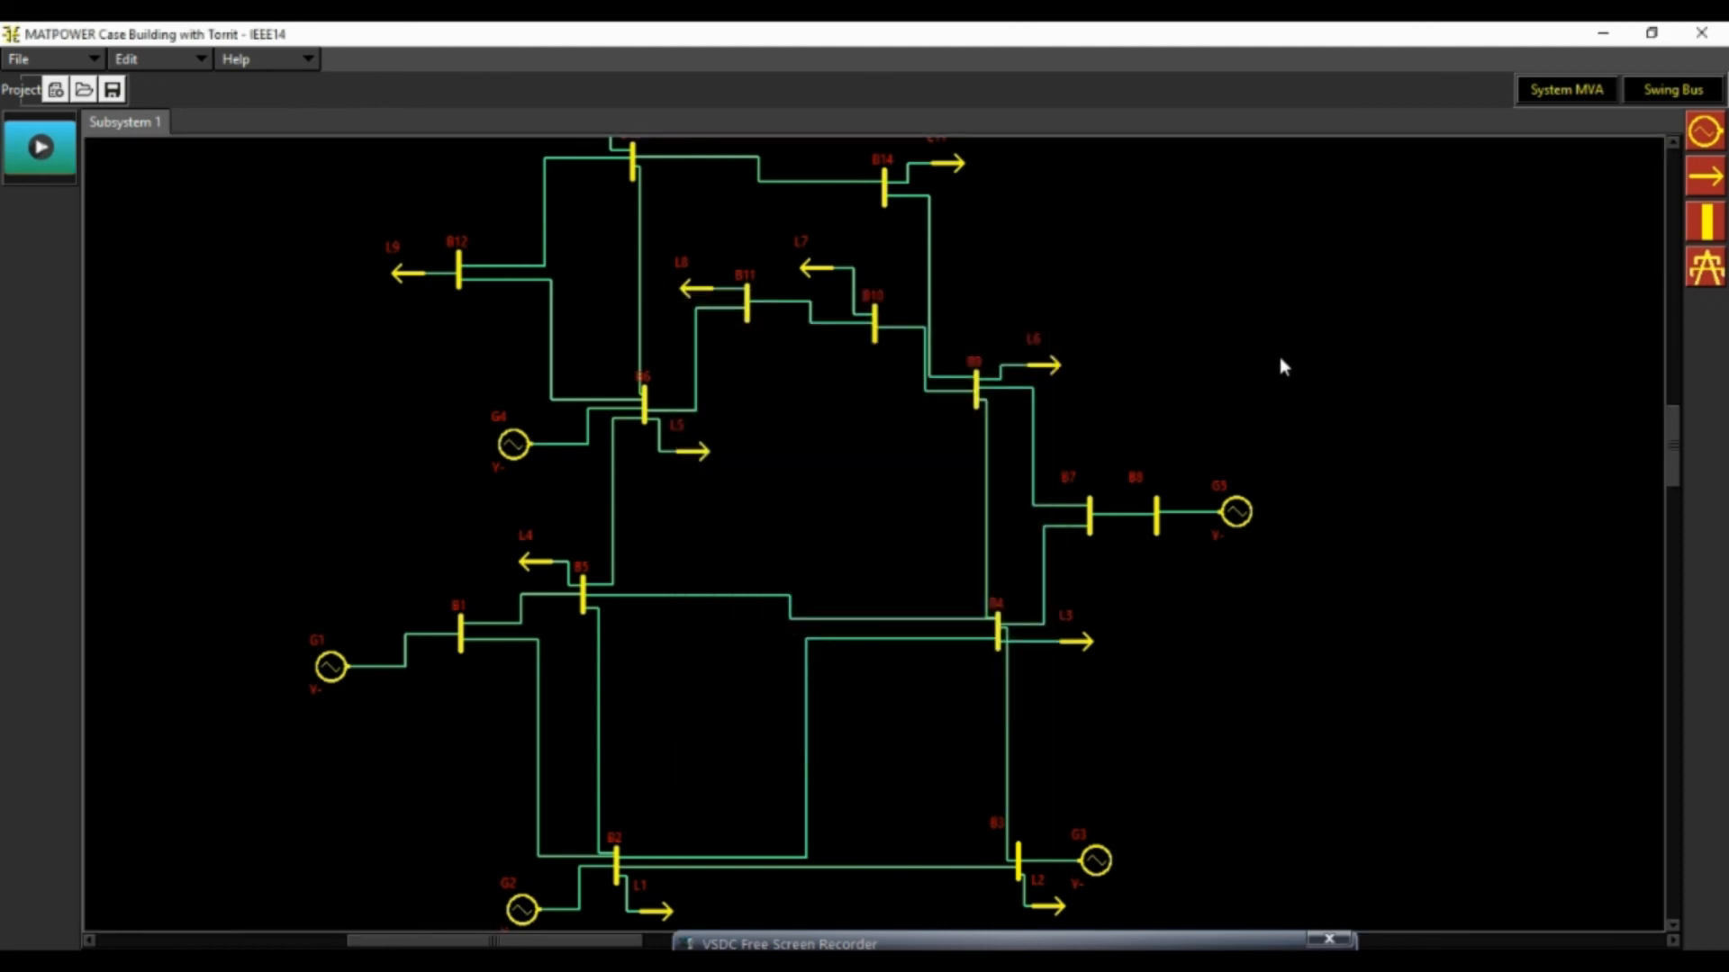
Build the MATPOWER case file from the IEEE14 diagram
{"action": "scroll", "coordinate": [1280, 360], "scroll_direction": "down", "scroll_amount": 3}
{"action": "scroll", "coordinate": [1281, 360], "scroll_direction": "up", "scroll_amount": 3}
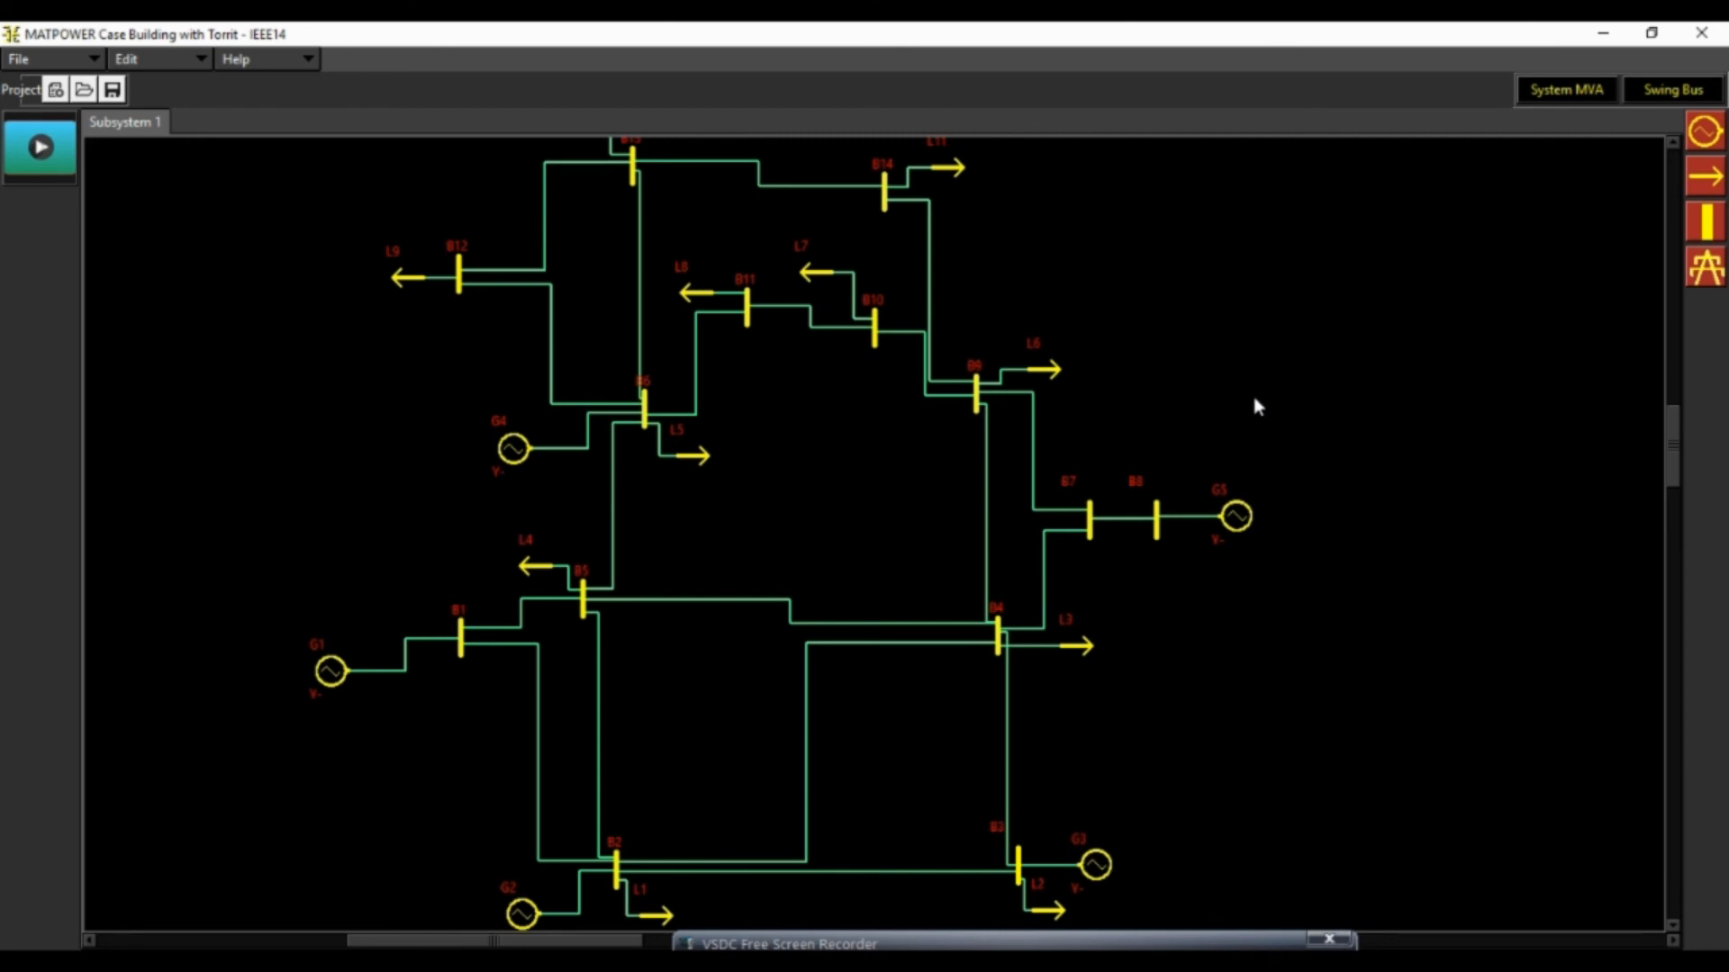
{"action": "left_click", "coordinate": [63, 151]}
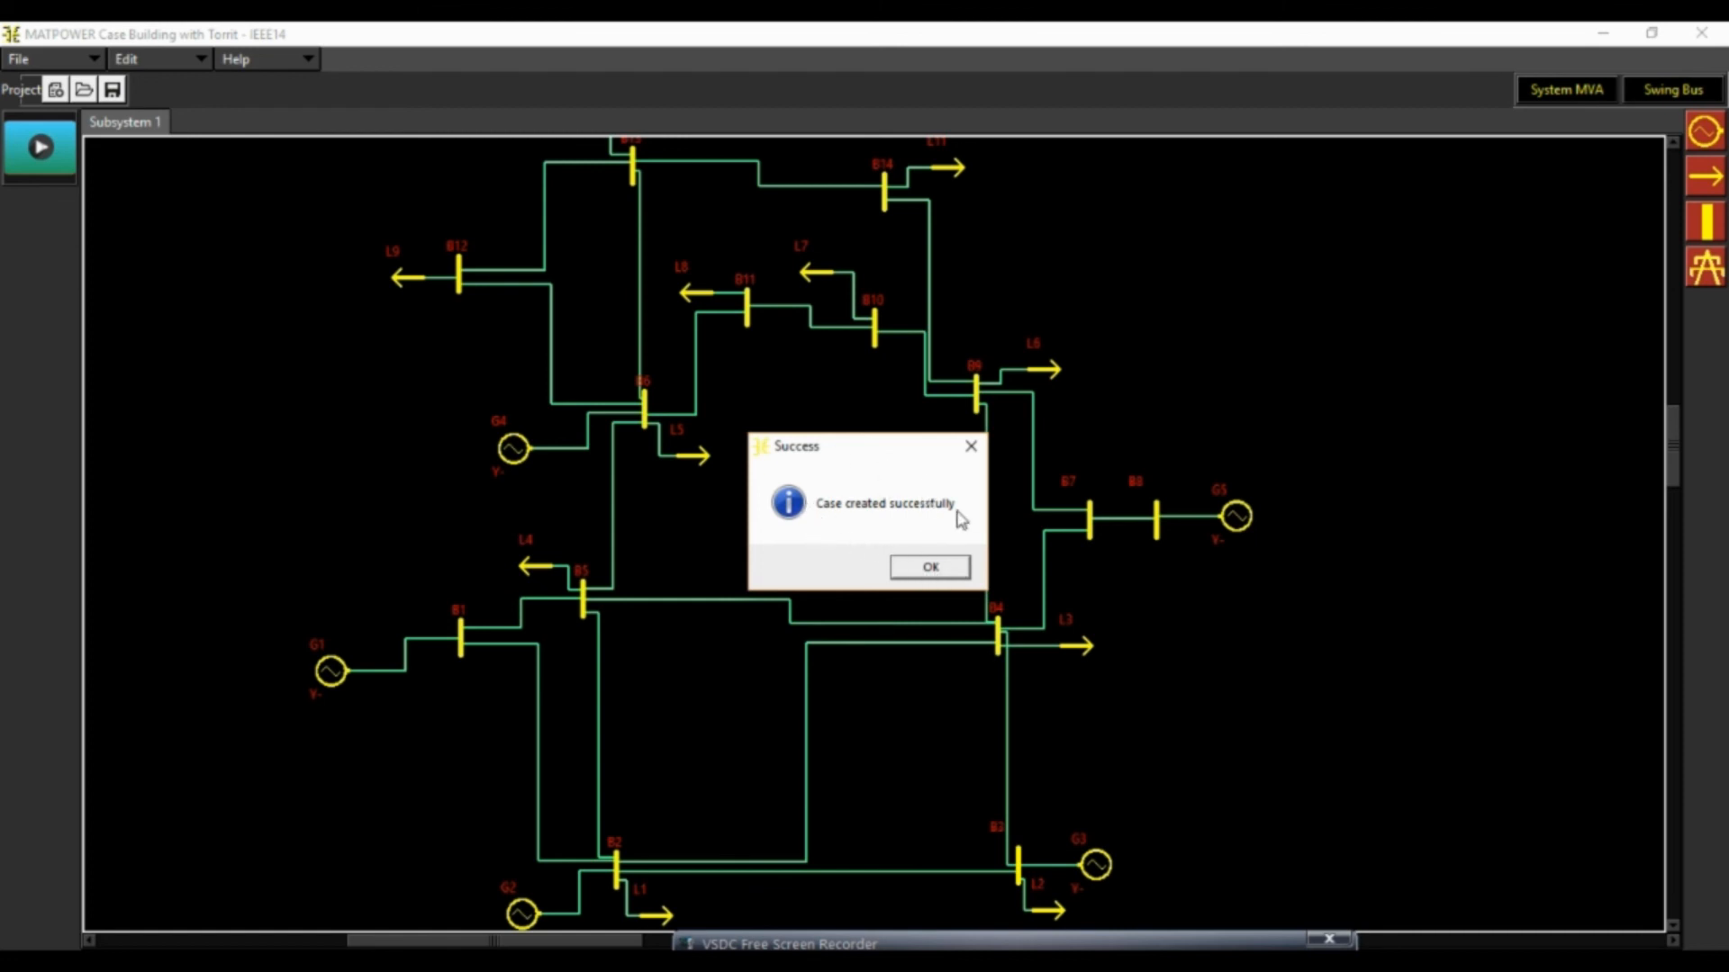
{"action": "left_click", "coordinate": [944, 577]}
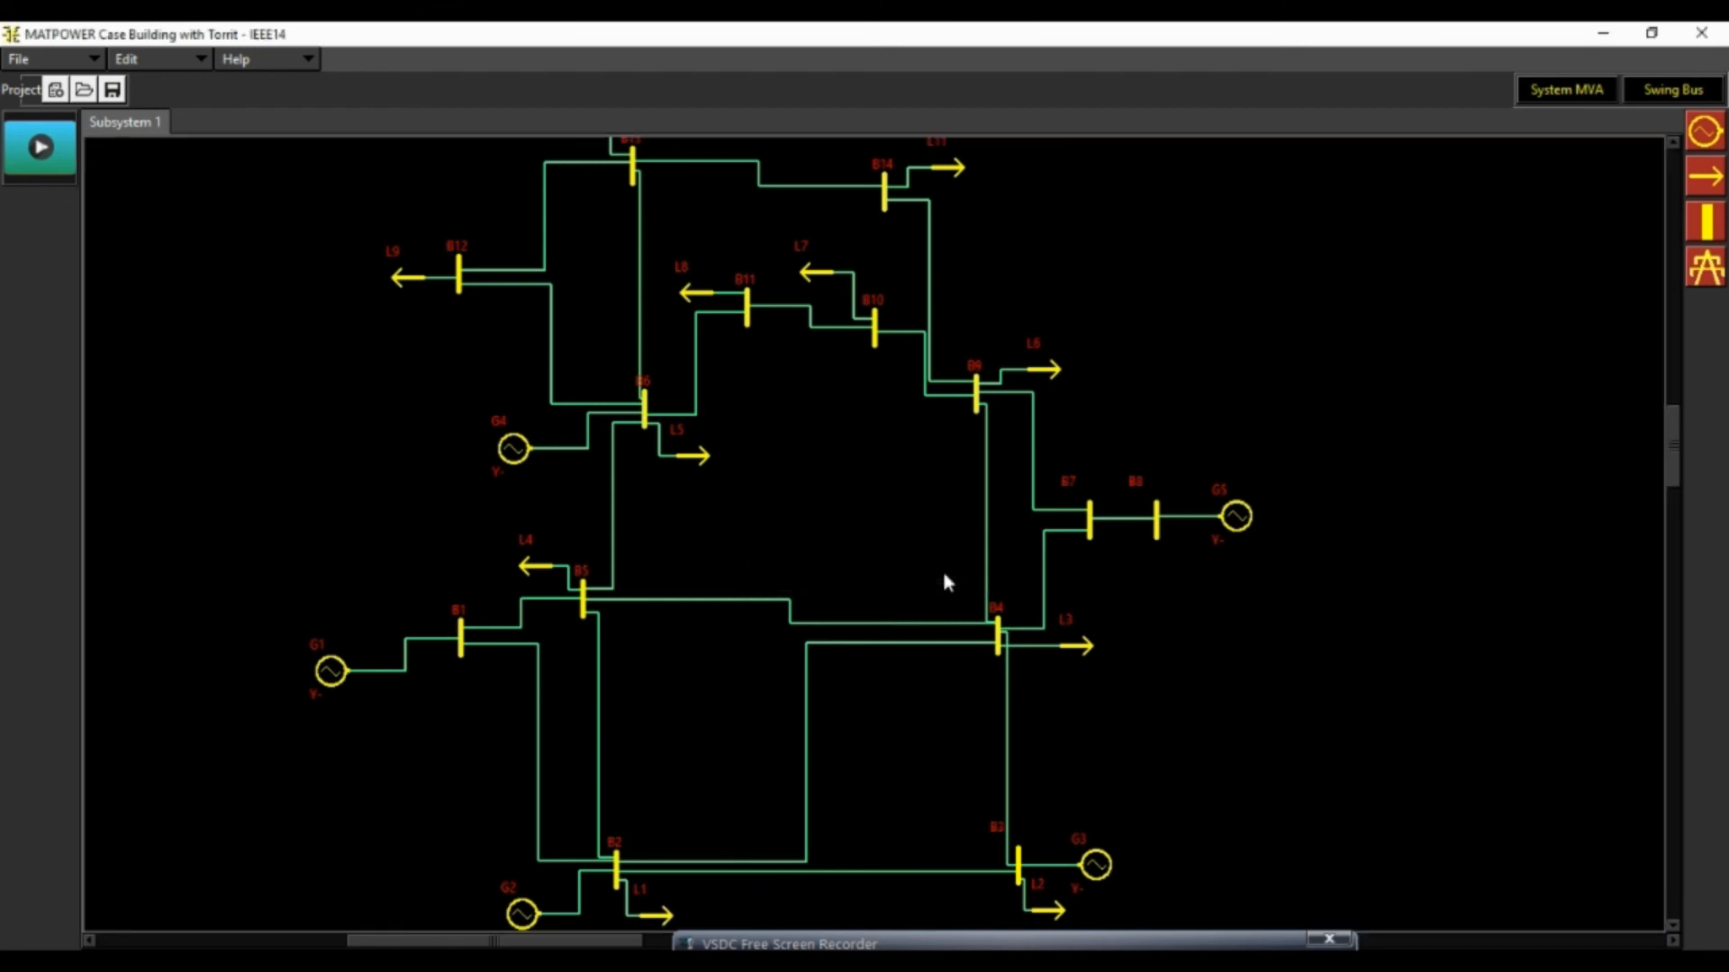
Switch to File Explorer and copy the IEEE14 M file from the IEEE14 project folder in "New folder"
{"action": "key", "text": "alt+Tab"}
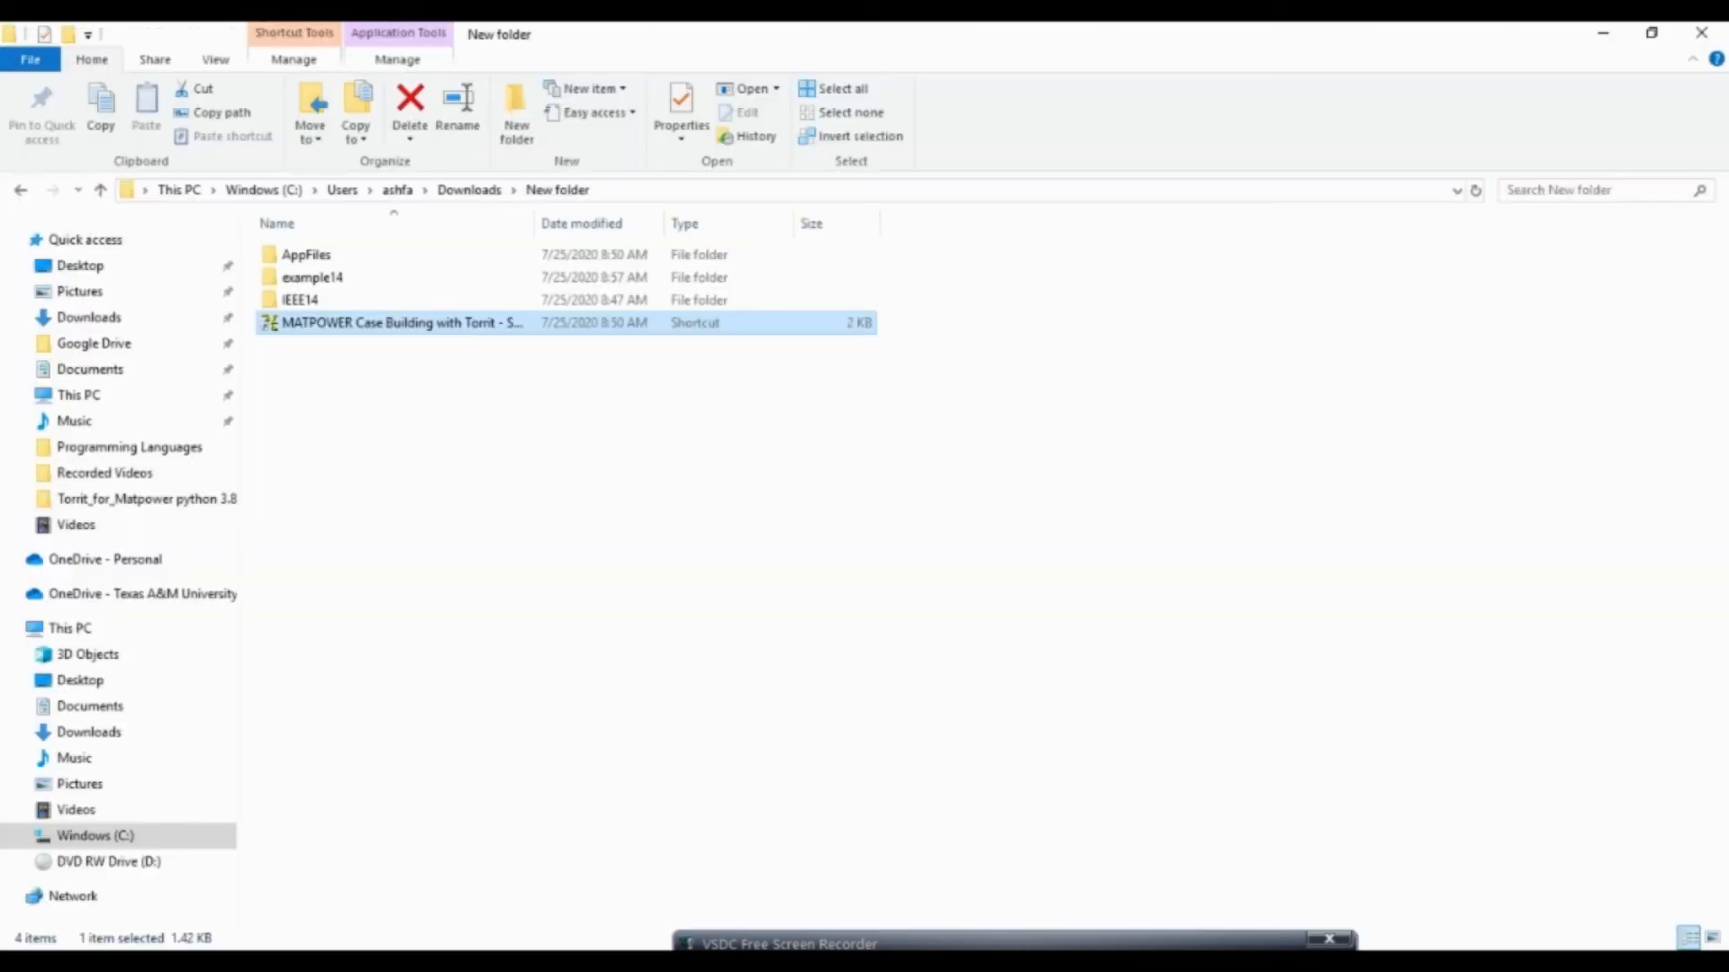
{"action": "left_click", "coordinate": [407, 502]}
{"action": "left_click", "coordinate": [324, 304]}
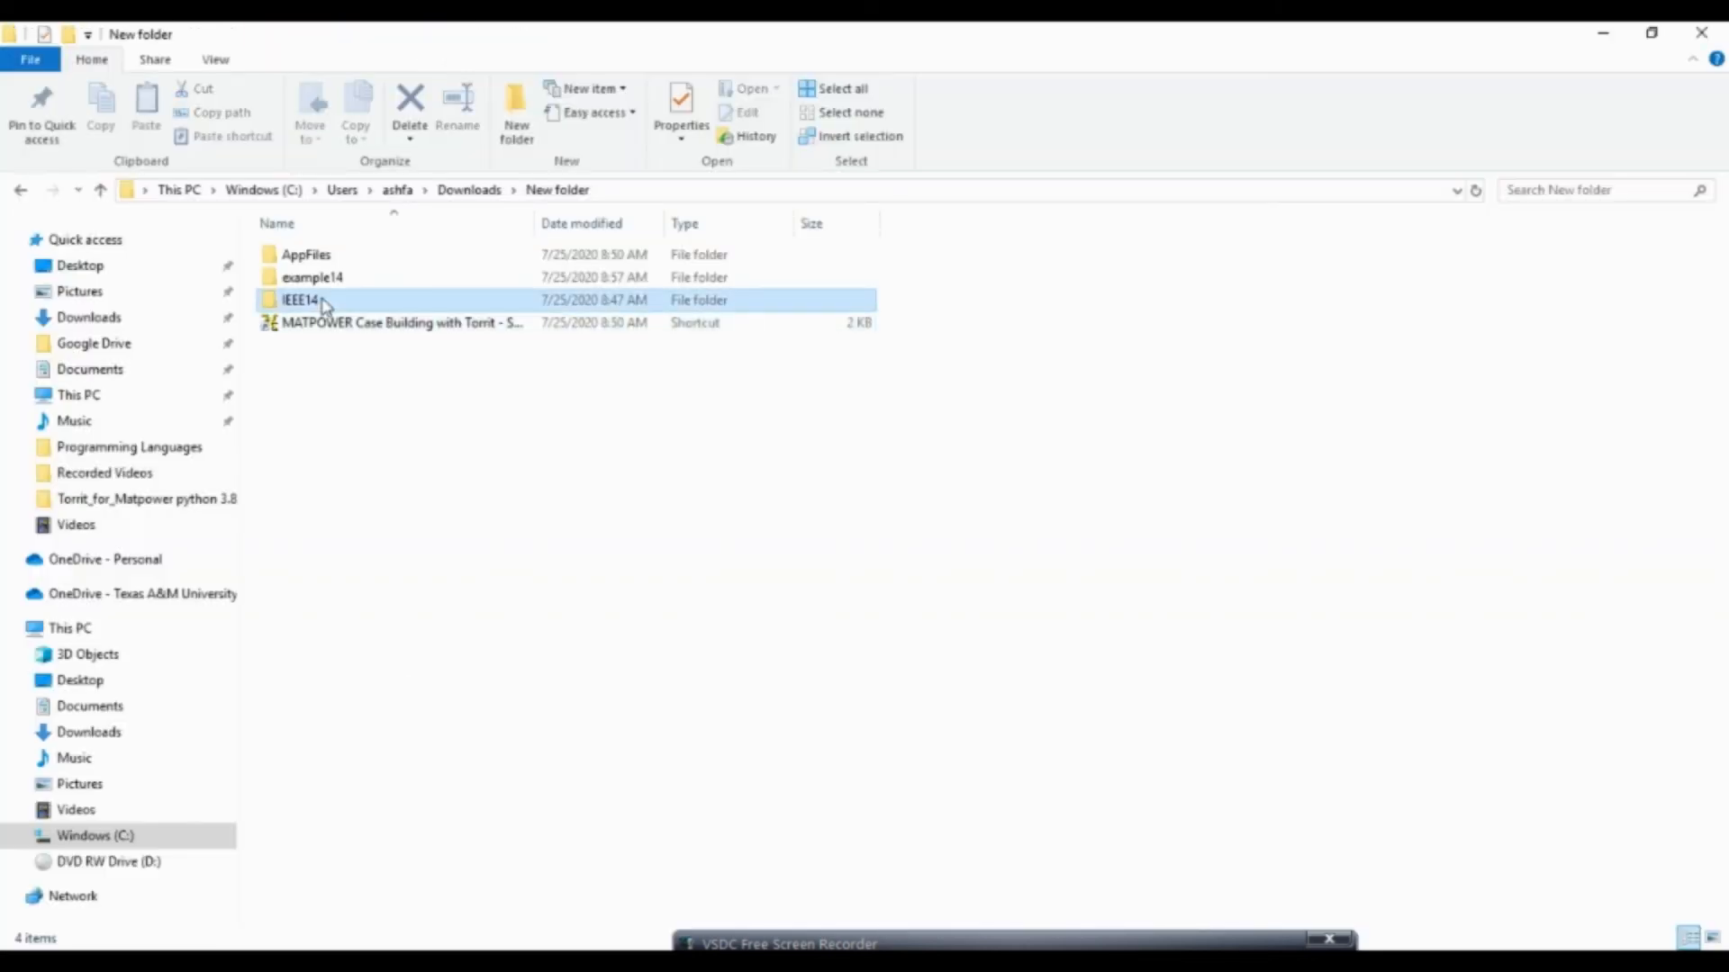
{"action": "double_click", "coordinate": [324, 304]}
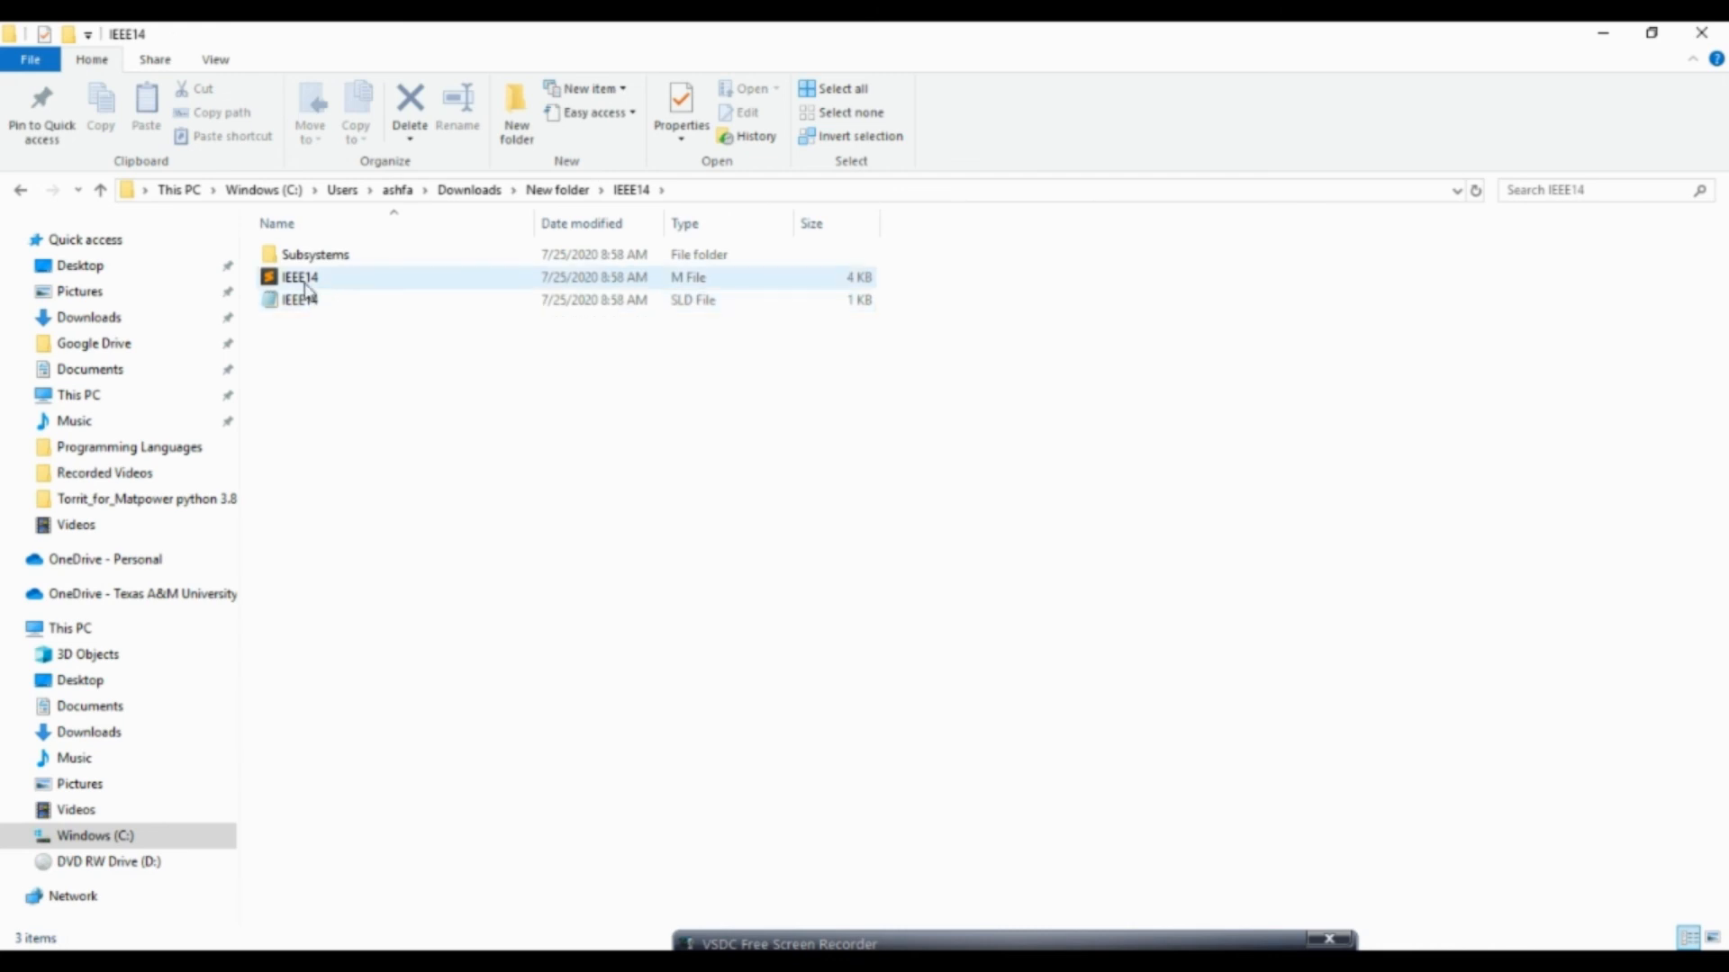
{"action": "left_click", "coordinate": [306, 284]}
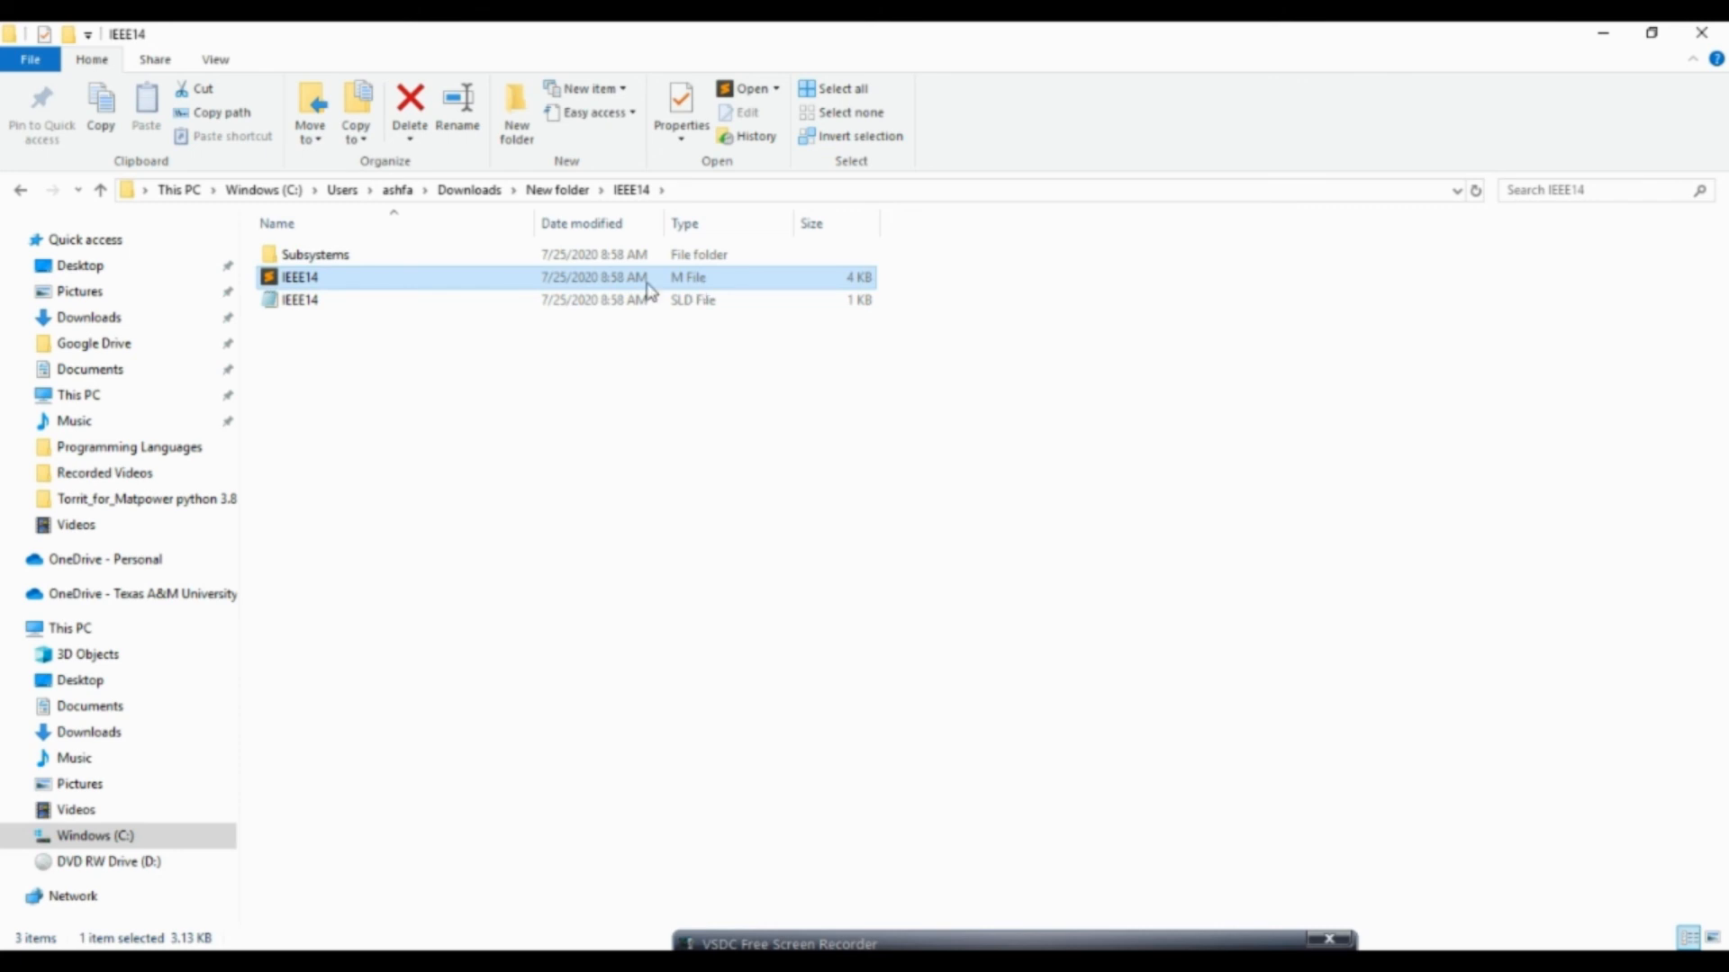
{"action": "right_click", "coordinate": [304, 287]}
{"action": "left_click", "coordinate": [450, 678]}
{"action": "left_click", "coordinate": [1077, 945]}
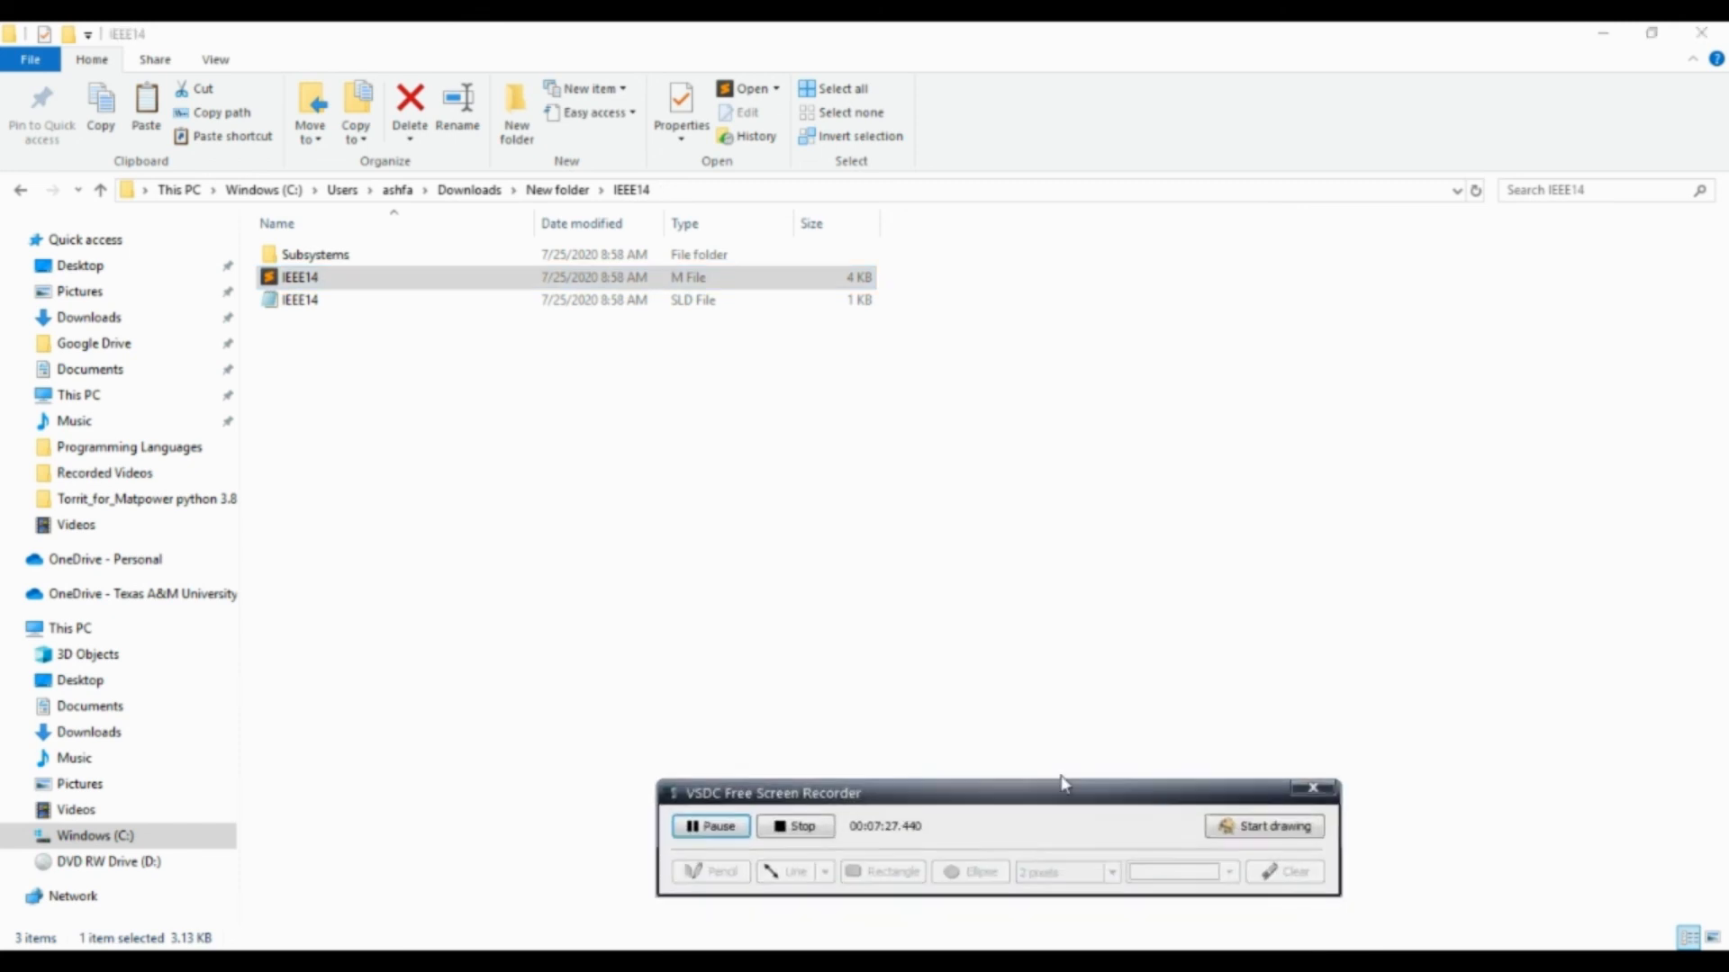